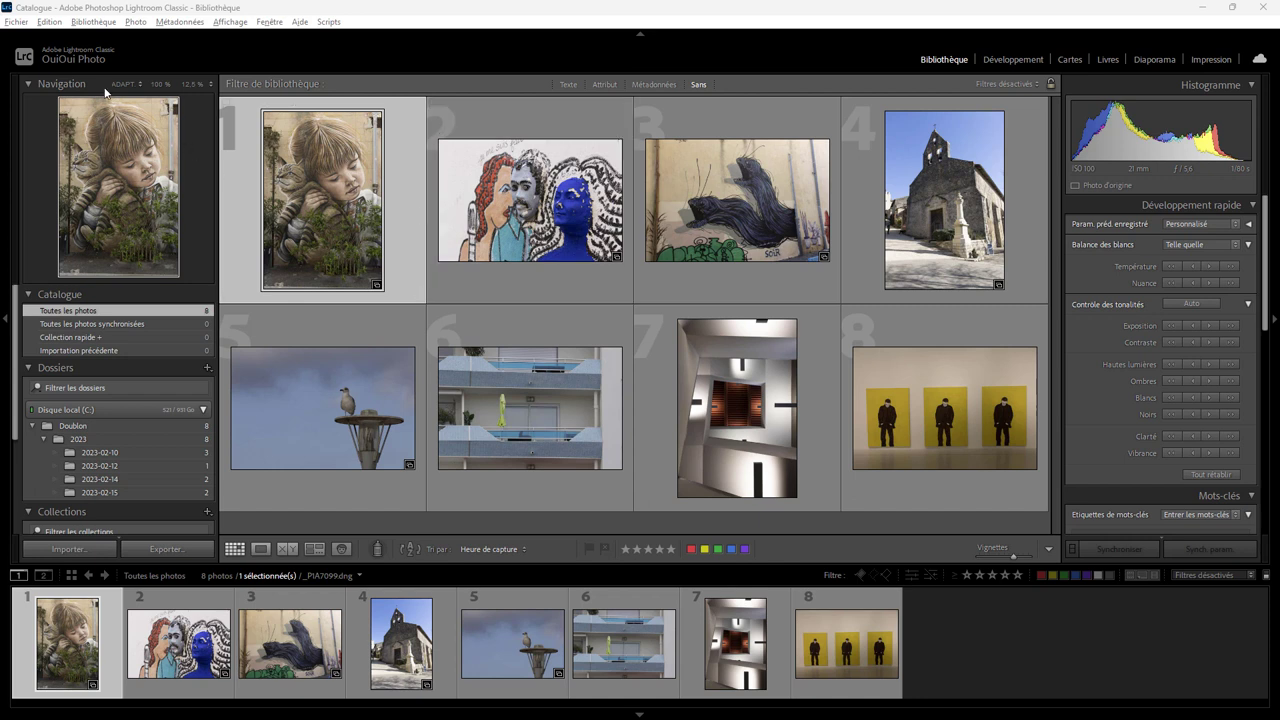
# Open the Import dialog from the Fichier menu, listing the EOS_DIGITAL card's 1371 photos
pyautogui.click(16, 24)
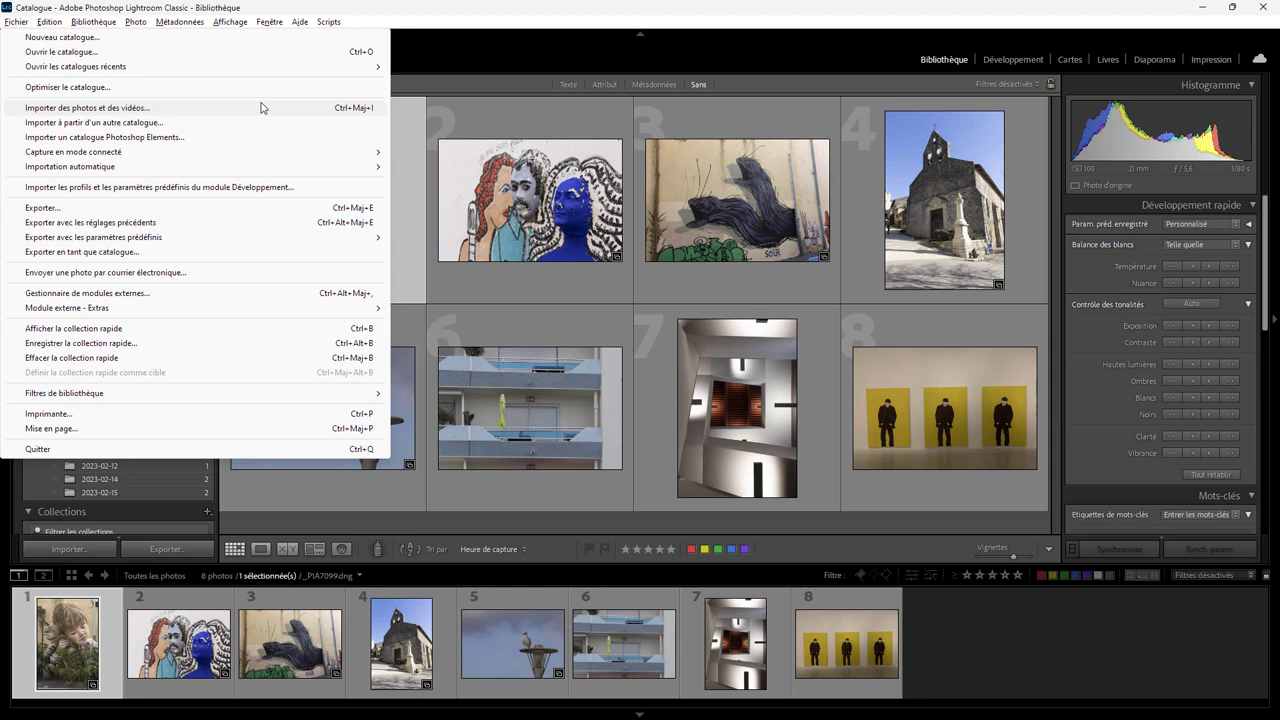
pyautogui.click(262, 107)
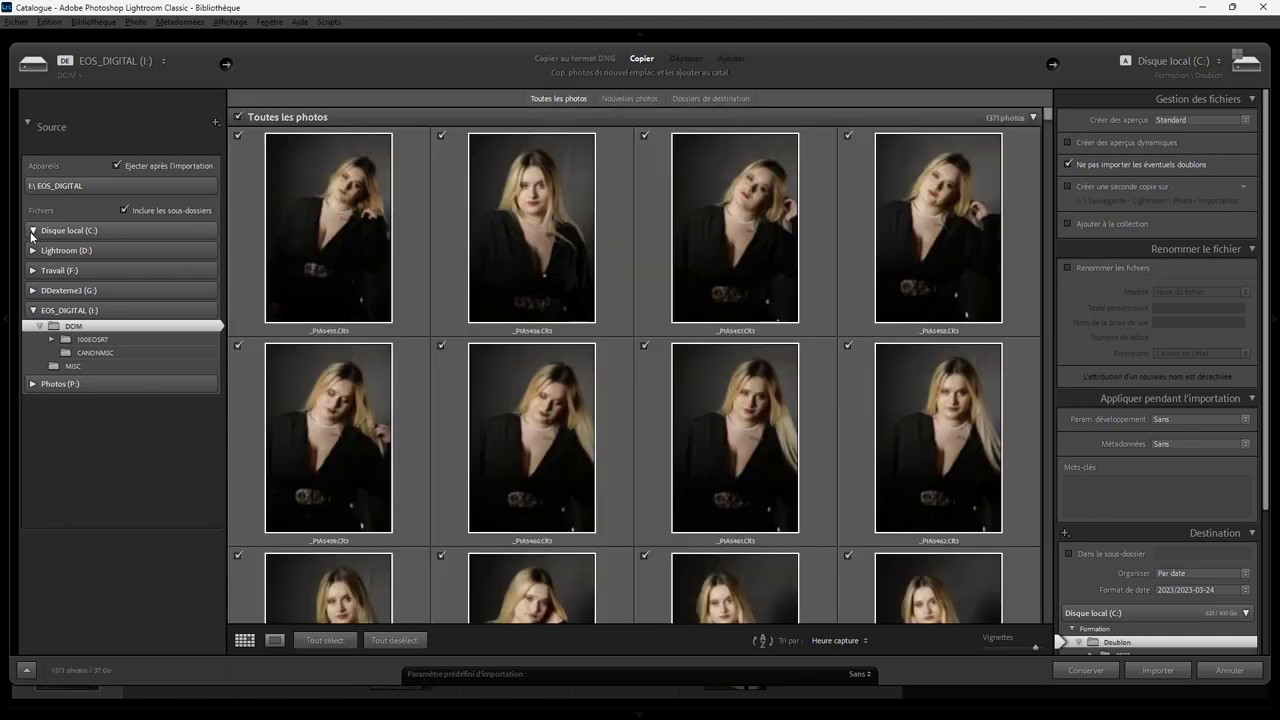
# Set the import source to the C: > Formation > Doublon > Importation folder
pyautogui.click(34, 232)
pyautogui.click(40, 260)
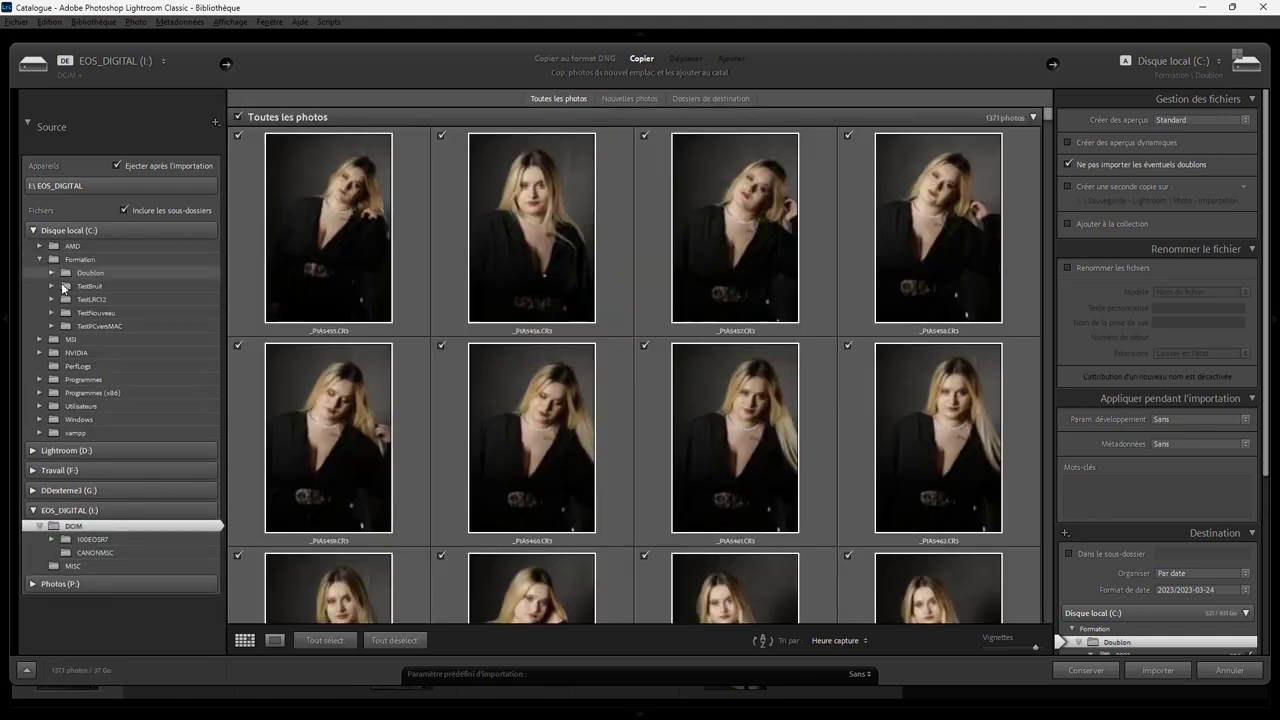
pyautogui.click(82, 274)
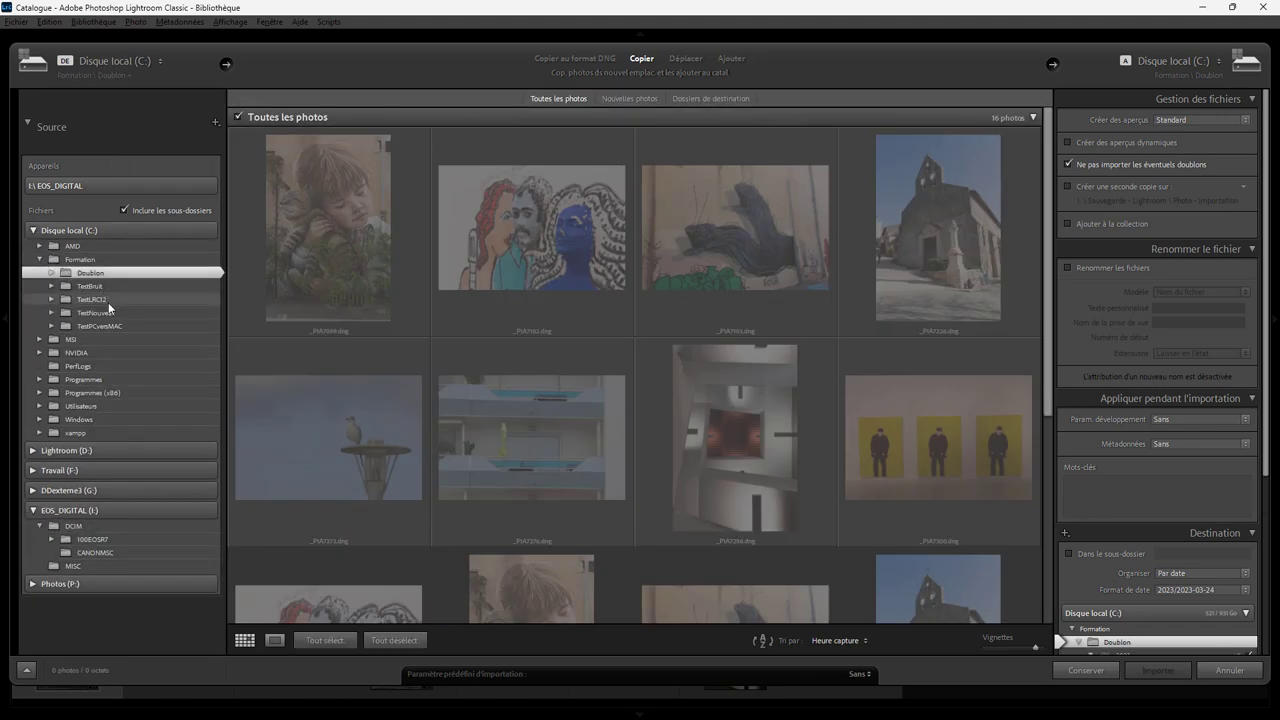
pyautogui.click(51, 273)
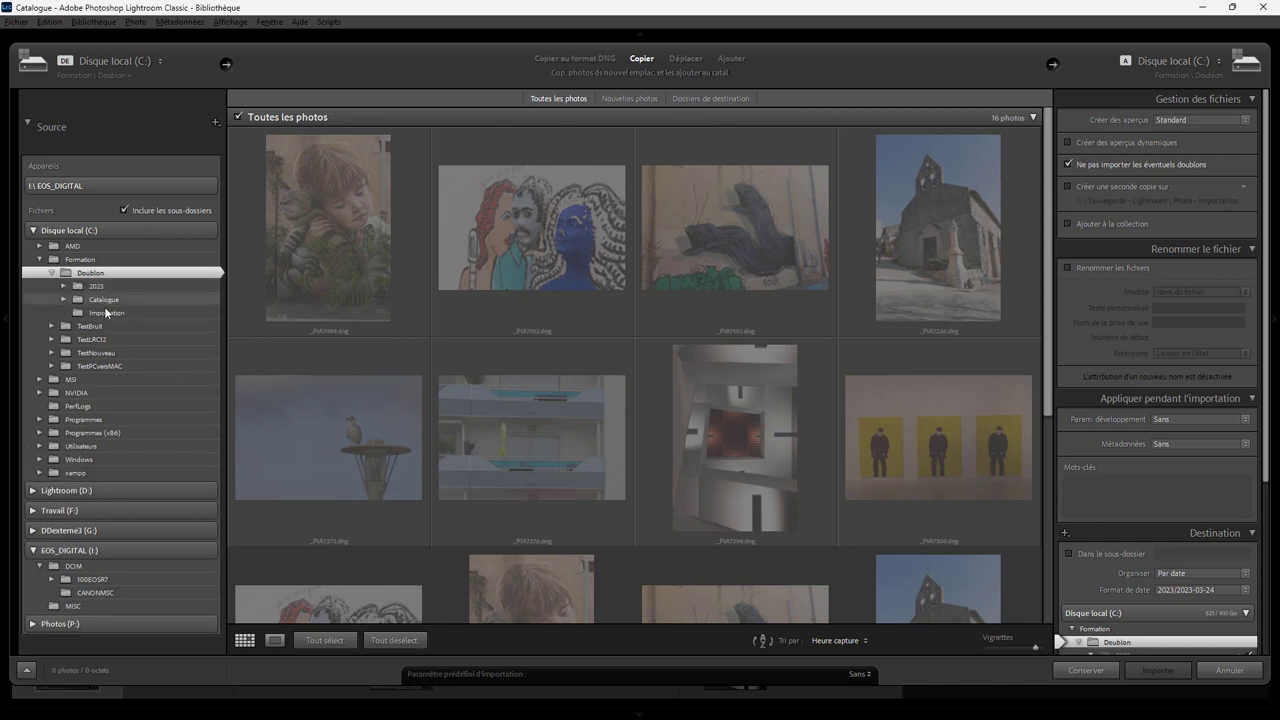
pyautogui.click(106, 313)
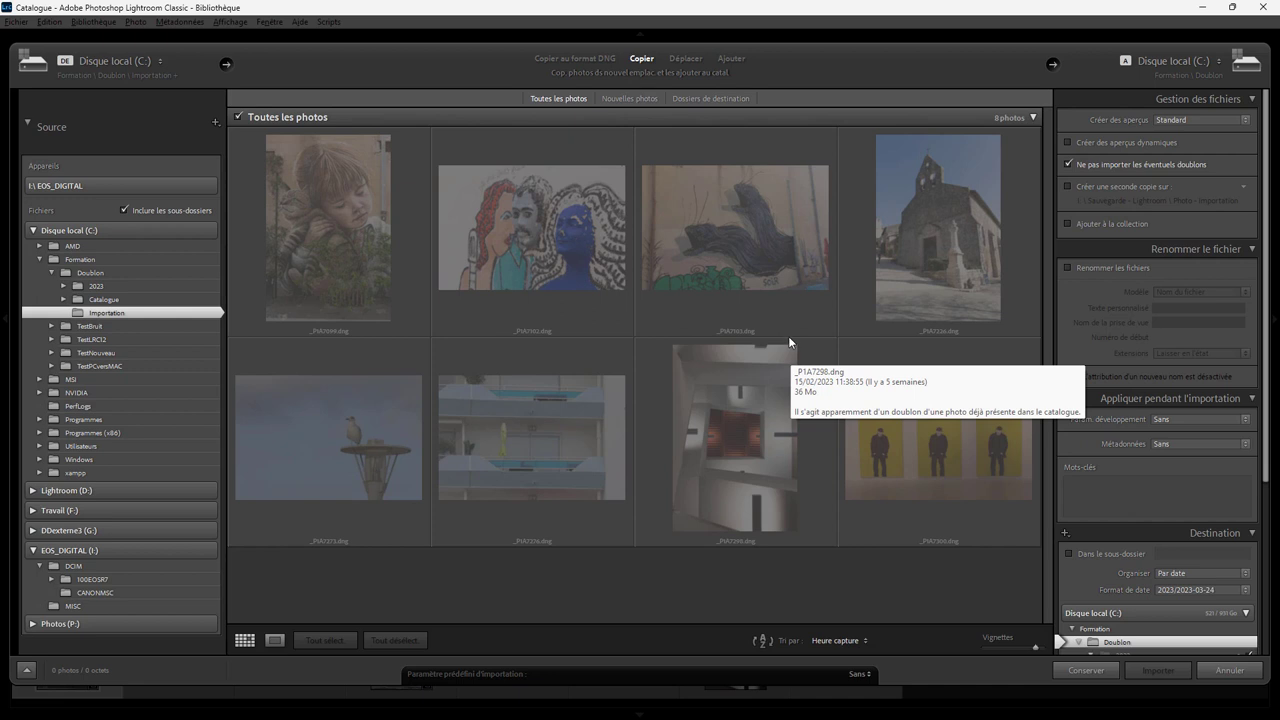
# Toggle 'Ne pas importer les éventuels doublons' off and back on, then cancel the import
pyautogui.click(1070, 164)
pyautogui.moveTo(989, 277)
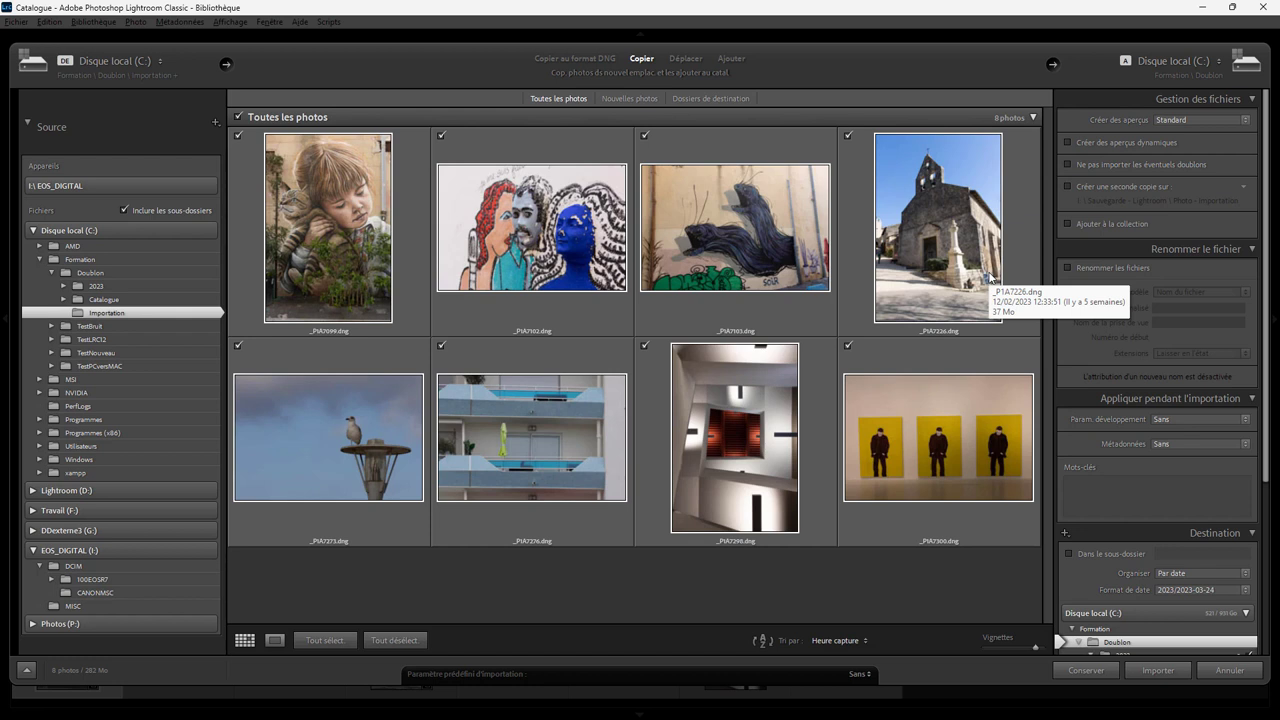
pyautogui.click(1098, 165)
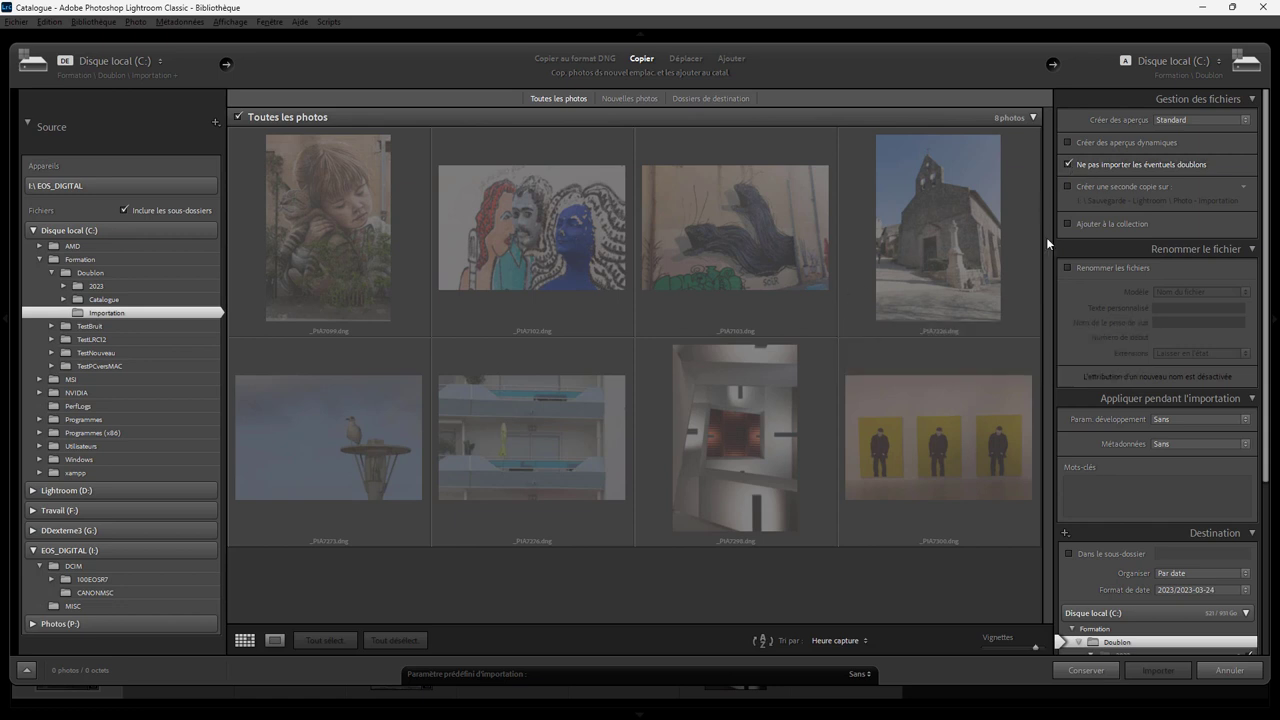
pyautogui.click(1229, 671)
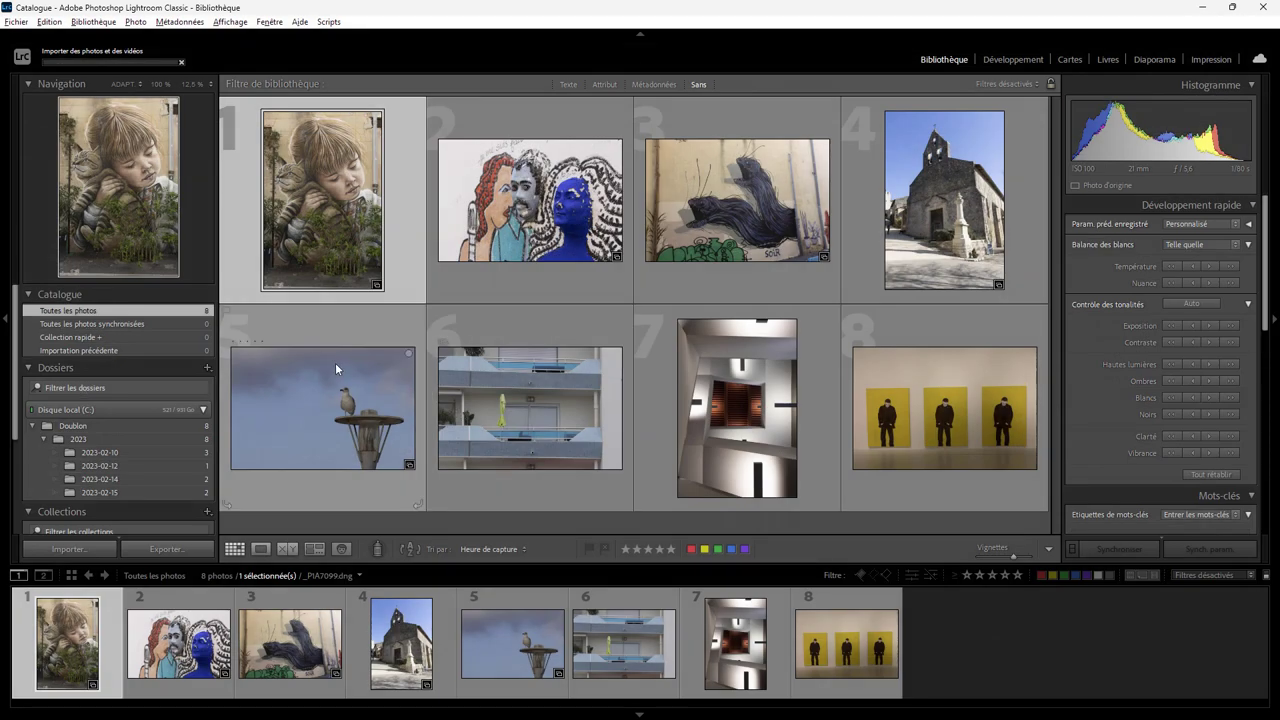
# Browse the Test collection and All Photographs, hiding and restoring the side panels with Tab
pyautogui.scroll(-3, 74, 426)
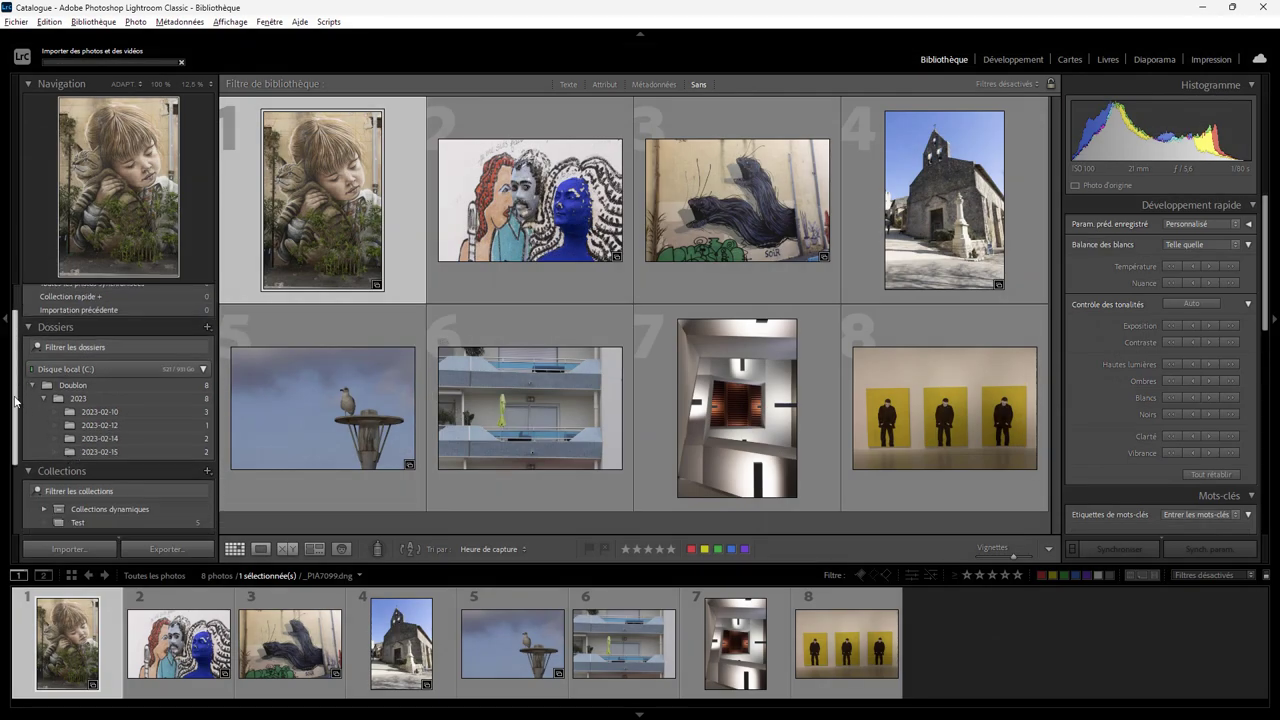
pyautogui.click(76, 427)
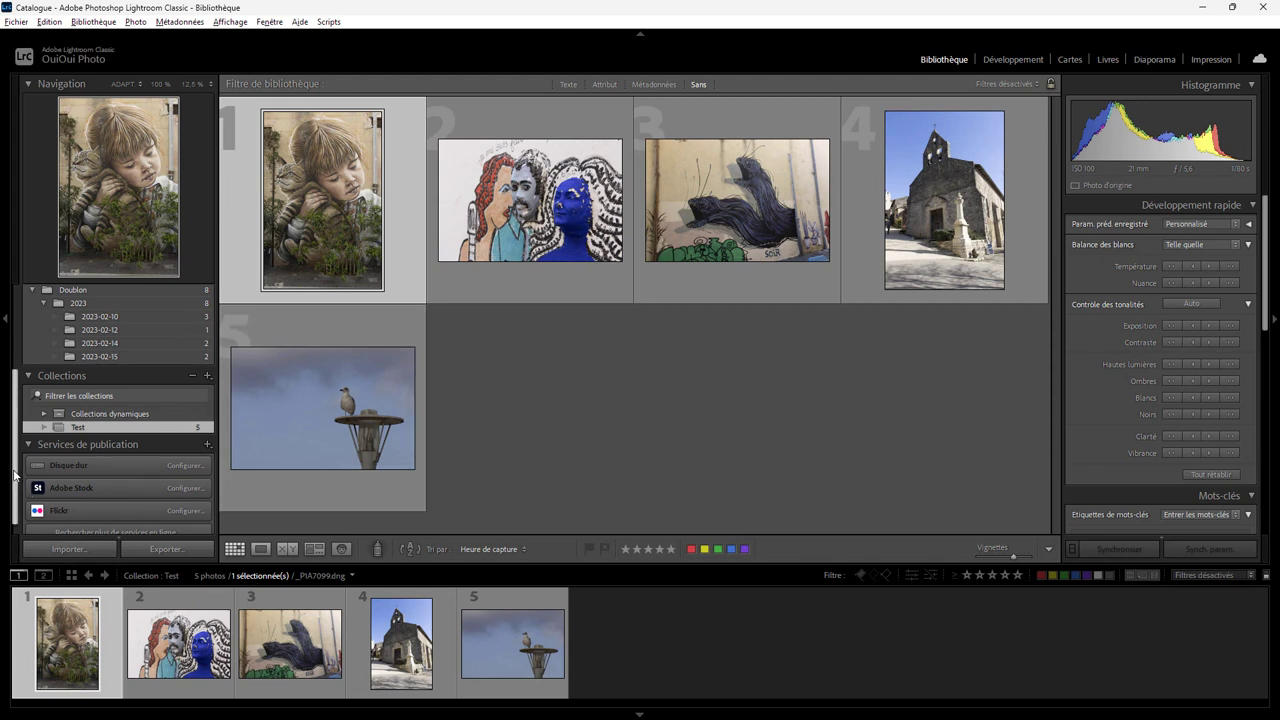
pyautogui.scroll(3, 169, 434)
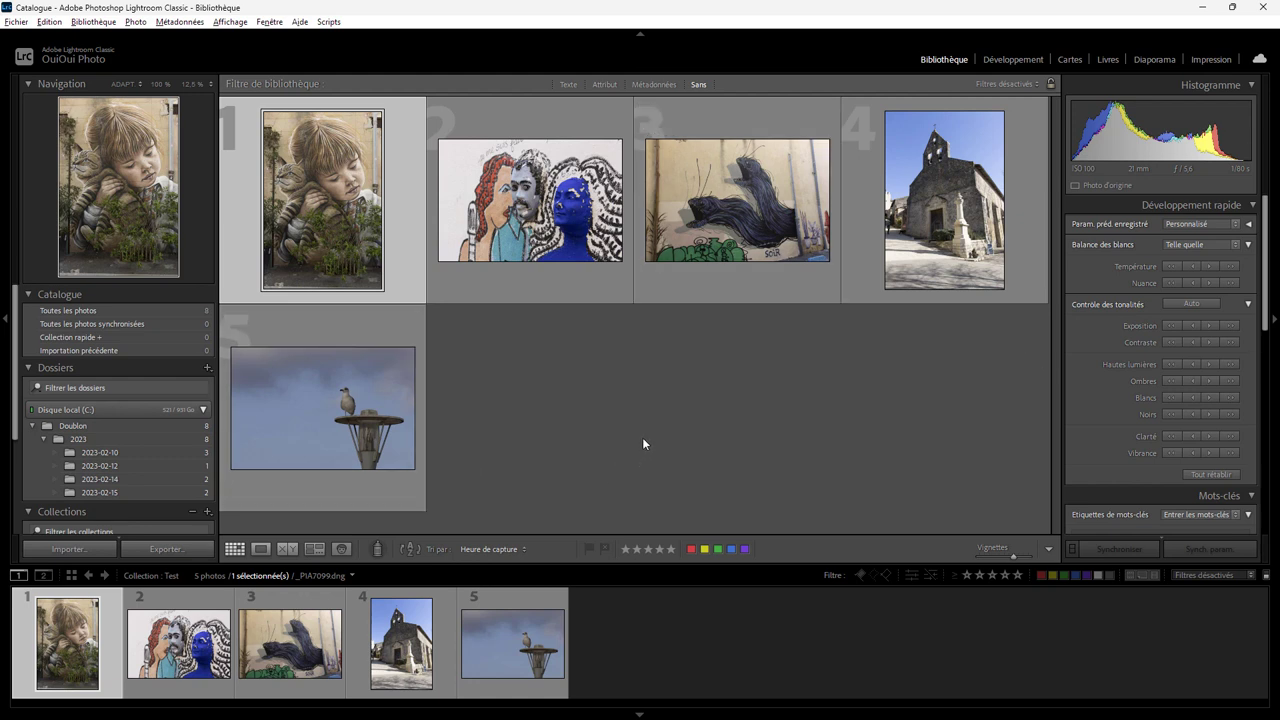
pyautogui.click(81, 311)
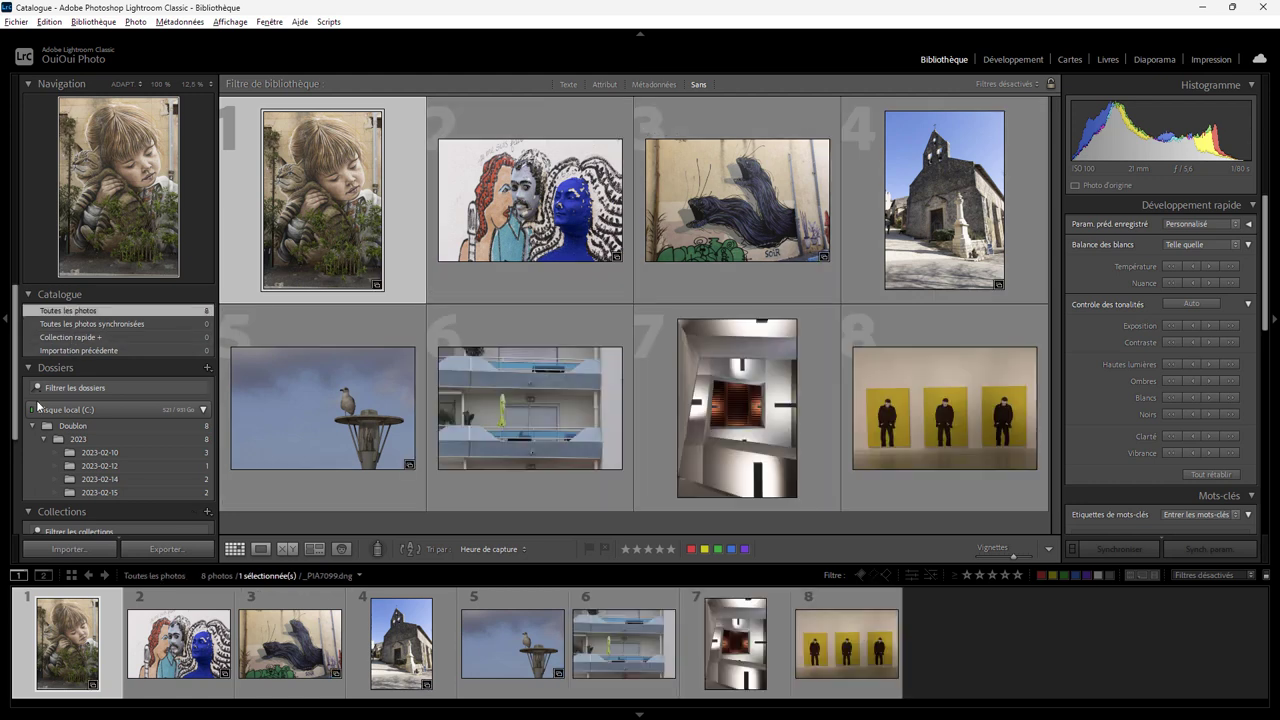
pyautogui.press('Tab')
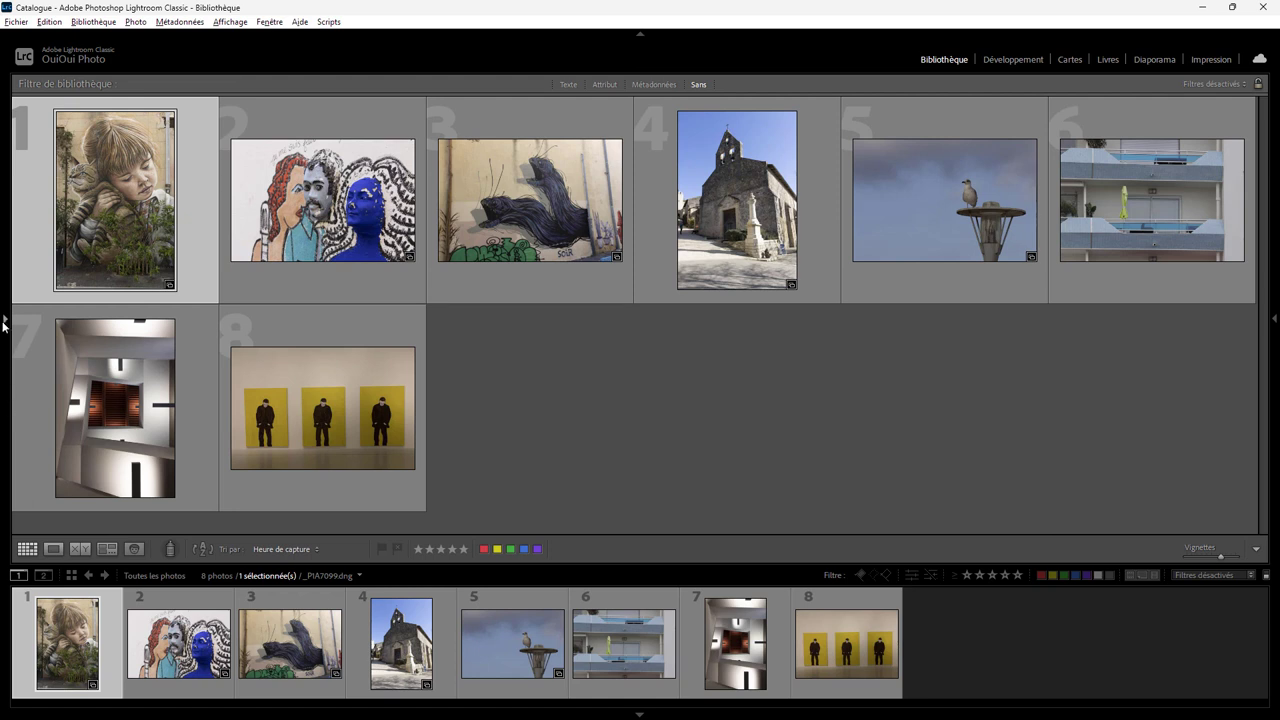
pyautogui.press('Tab')
# View the 2023-02-10 folder, then return to the 5-photo Test collection
pyautogui.click(99, 455)
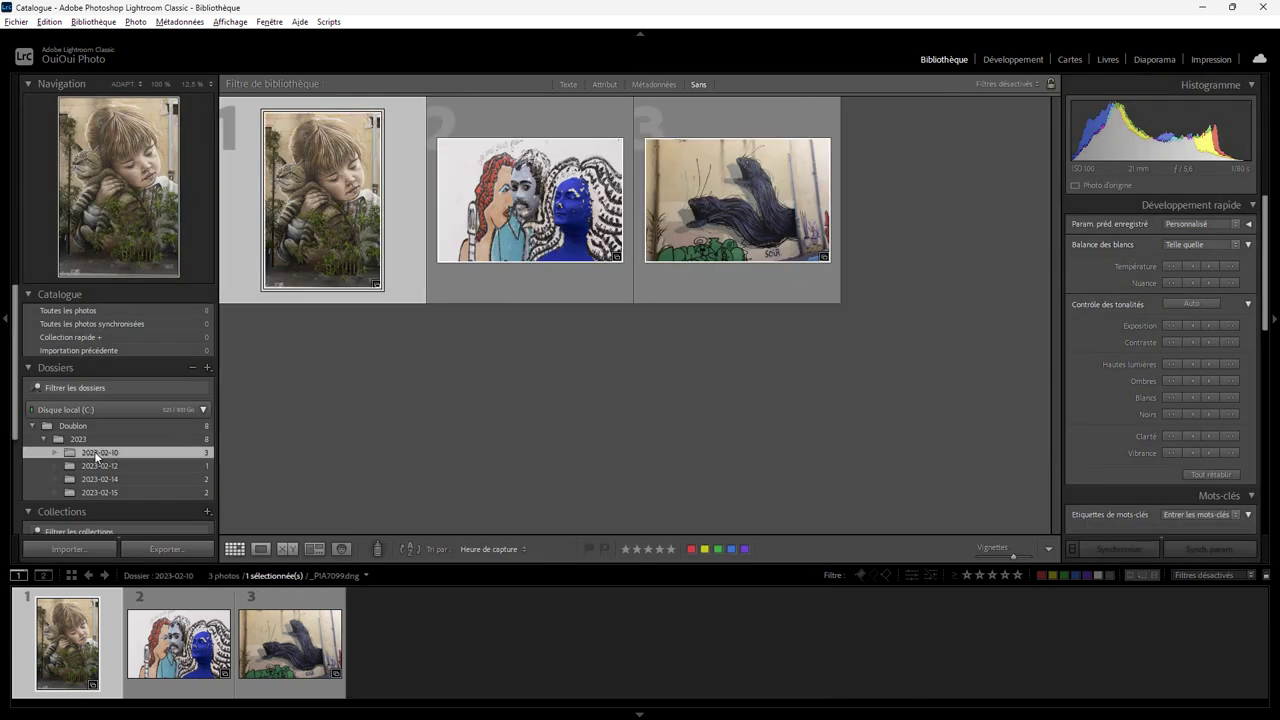
pyautogui.moveTo(21, 406); pyautogui.dragTo(20, 446)
pyautogui.scroll(-2, 20, 446)
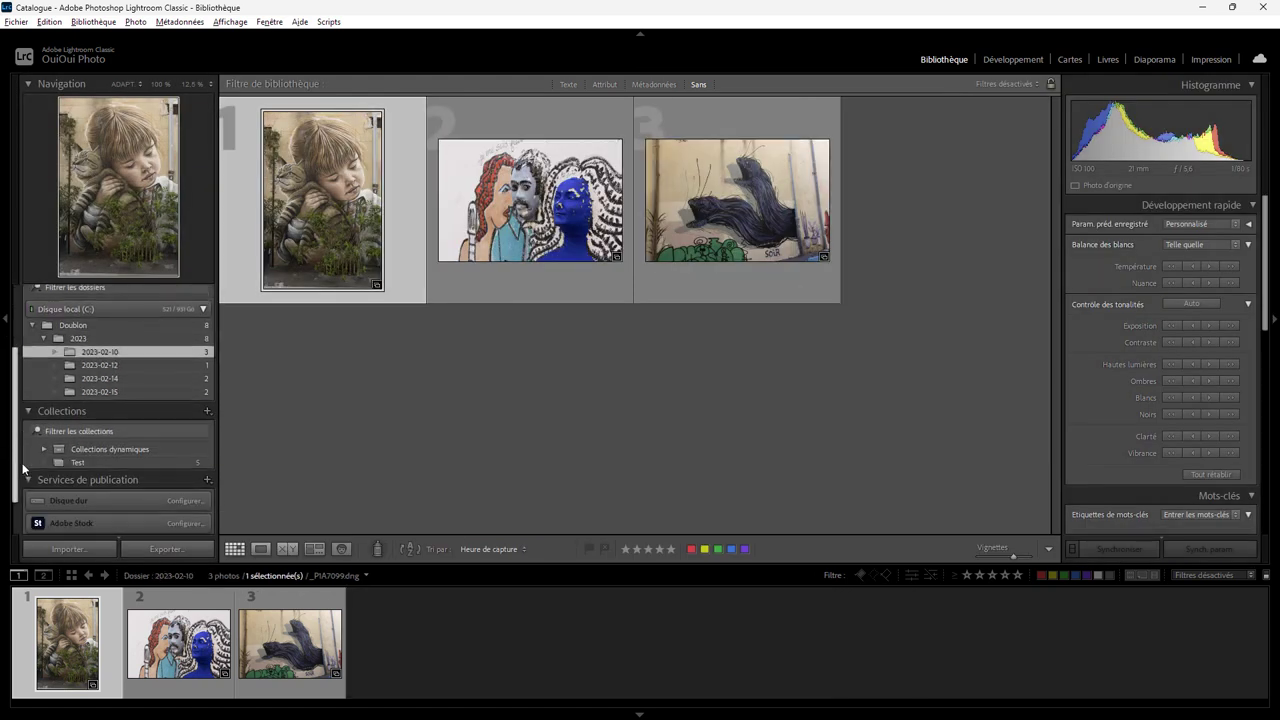
pyautogui.click(83, 465)
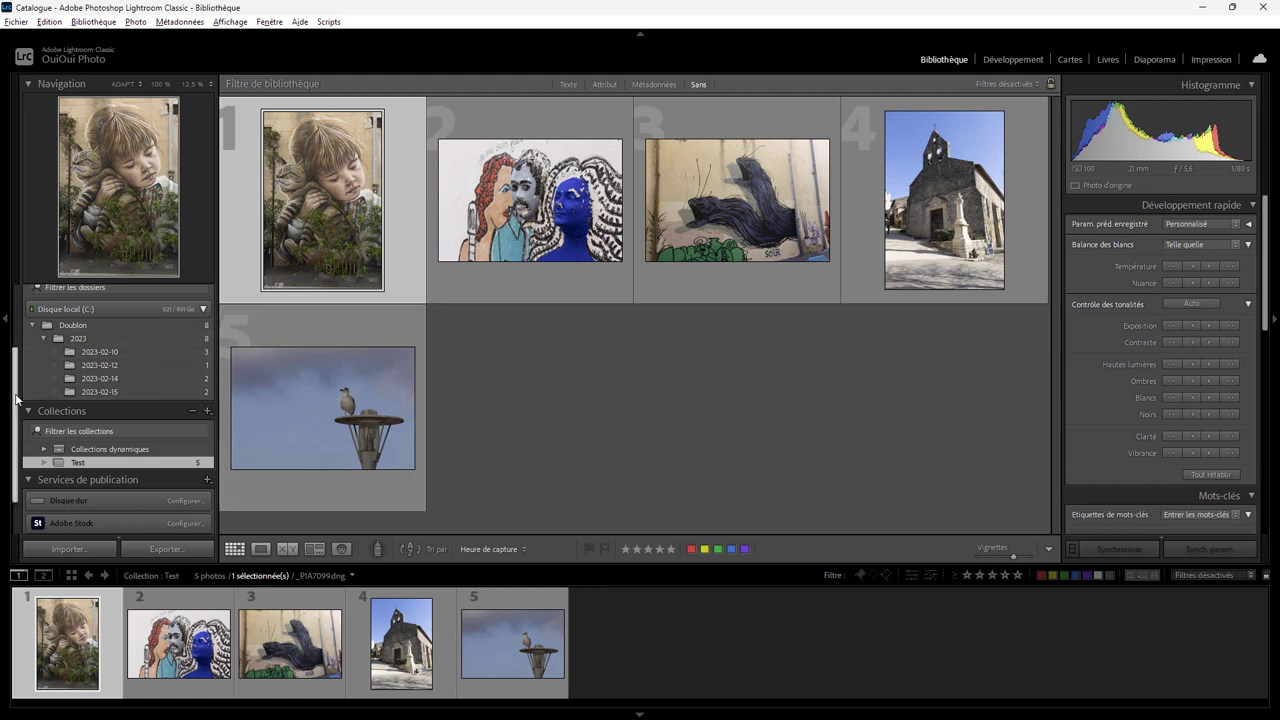
pyautogui.moveTo(16, 398); pyautogui.dragTo(12, 314)
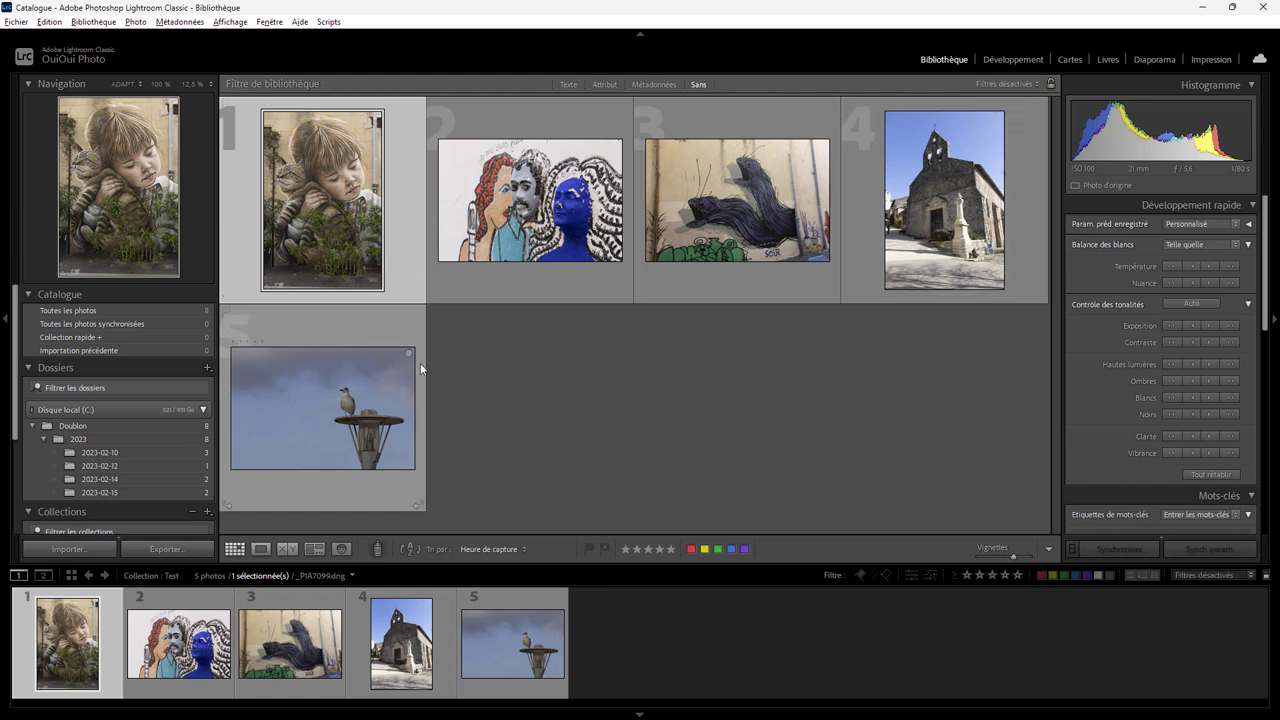
# Reopen the Import dialog with Formation > Doublon > Importation as the source
pyautogui.click(11, 24)
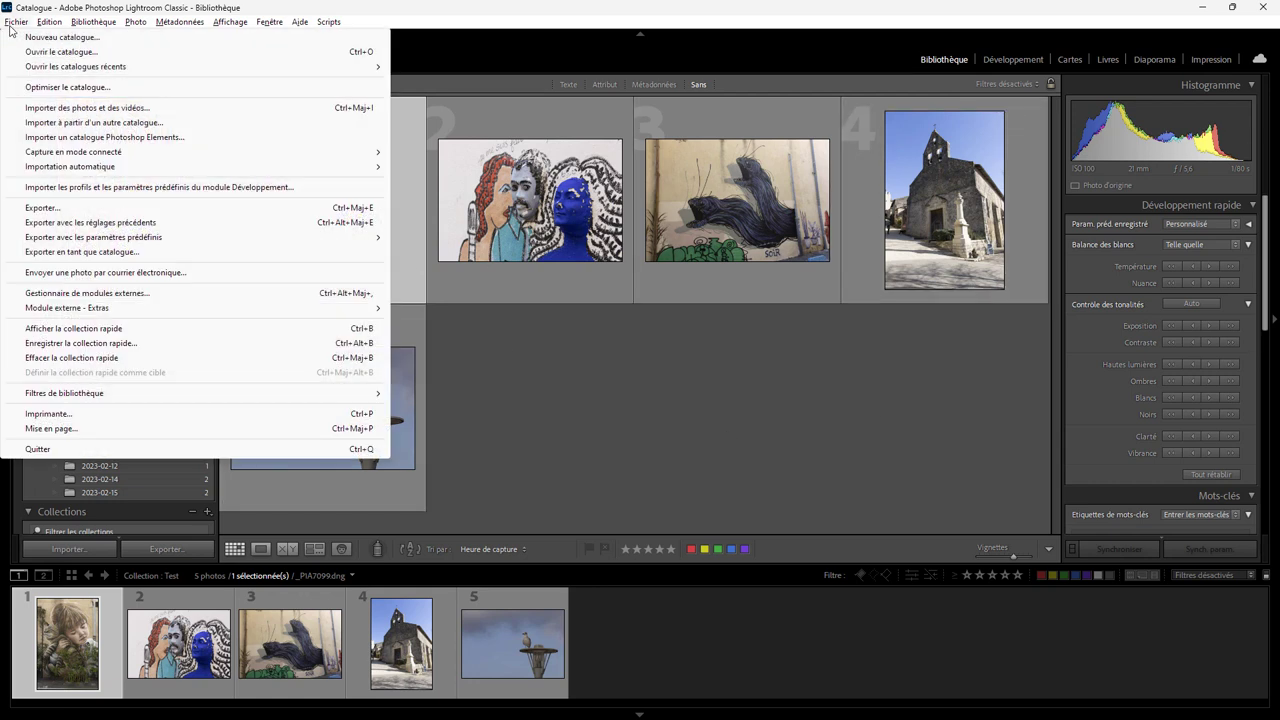
pyautogui.click(66, 112)
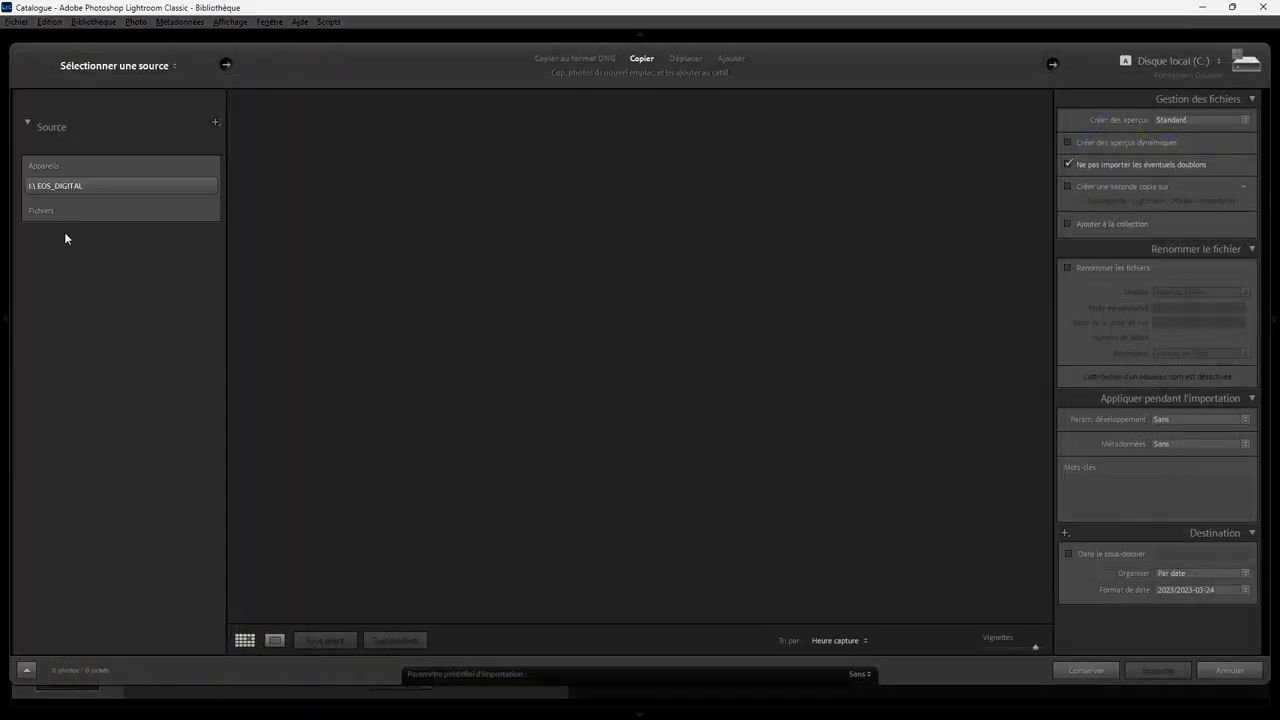
pyautogui.click(35, 188)
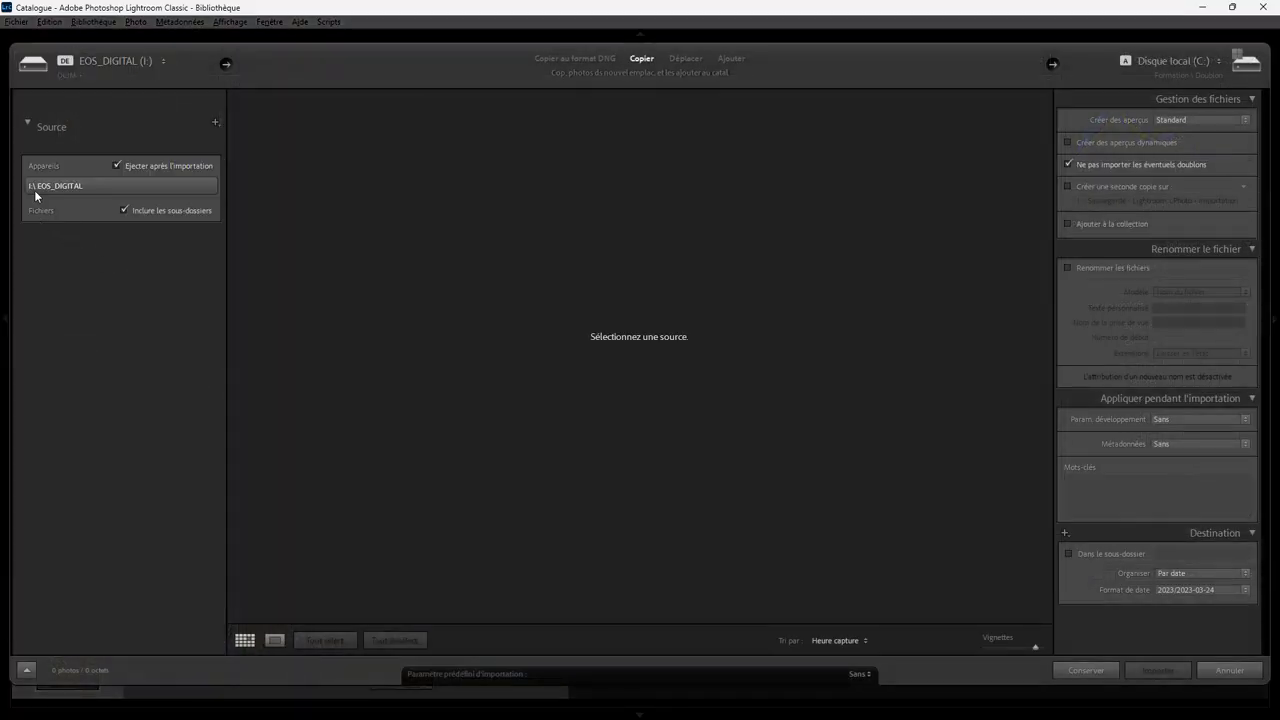
pyautogui.click(33, 230)
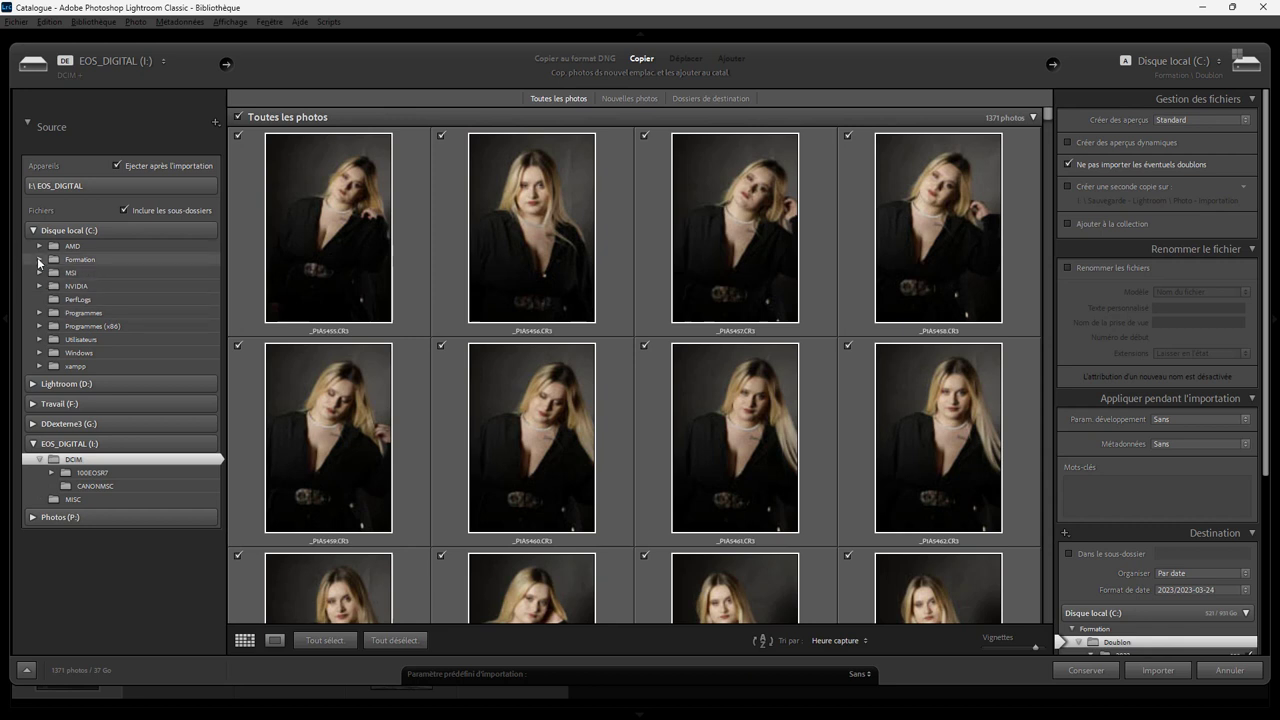
pyautogui.click(39, 260)
pyautogui.click(52, 271)
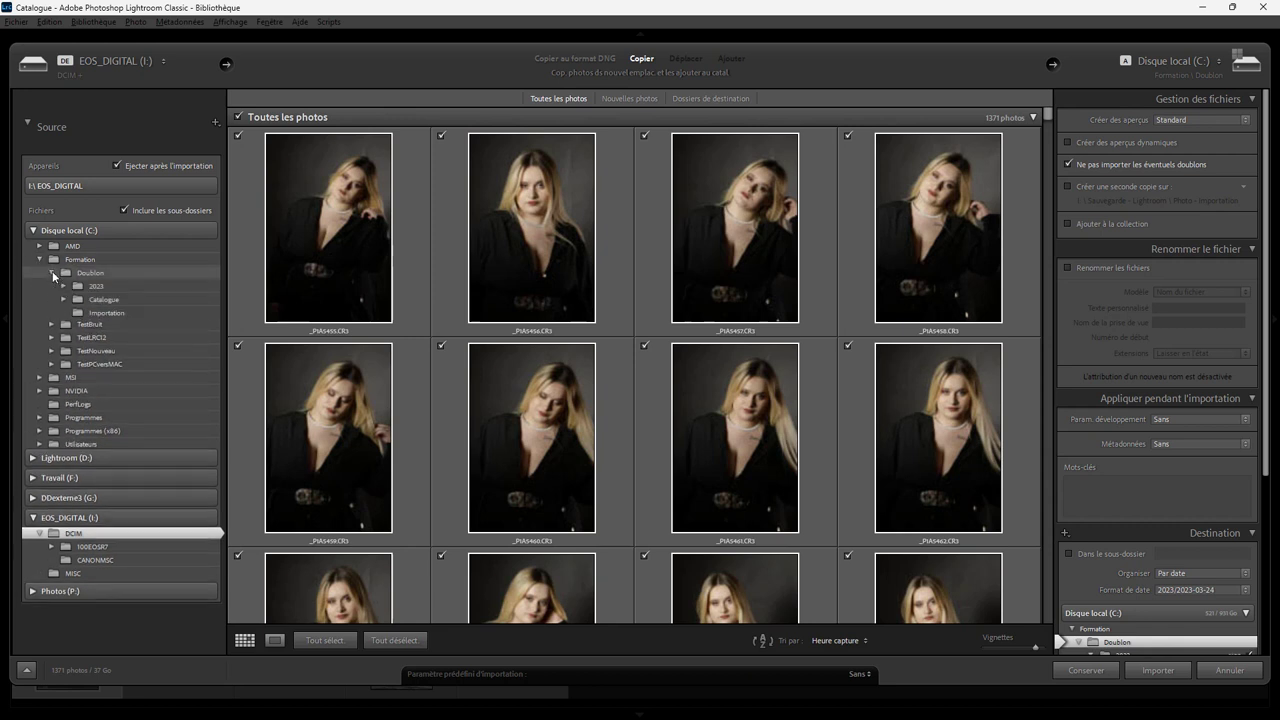
pyautogui.click(99, 312)
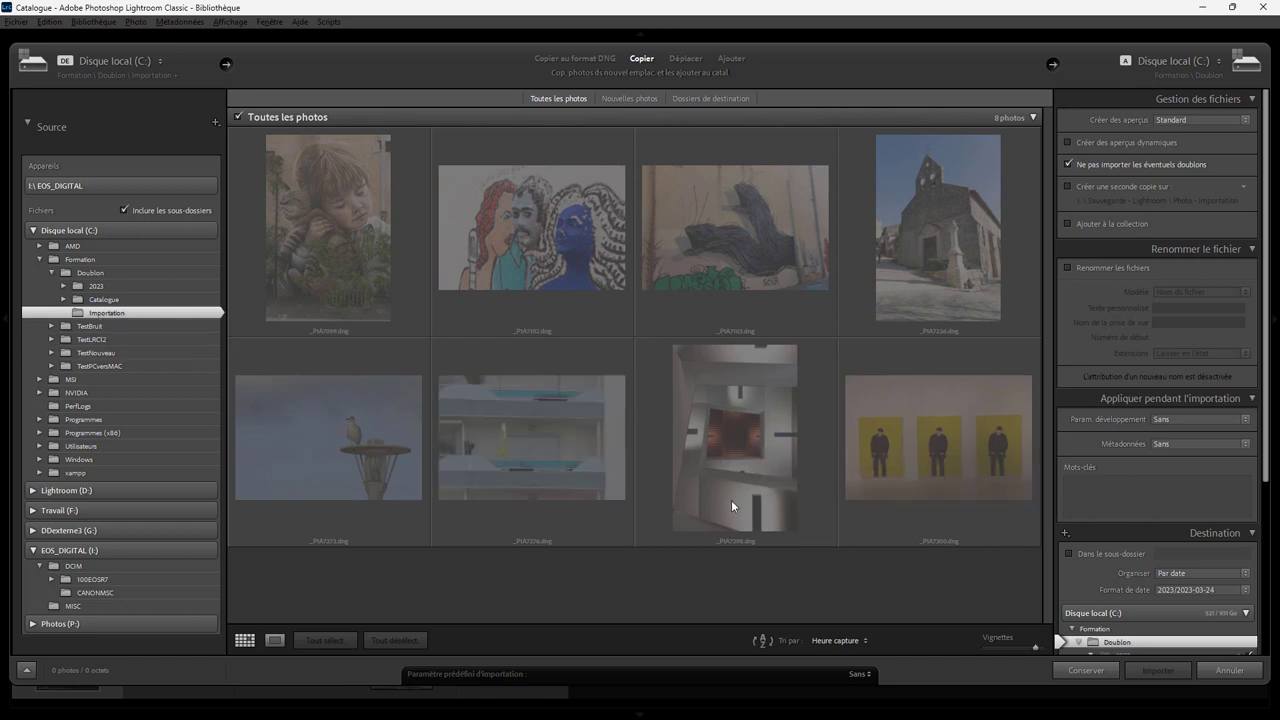
pyautogui.moveTo(801, 508)
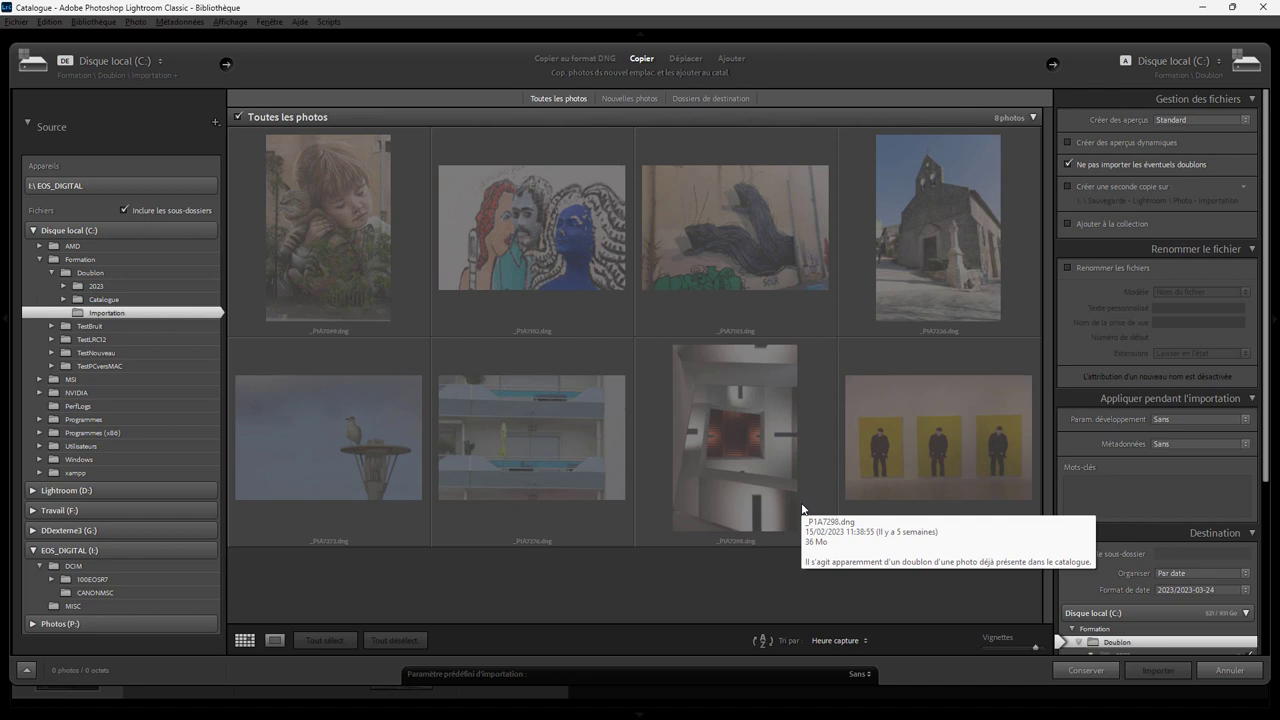
# Allow duplicates, uncheck all, and tick only the balcony, stairwell and yellow-panel photos
pyautogui.click(1102, 165)
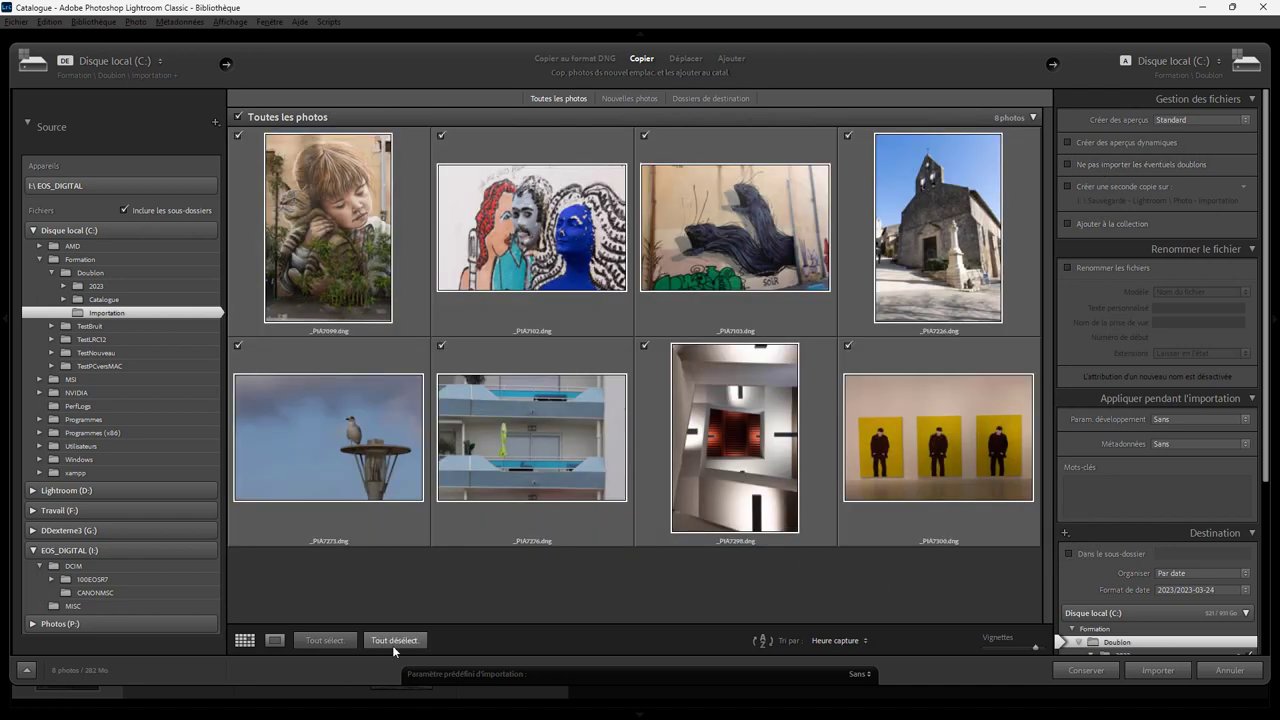
pyautogui.click(392, 641)
pyautogui.click(441, 345)
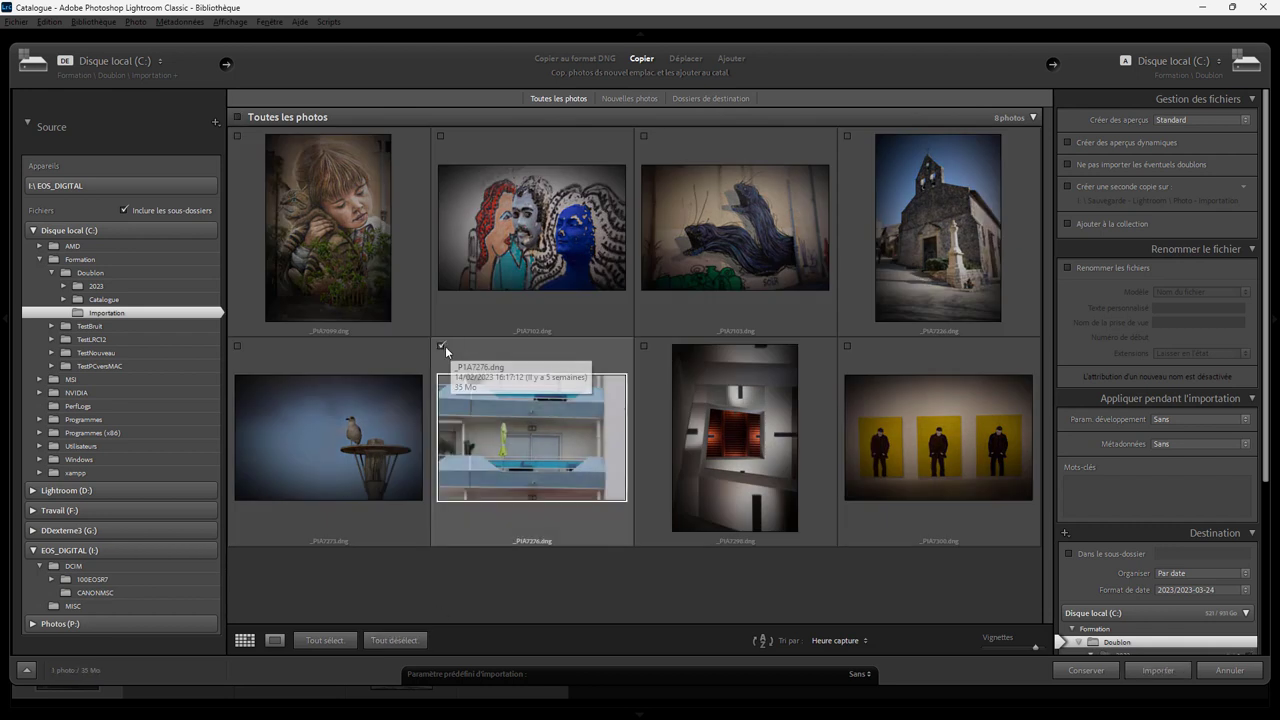
pyautogui.click(645, 346)
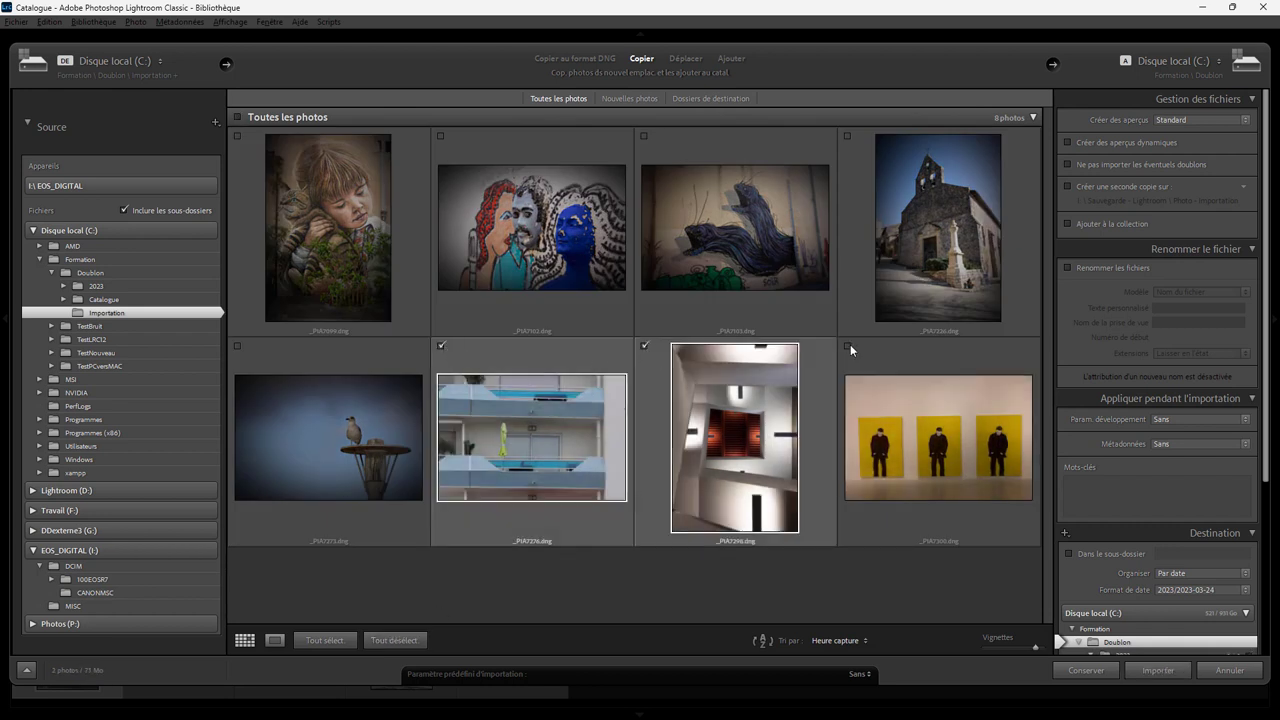
pyautogui.click(848, 346)
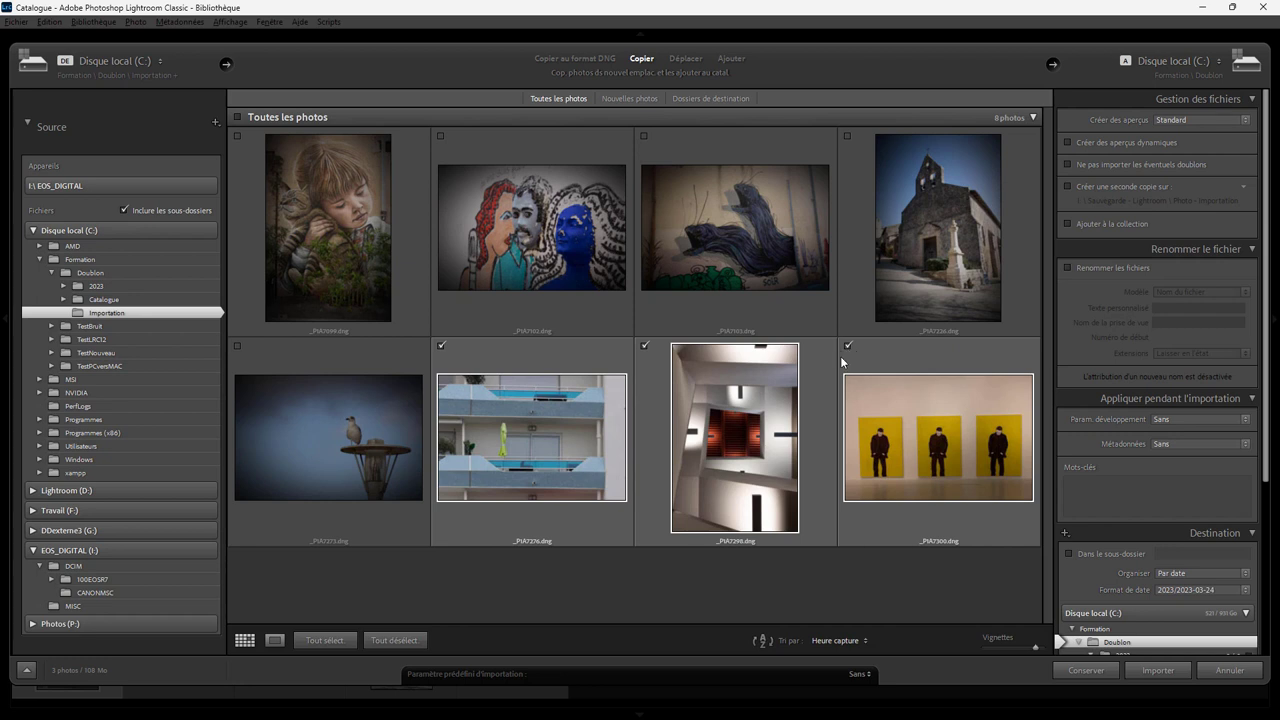
# Import the three photos, then compare the balcony duplicates in All Photographs and select one
pyautogui.click(1158, 670)
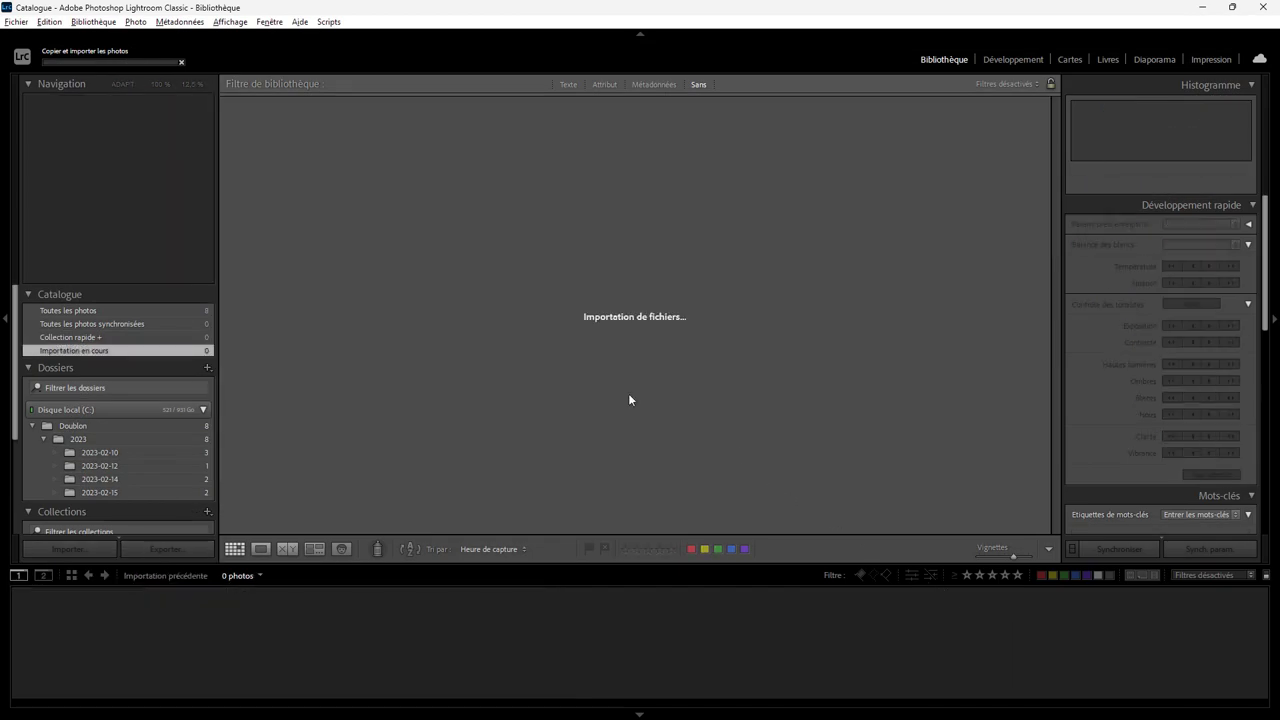
pyautogui.click(124, 310)
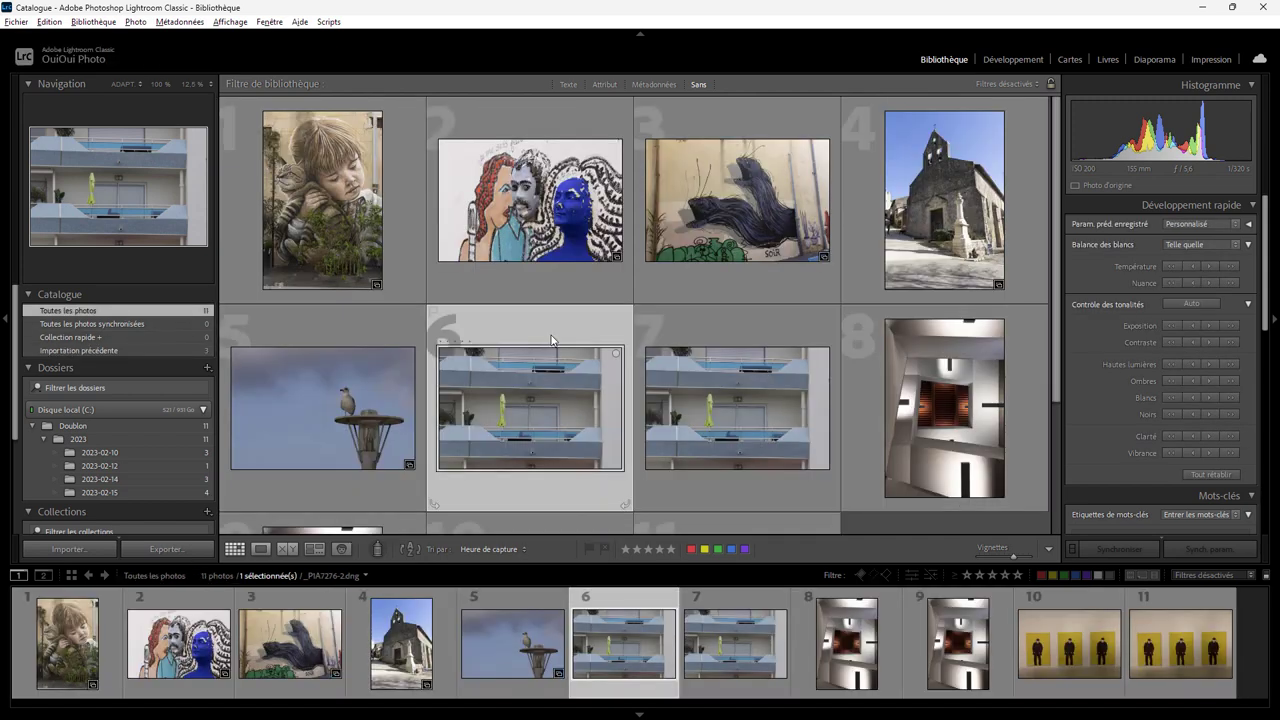
pyautogui.click(662, 333)
pyautogui.click(550, 332)
pyautogui.click(697, 333)
pyautogui.click(557, 339)
pyautogui.press('Right')
pyautogui.moveTo(530, 408)
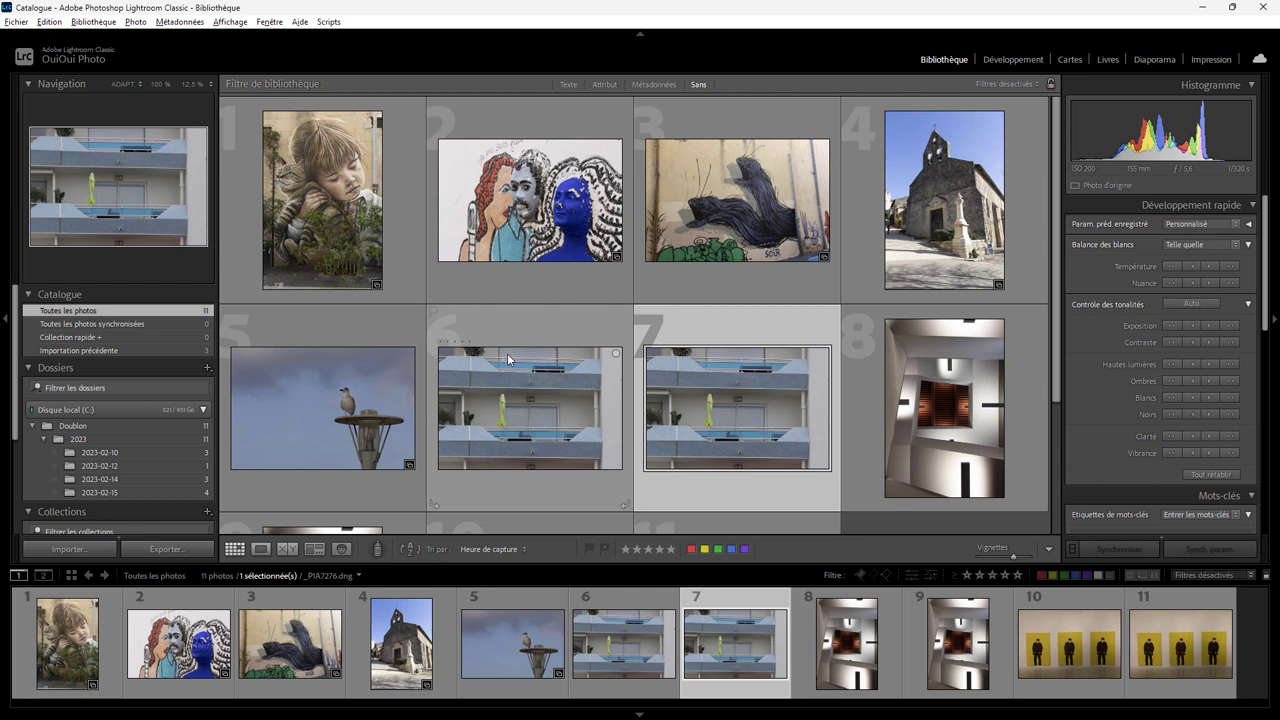
pyautogui.click(511, 330)
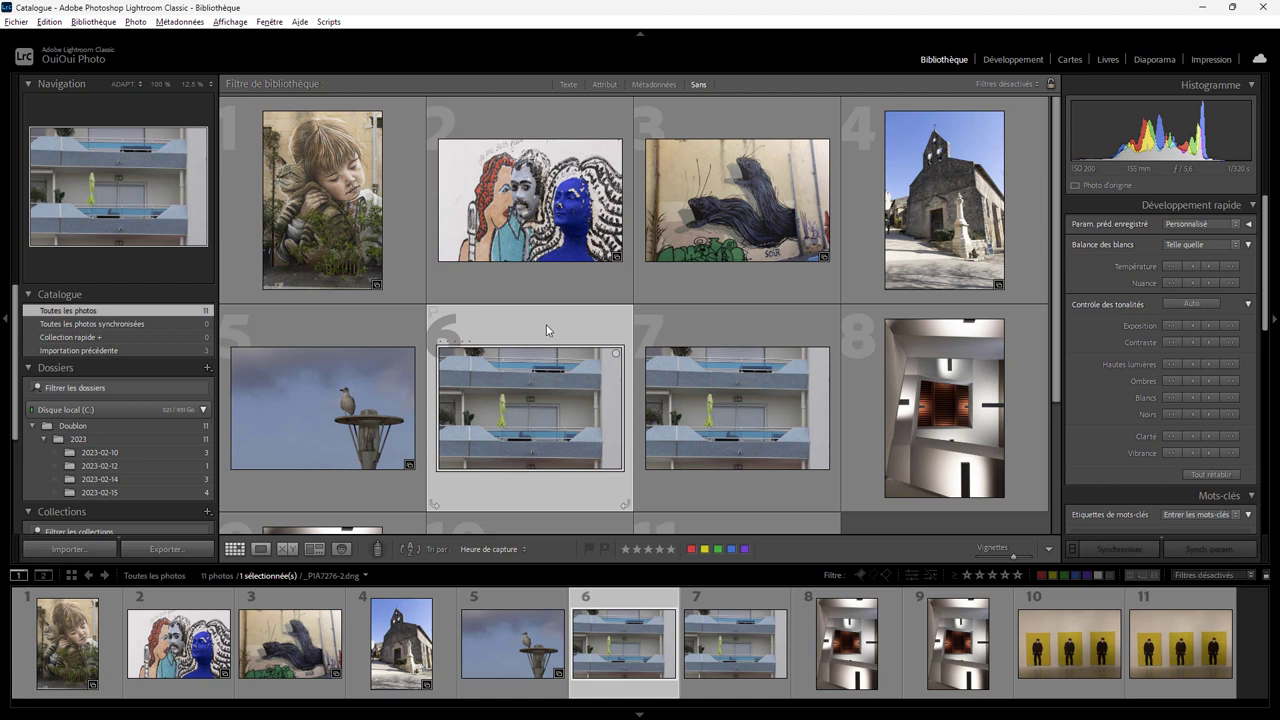
# Delete the duplicate balcony, stairwell and yellow-panel photos from disk with Supprimer du disque
pyautogui.press('Delete')
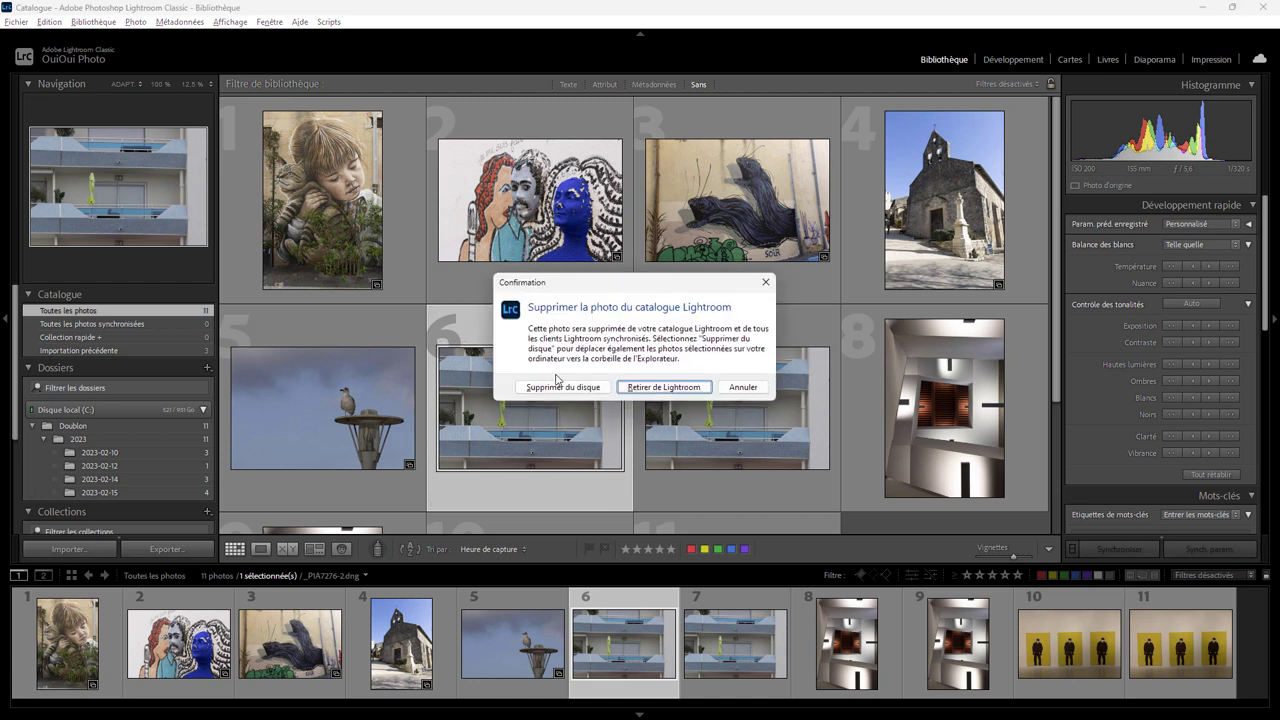
pyautogui.click(559, 388)
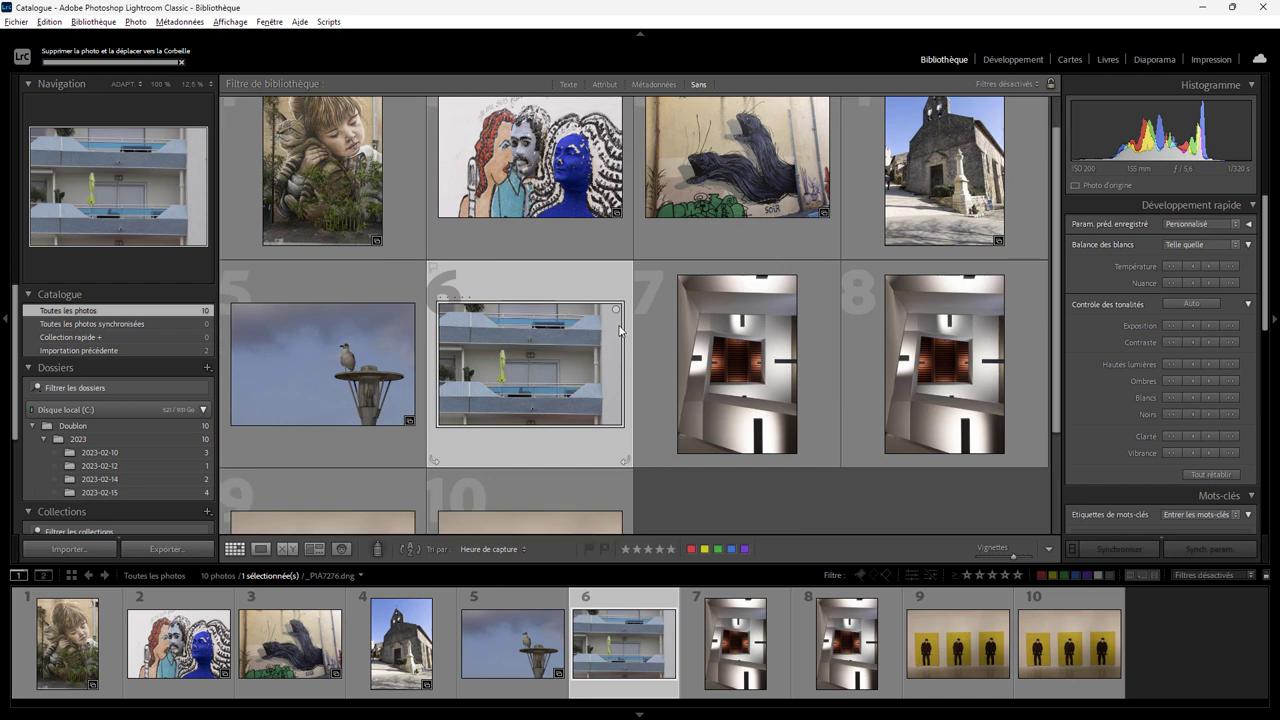
pyautogui.click(714, 324)
pyautogui.press('Delete')
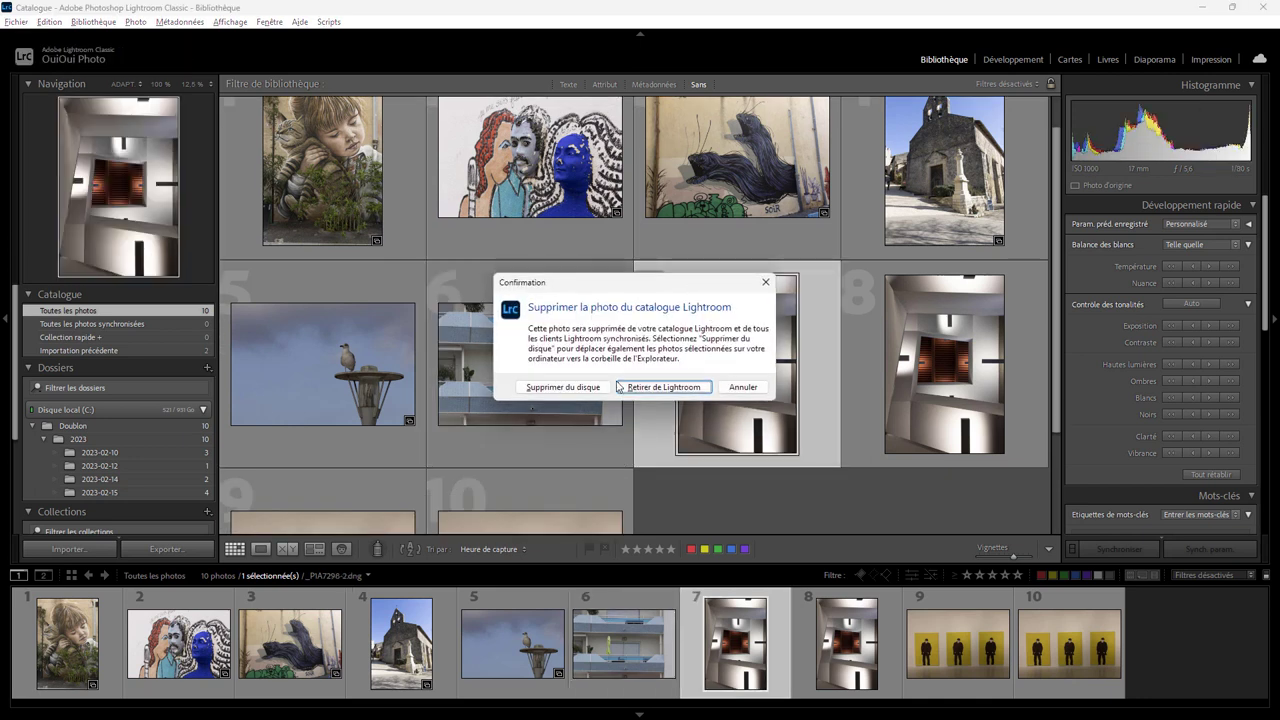
pyautogui.click(563, 388)
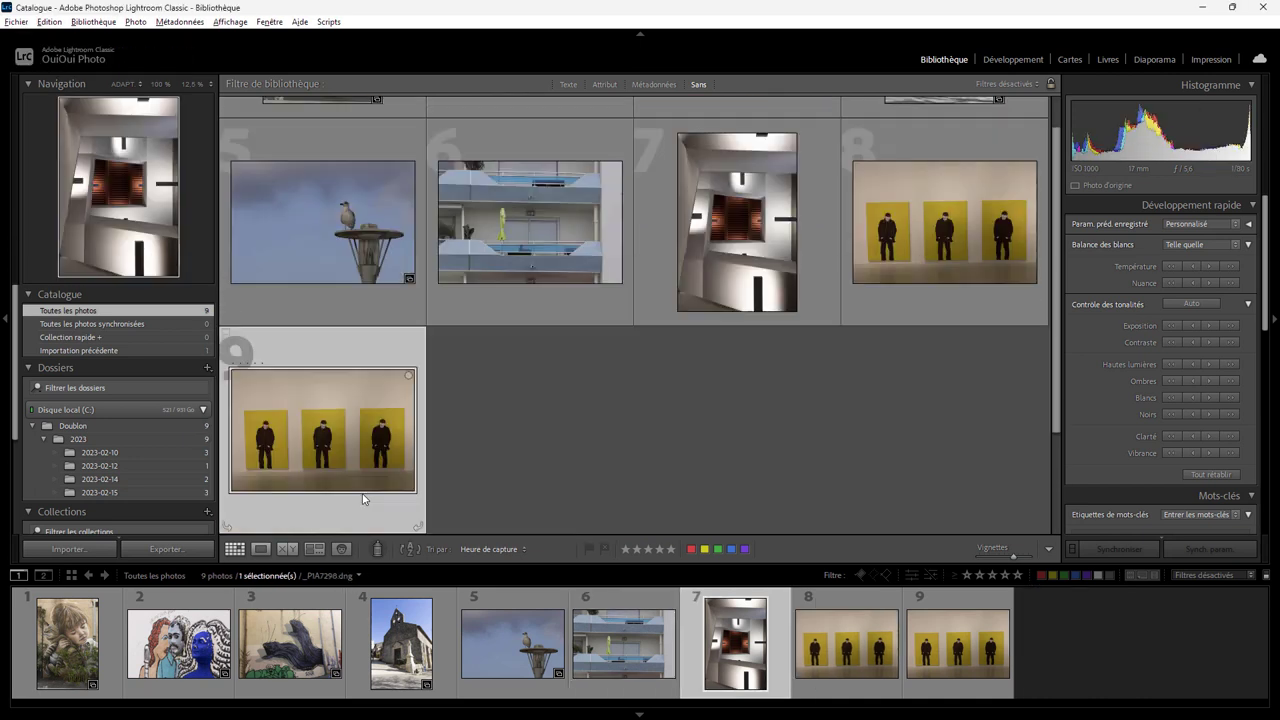
pyautogui.press('Delete')
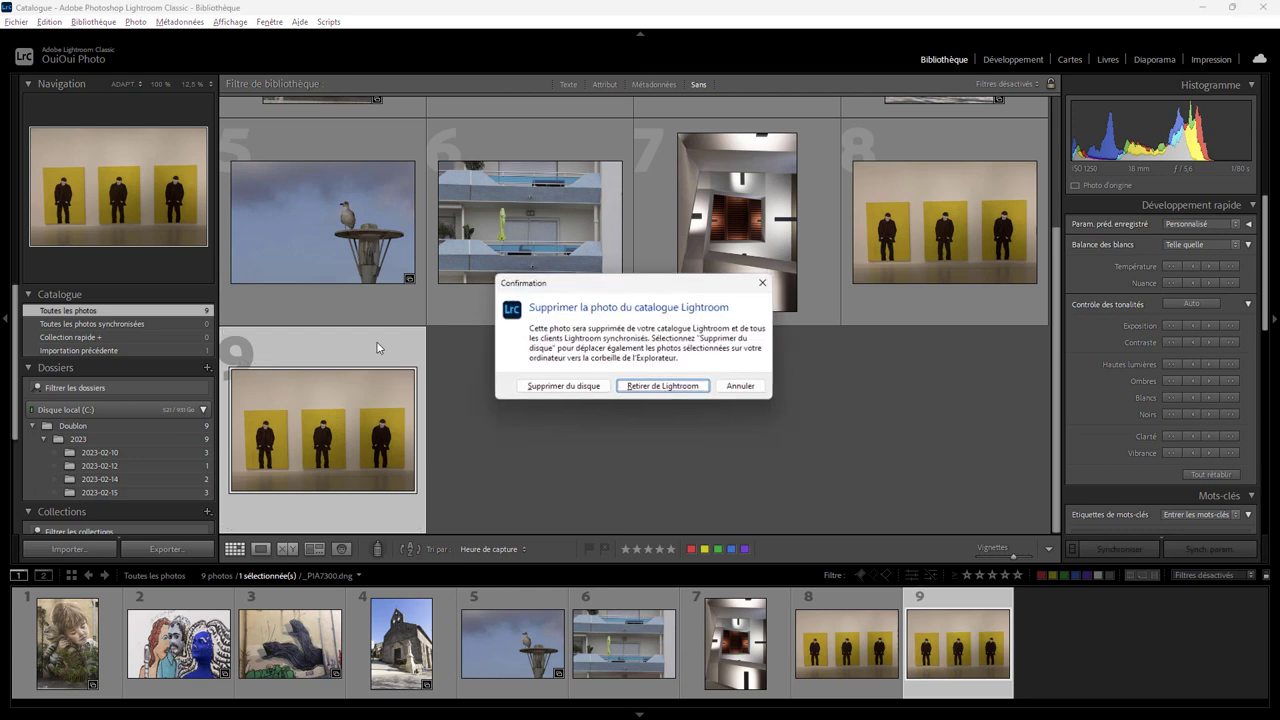
pyautogui.click(598, 387)
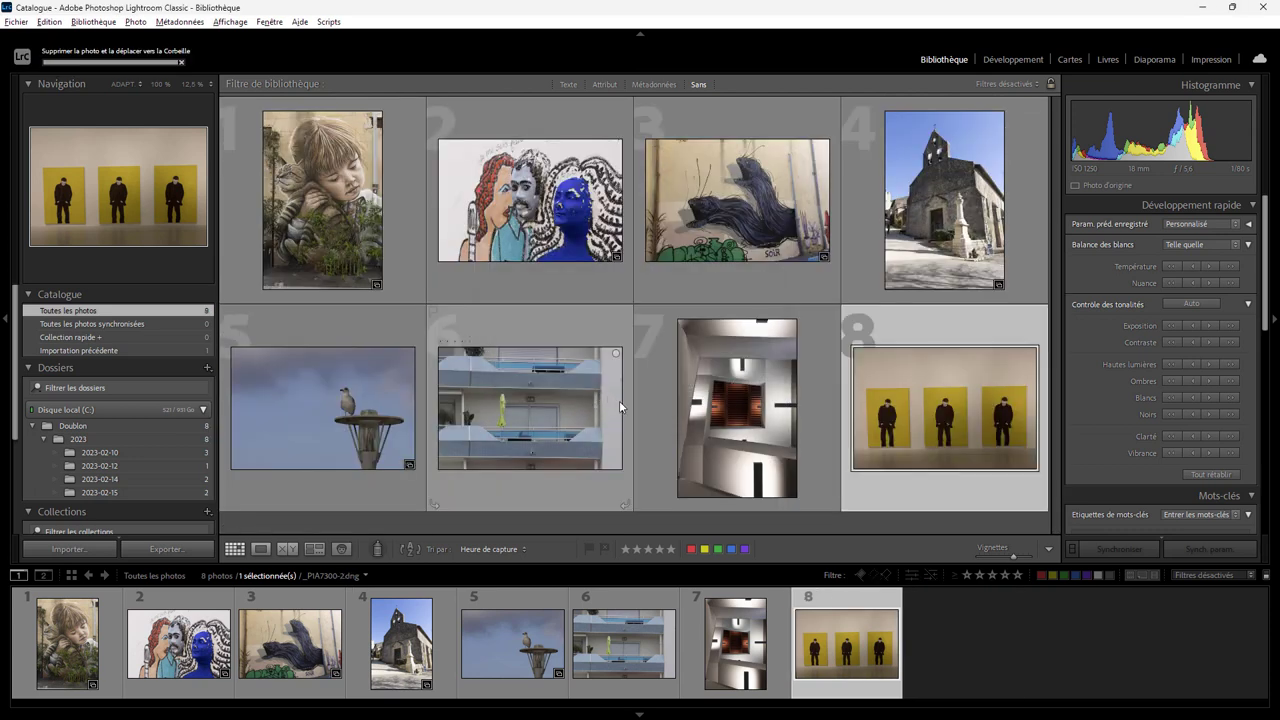
pyautogui.moveTo(918, 403)
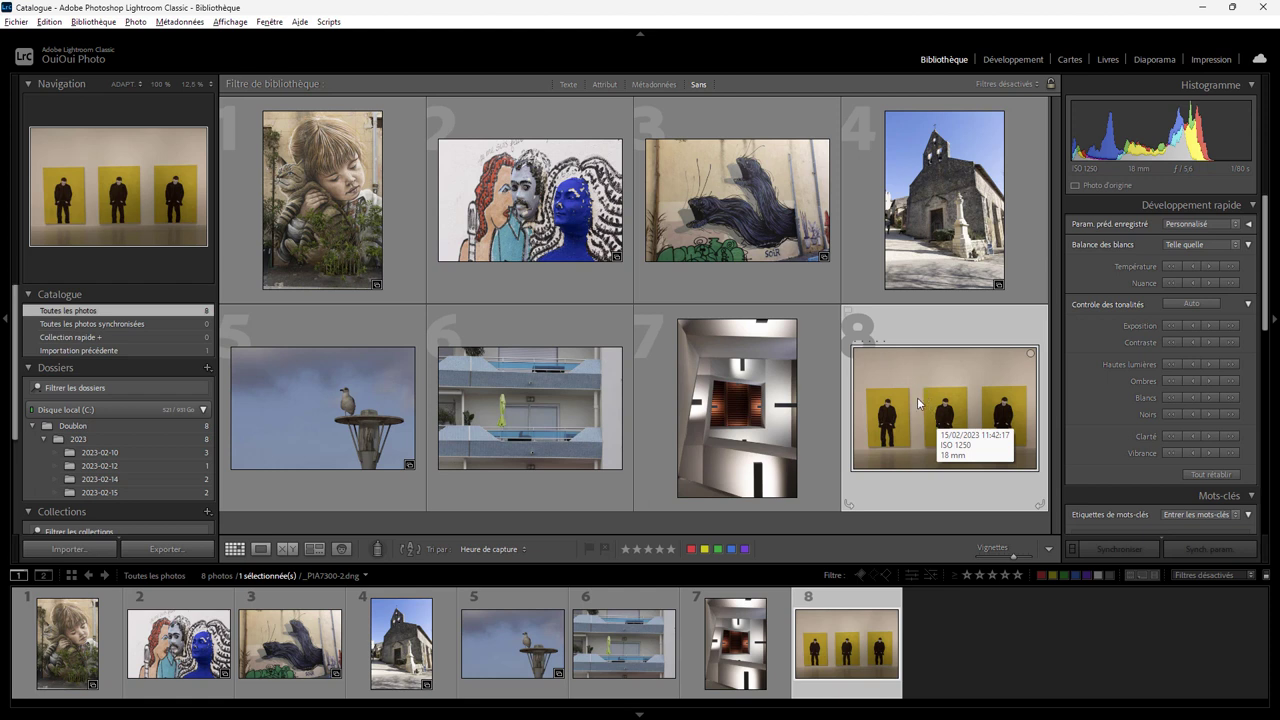
# Create a virtual copy of the yellow-panel photo and collapse its stack
pyautogui.rightClick(917, 397)
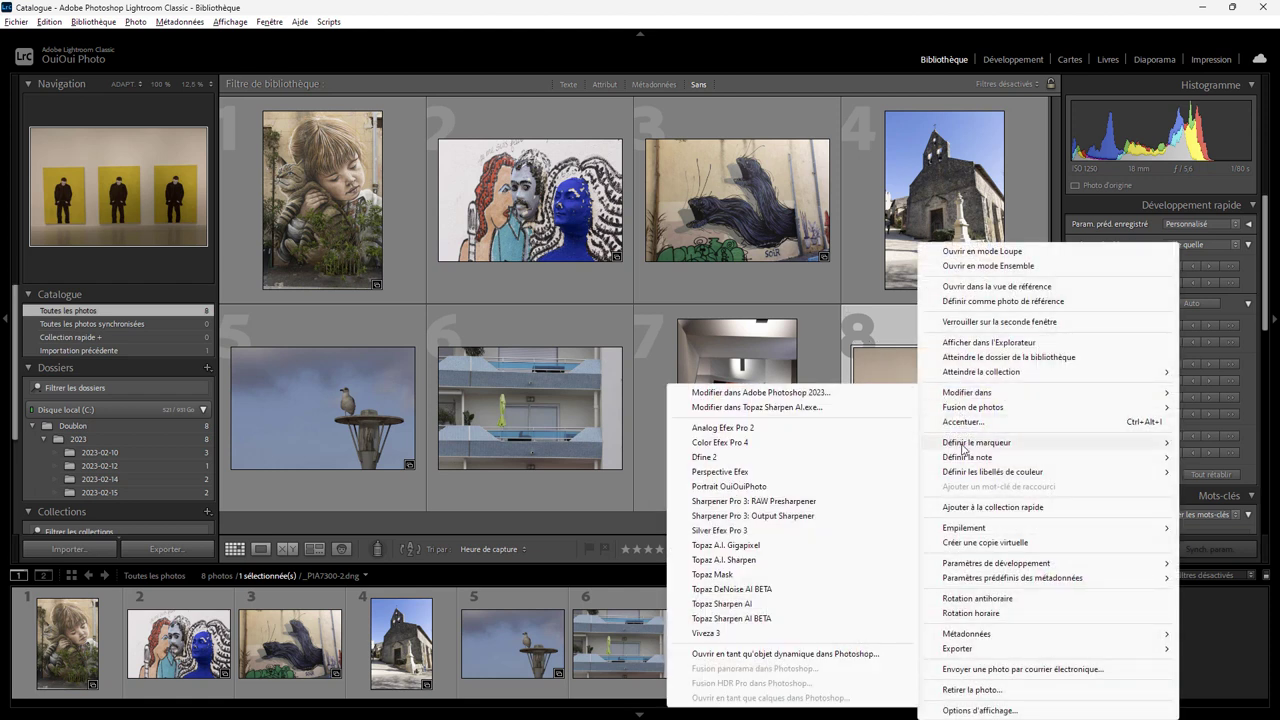
pyautogui.click(980, 542)
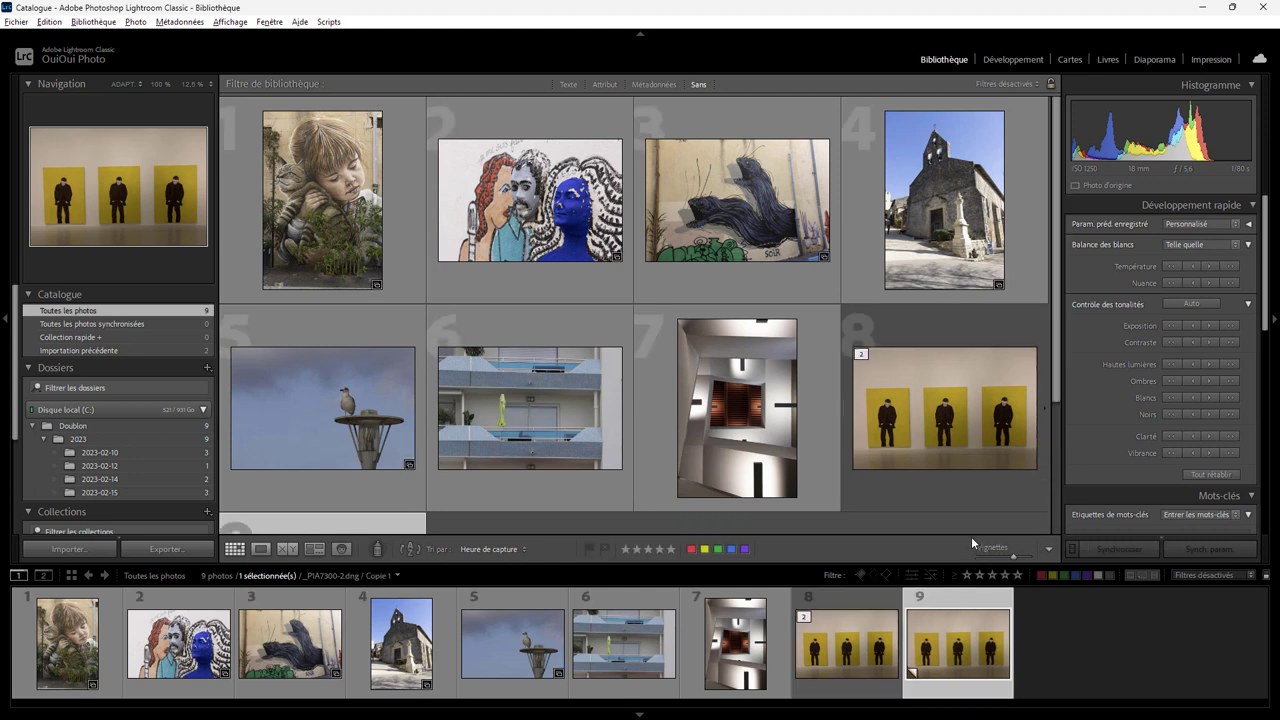
pyautogui.scroll(-2, 1058, 393)
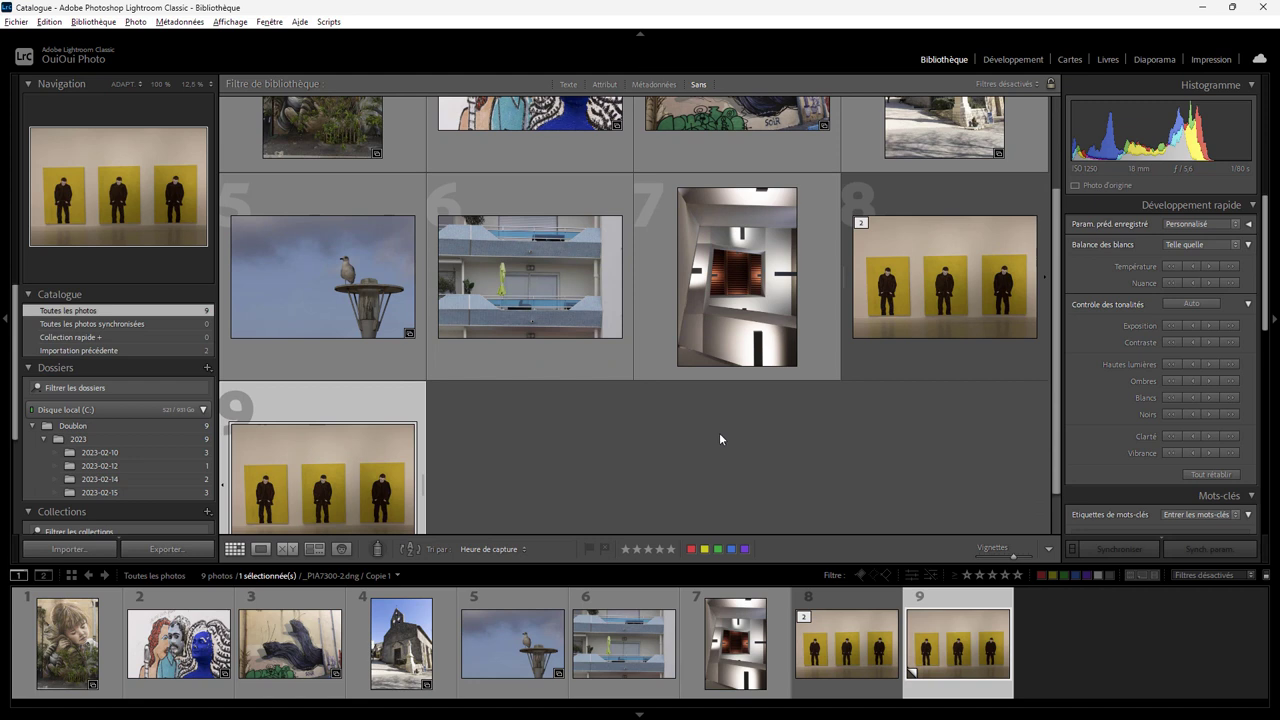
pyautogui.click(867, 223)
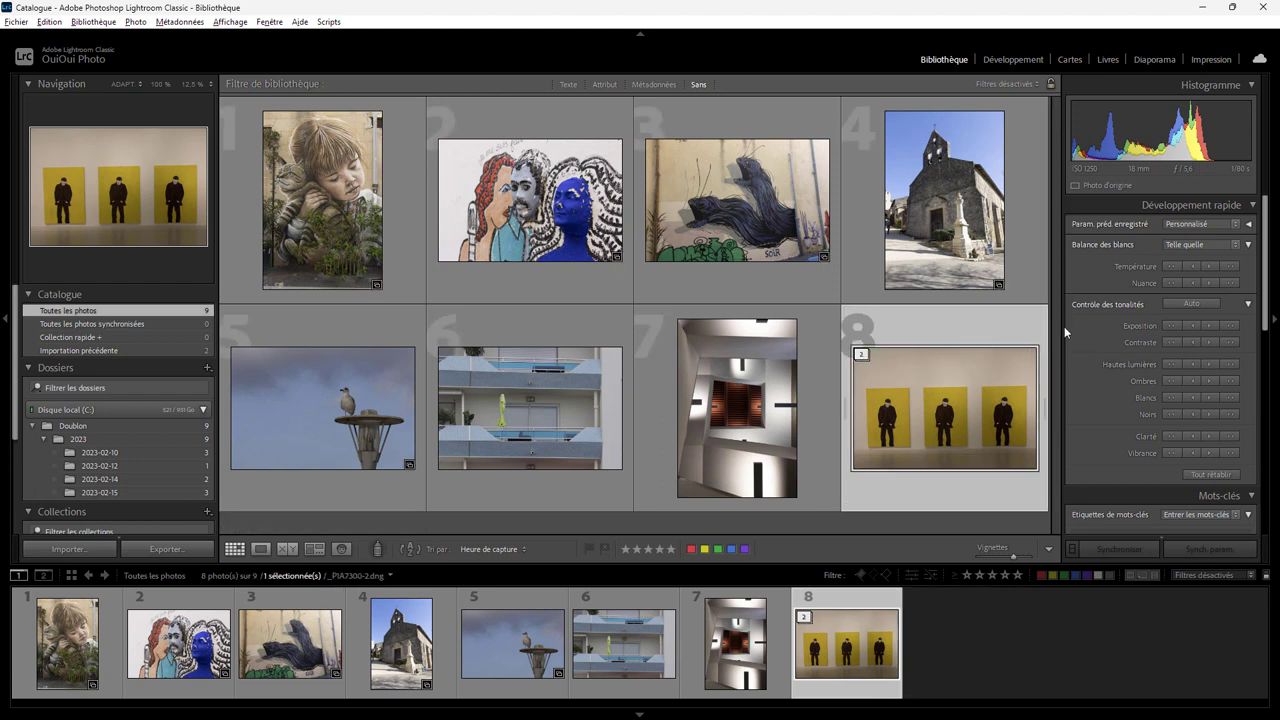
# Expand and collapse the yellow-panel stack, then unstack the photo and its virtual copy
pyautogui.click(867, 354)
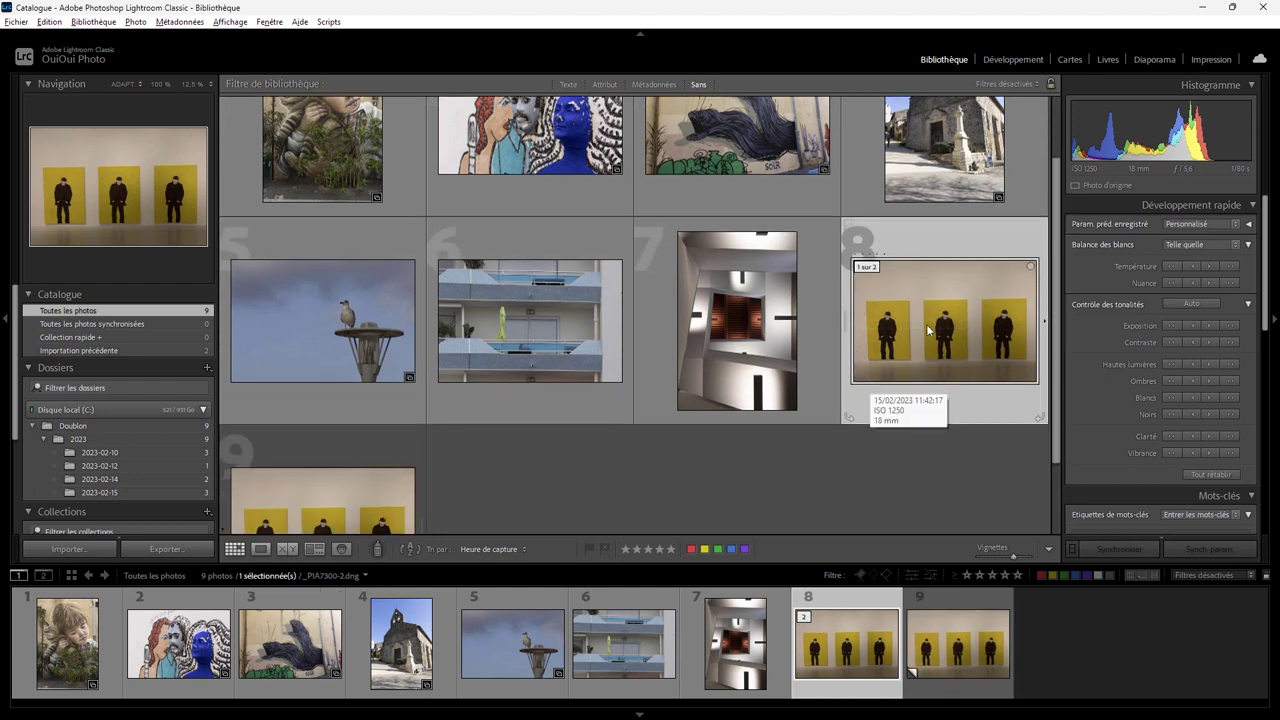
pyautogui.scroll(-1, 890, 390)
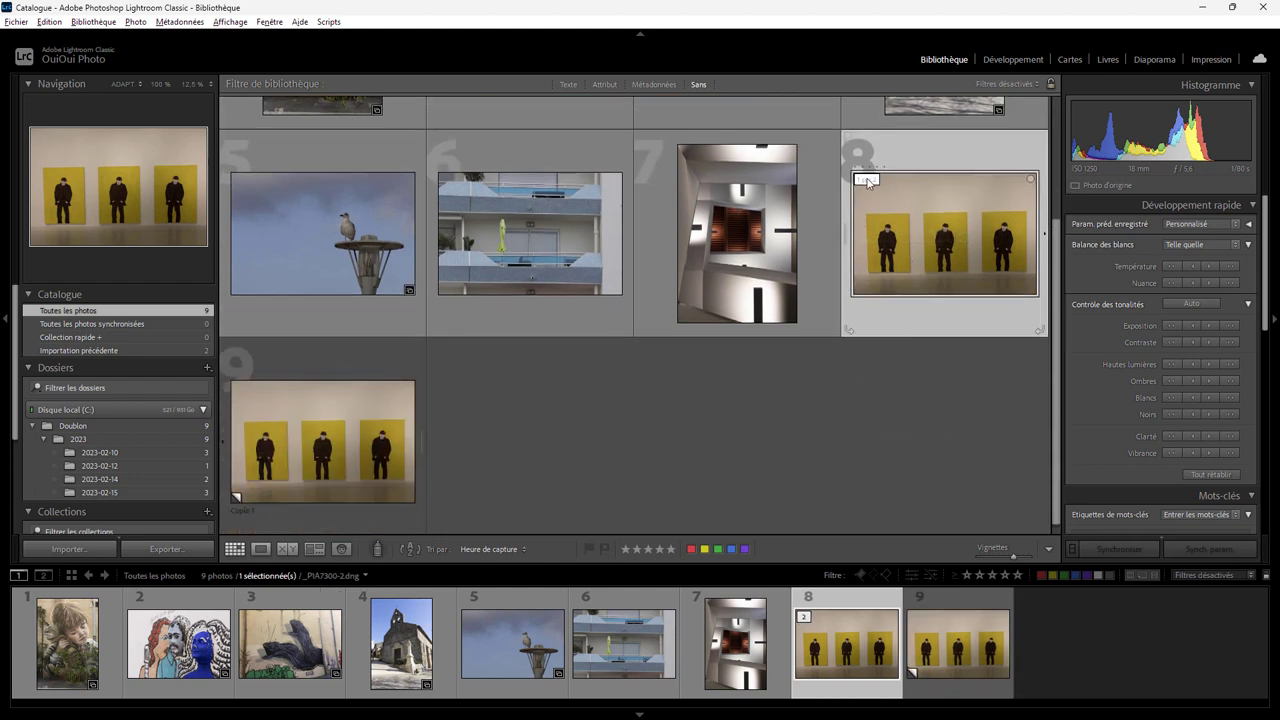
pyautogui.click(867, 180)
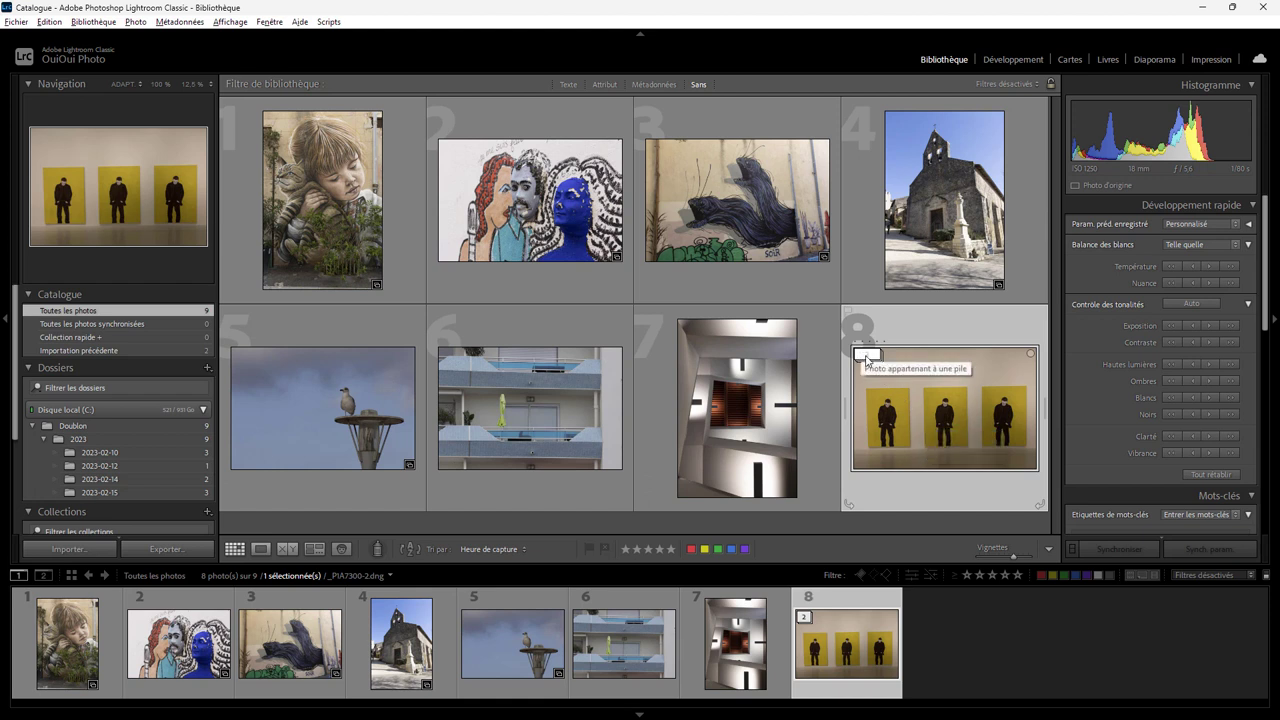
pyautogui.rightClick(866, 361)
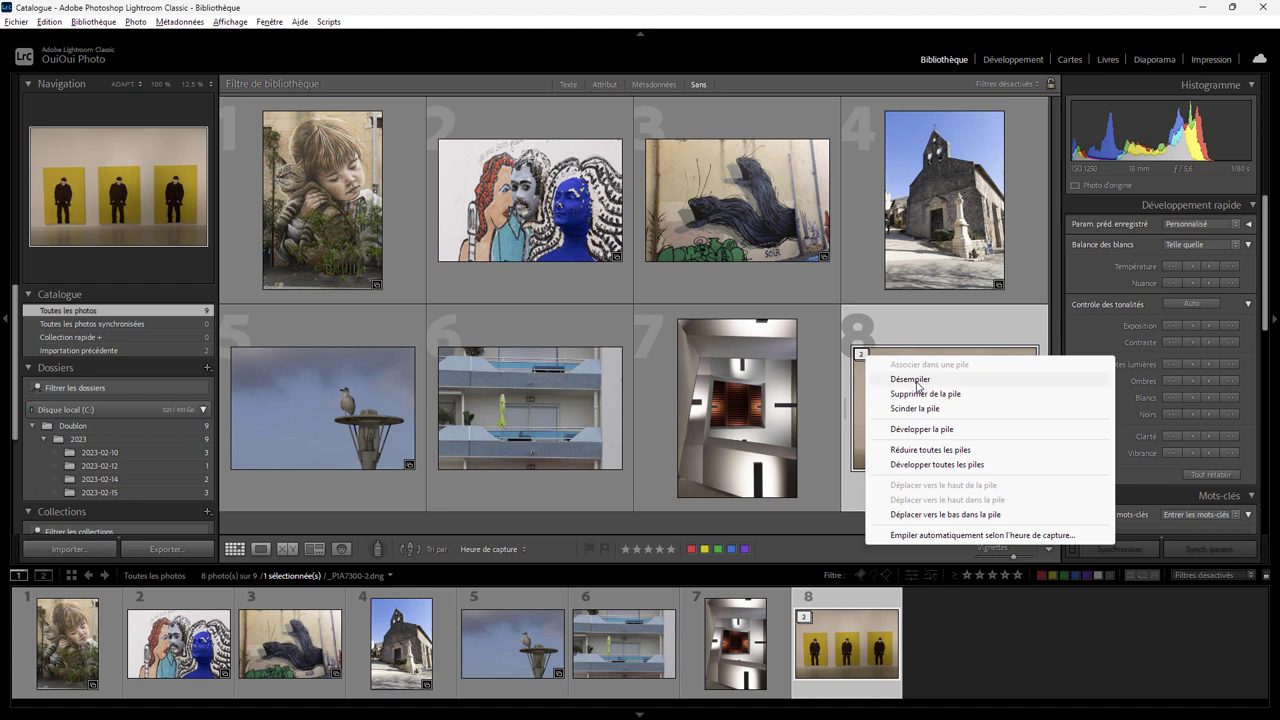
pyautogui.click(911, 380)
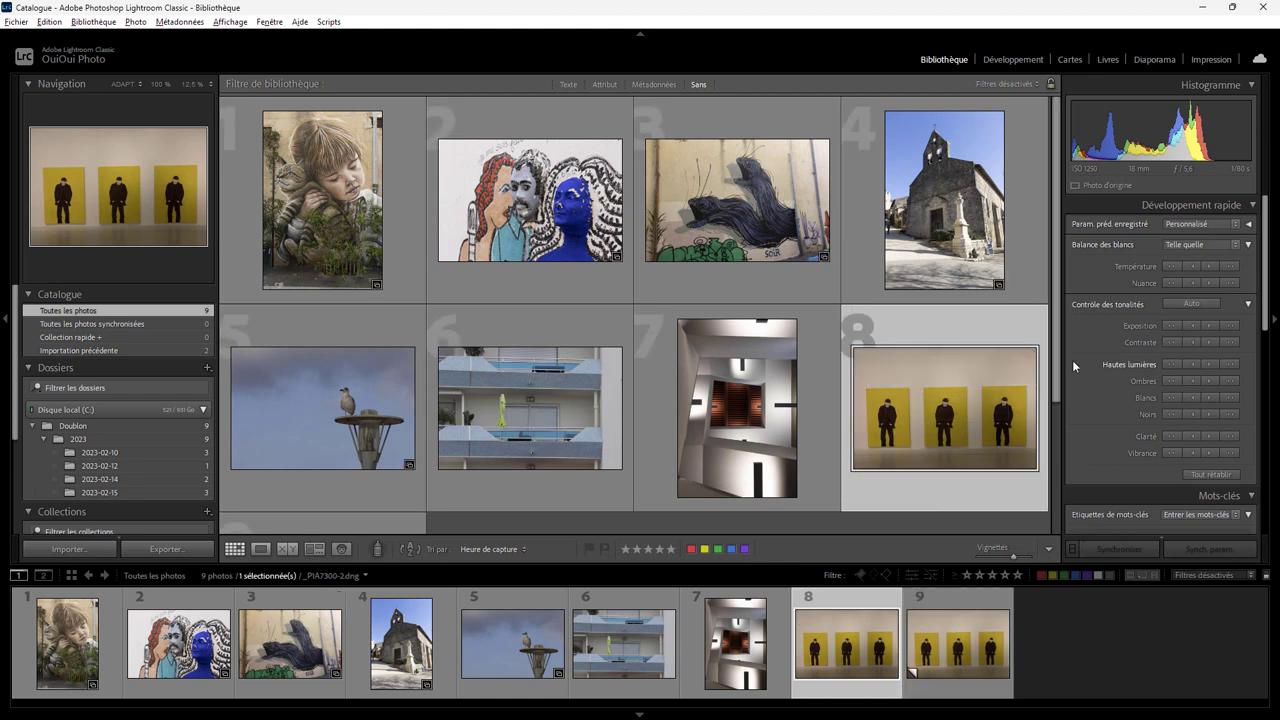
# Select virtual copy Copie 1, then photo 8, and undo the unstacking with Ctrl+Z
pyautogui.scroll(-2, 1062, 463)
pyautogui.scroll(-1, 1062, 463)
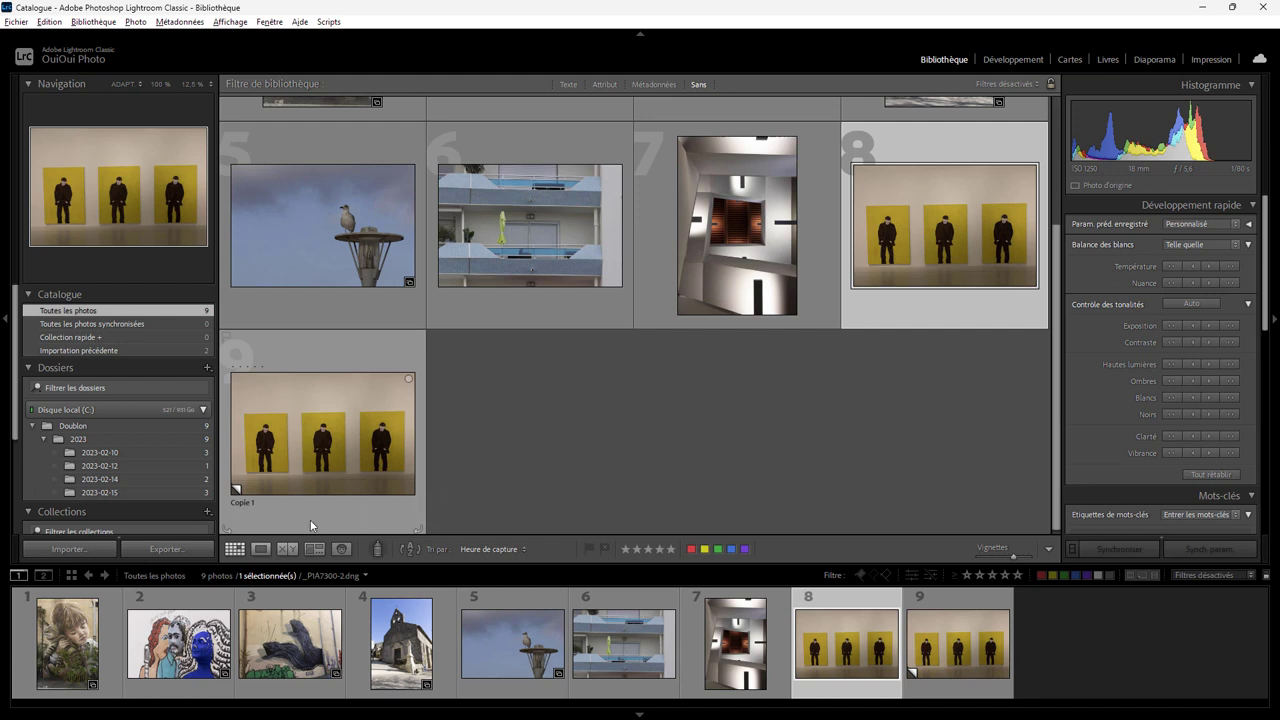
pyautogui.click(340, 517)
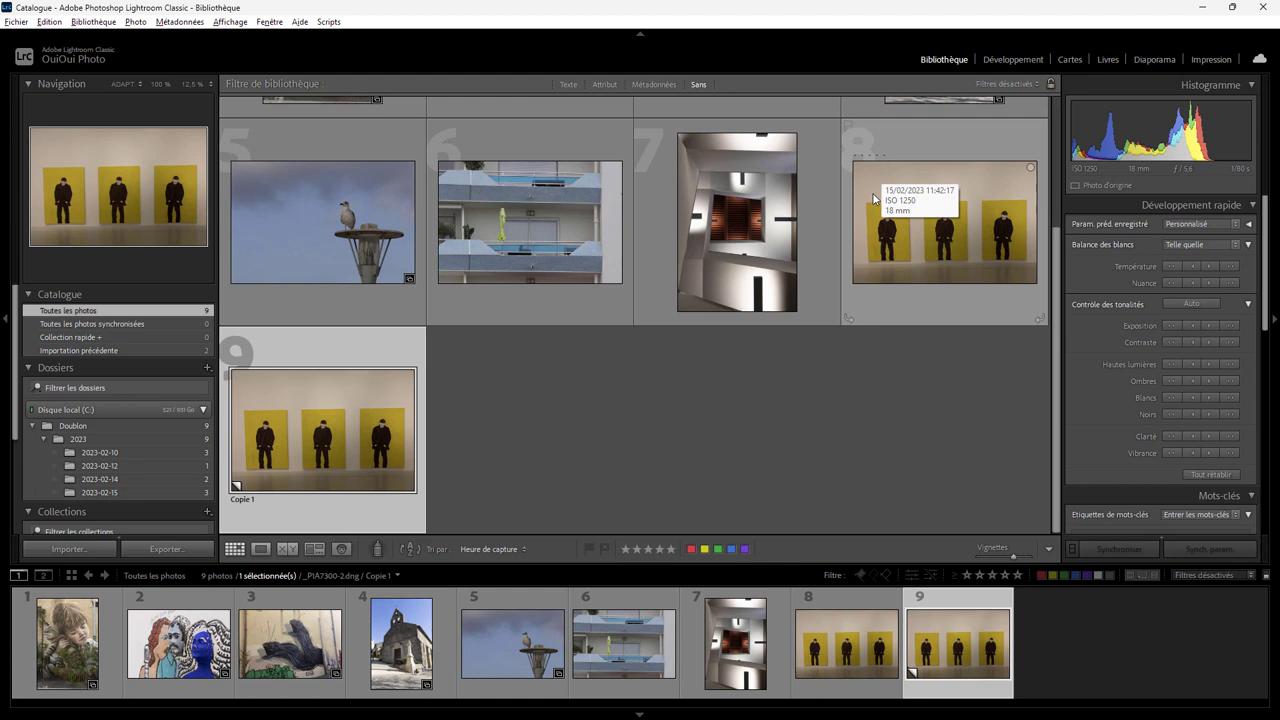
pyautogui.click(873, 197)
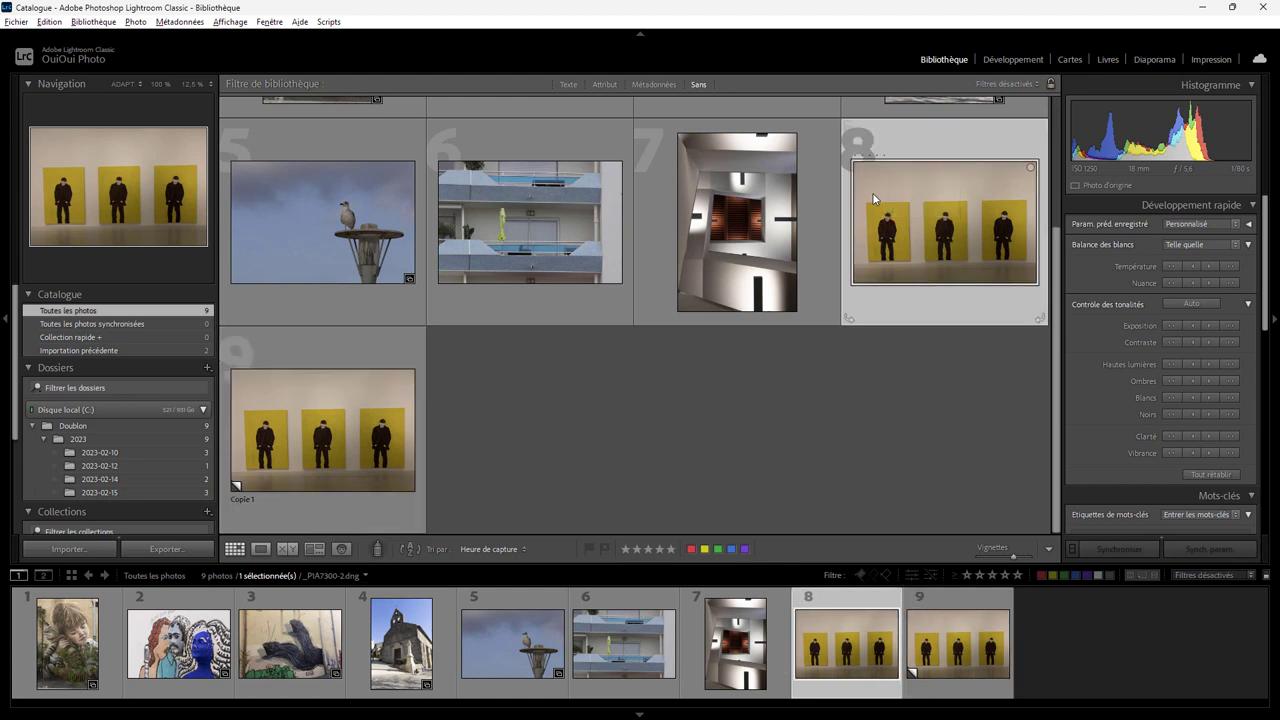
pyautogui.hotkey('ctrl', 'z')
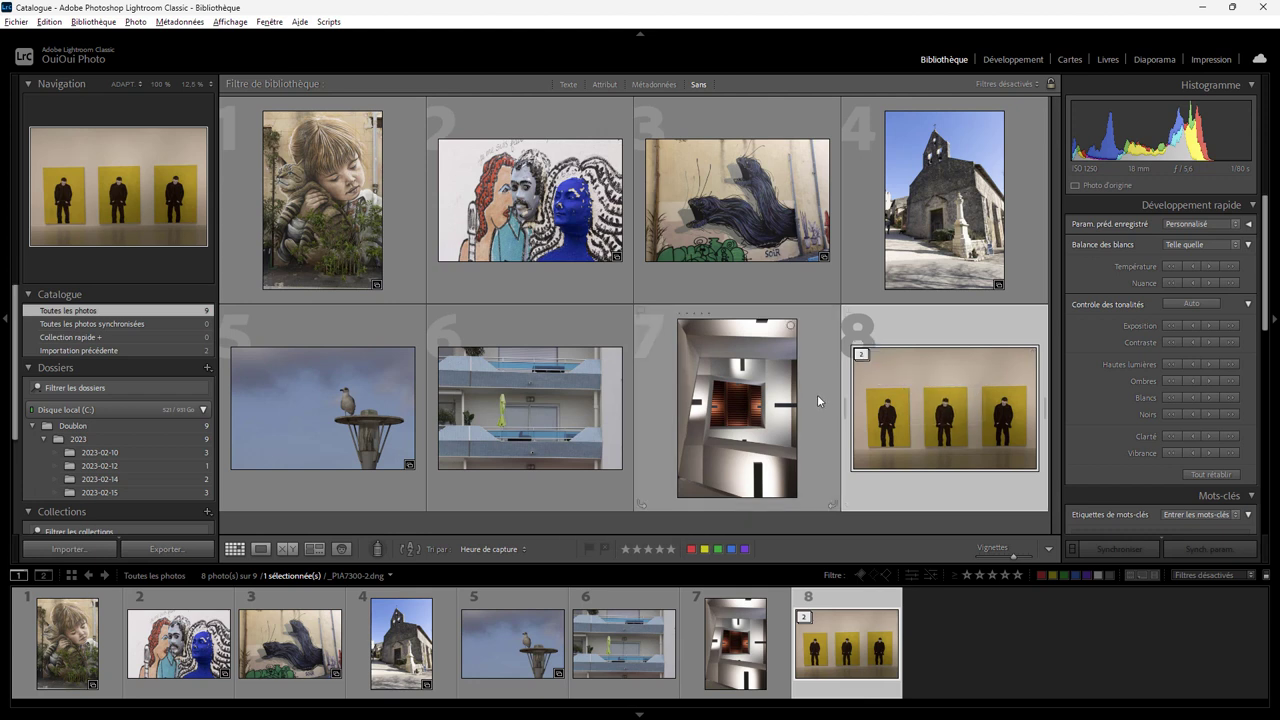
pyautogui.click(52, 22)
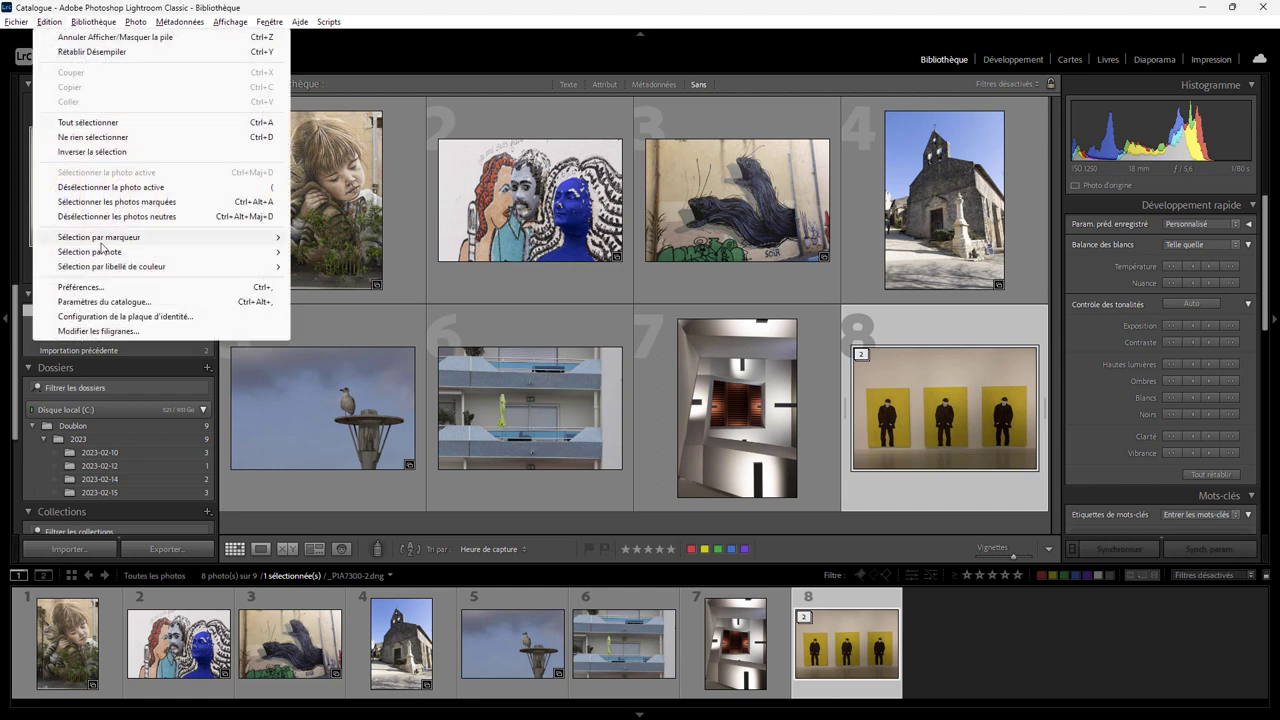
pyautogui.click(118, 288)
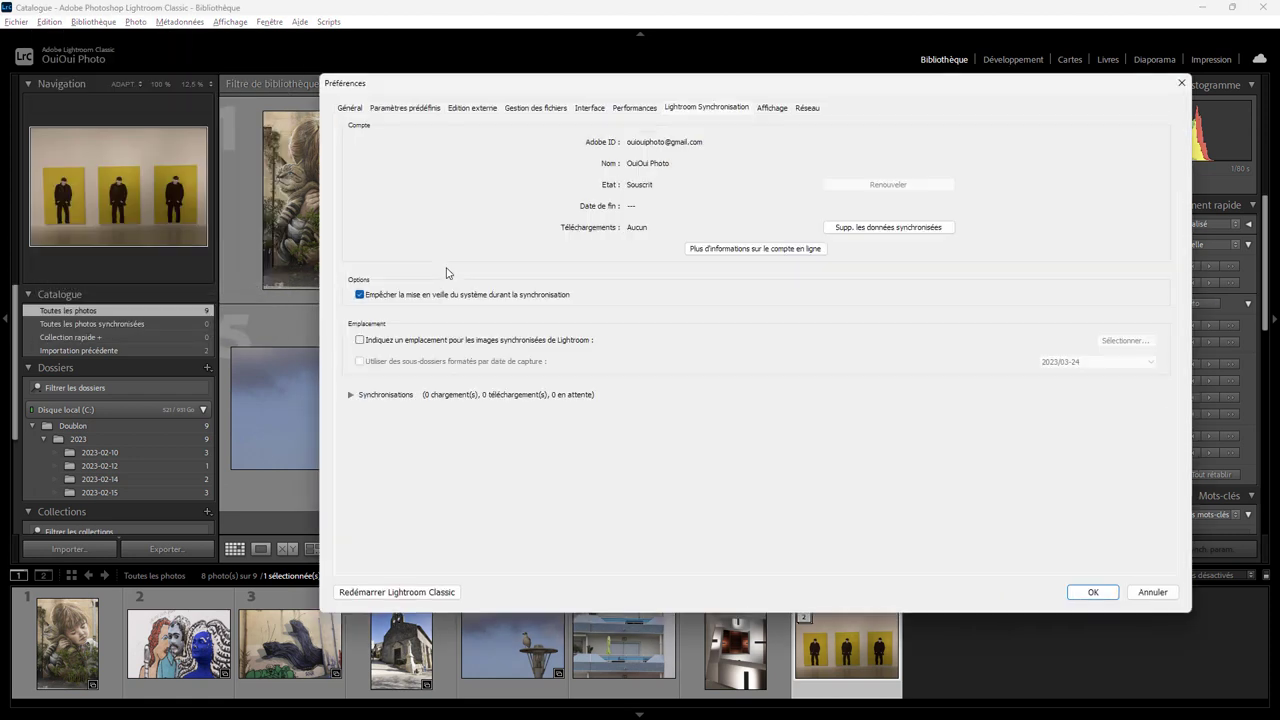
pyautogui.click(479, 109)
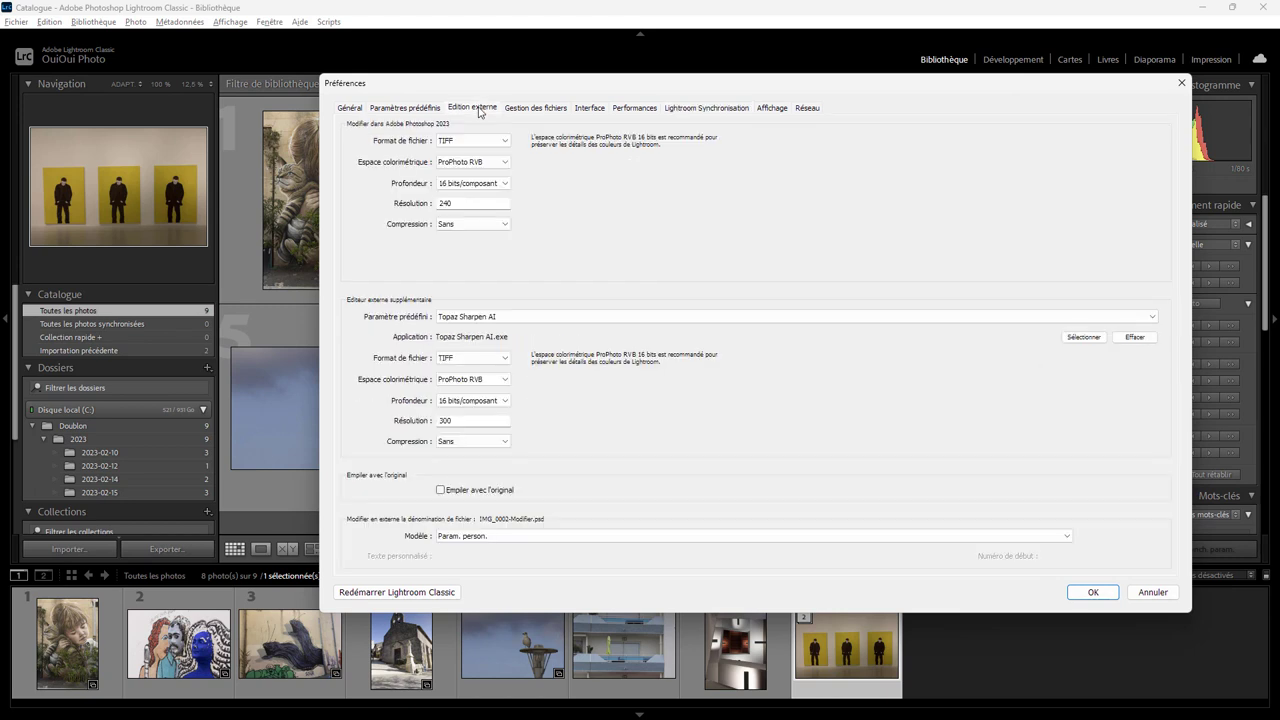
pyautogui.click(448, 492)
pyautogui.click(1151, 592)
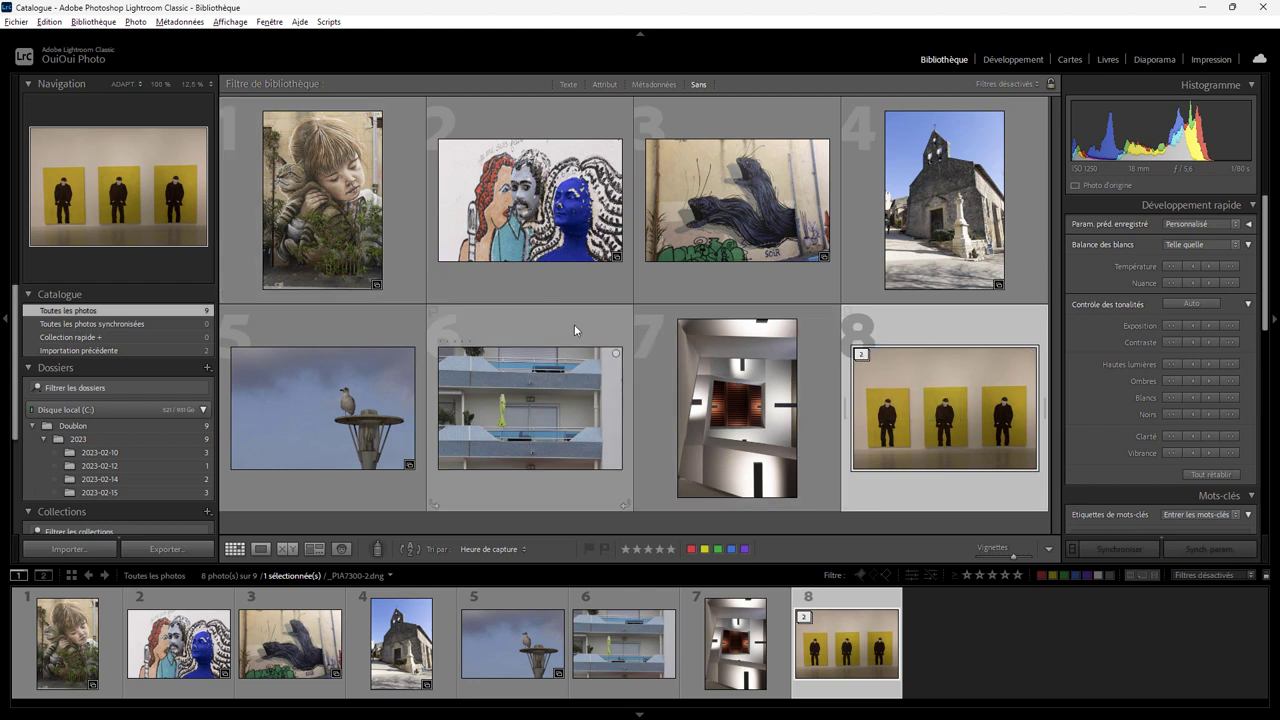
# Open the Export dialog for balcony photo 6
pyautogui.click(542, 322)
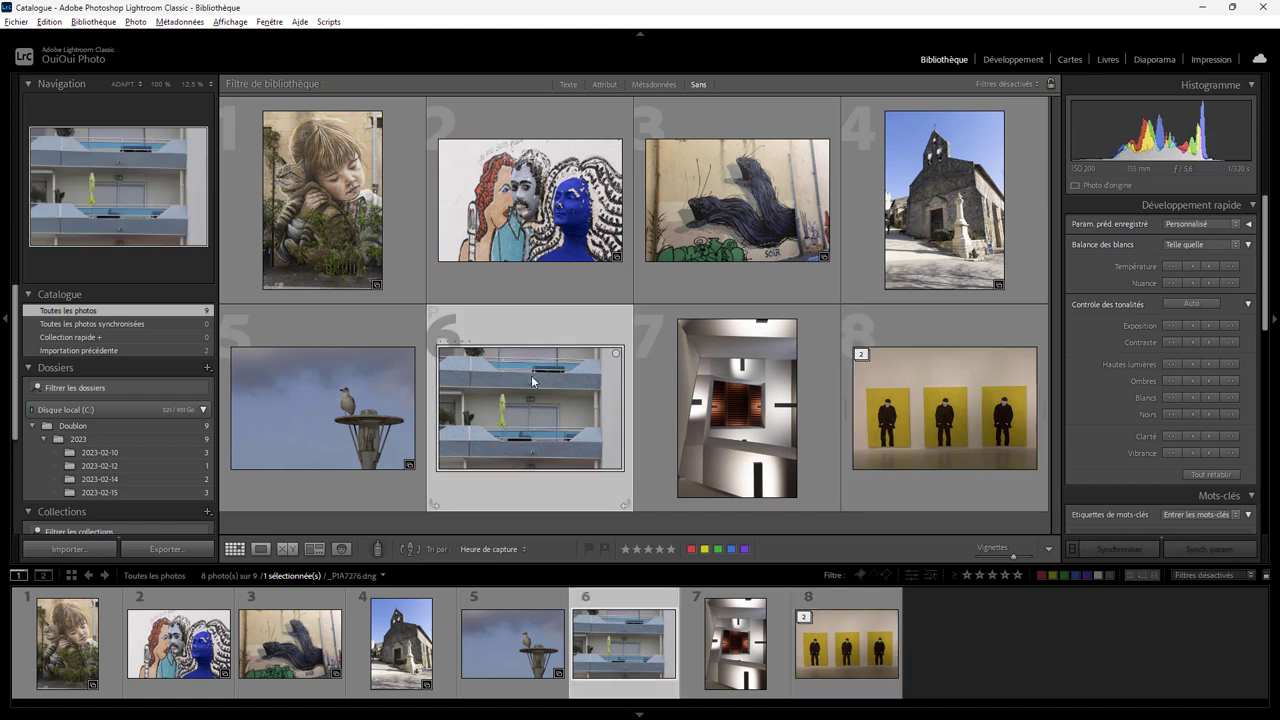
pyautogui.rightClick(531, 378)
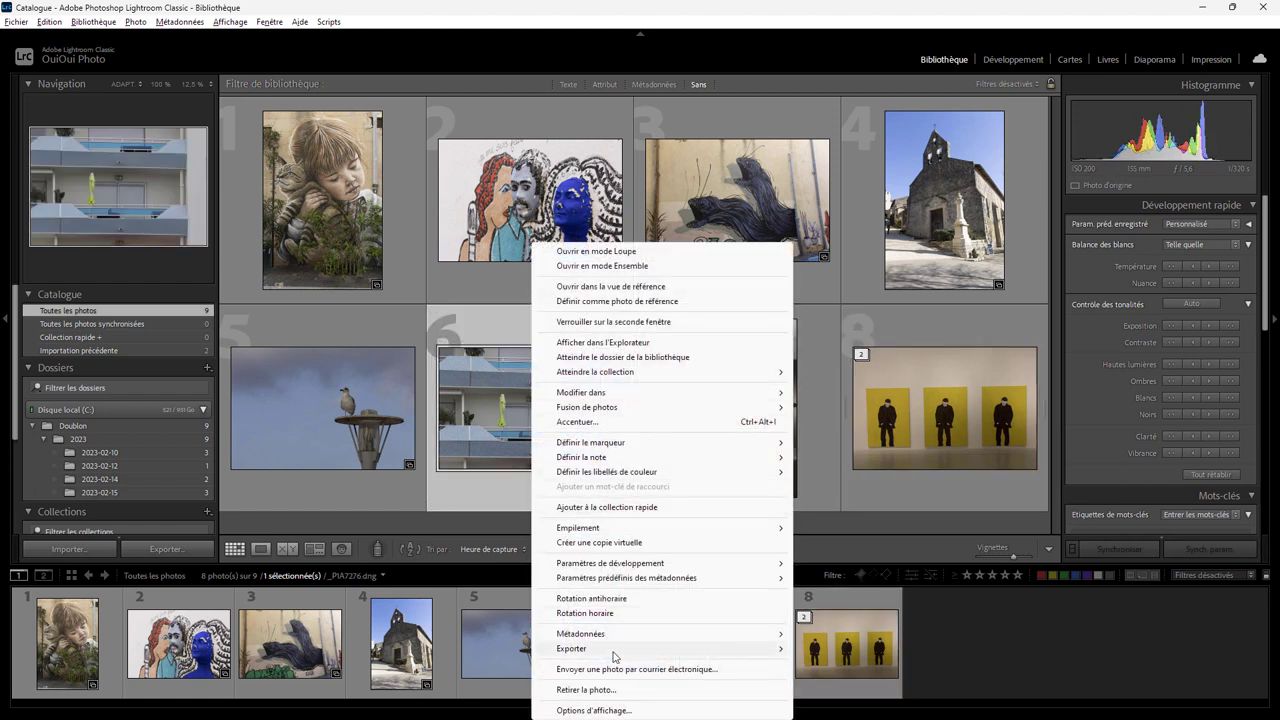
pyautogui.moveTo(600, 648)
pyautogui.click(855, 16)
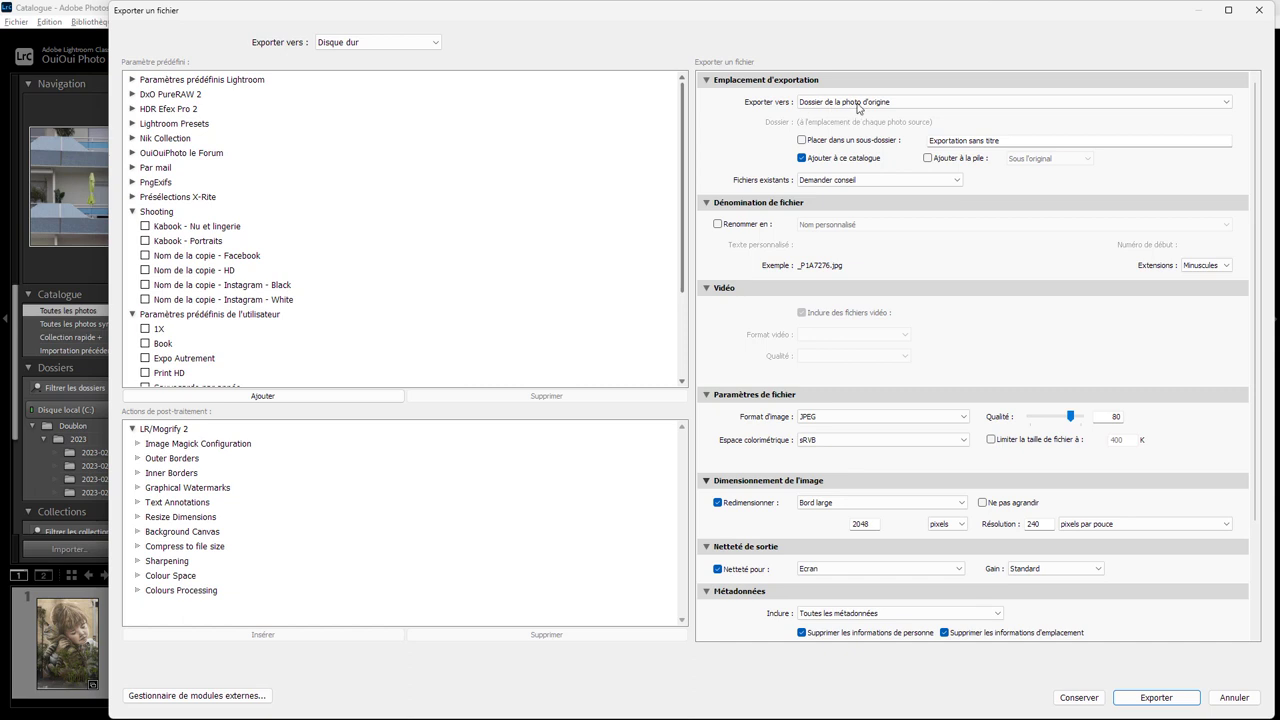
# Export it as a JPEG to Dossier de la photo d'origine, with Ajouter à ce catalogue on
pyautogui.click(901, 105)
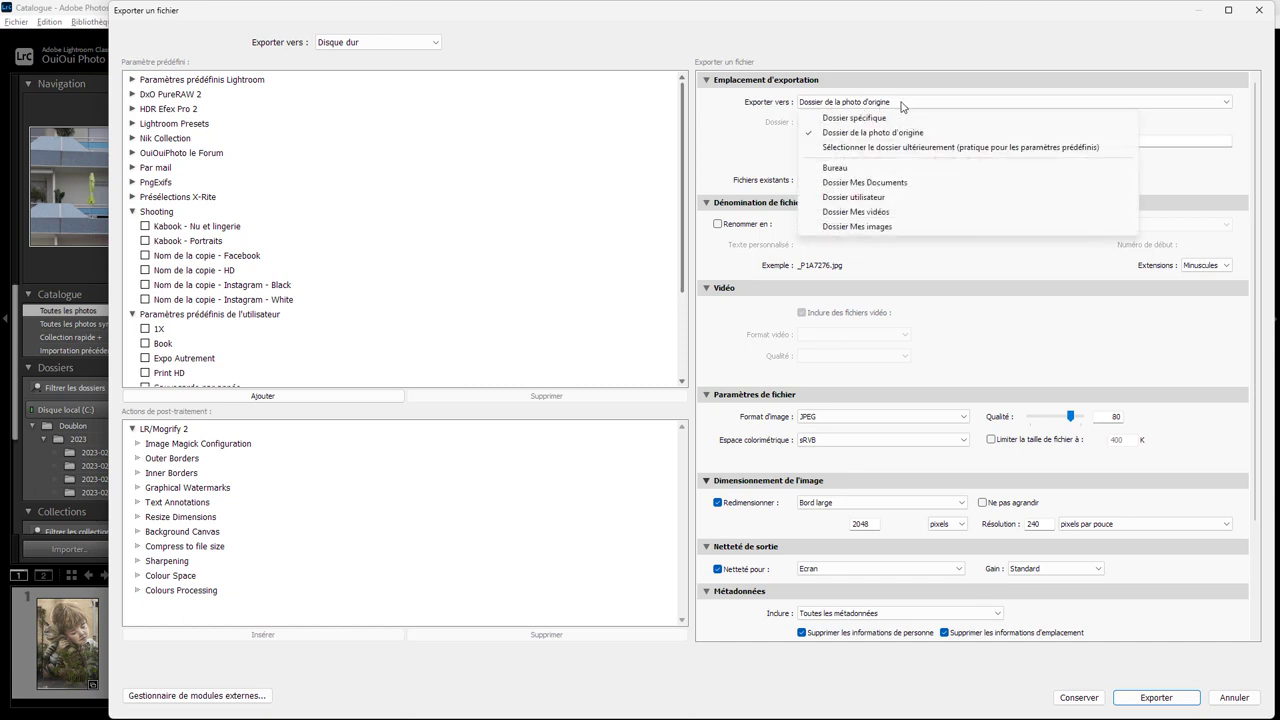
pyautogui.click(897, 133)
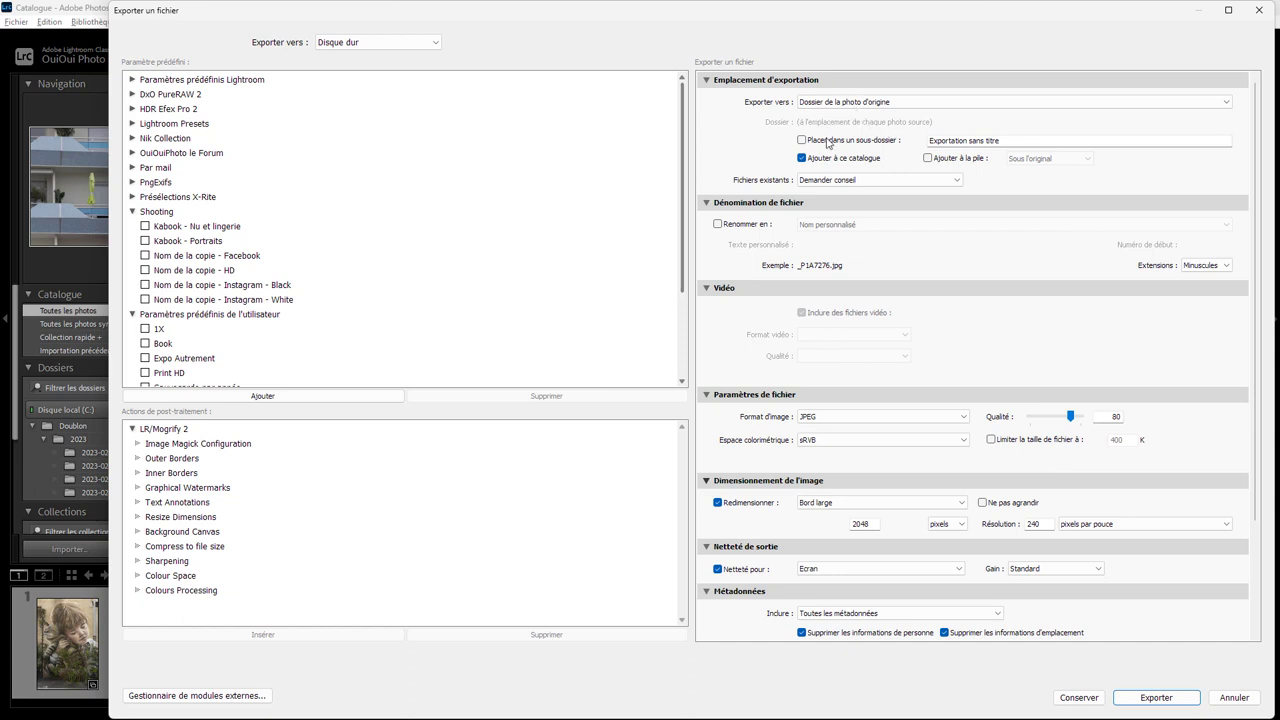
pyautogui.click(802, 158)
pyautogui.click(802, 159)
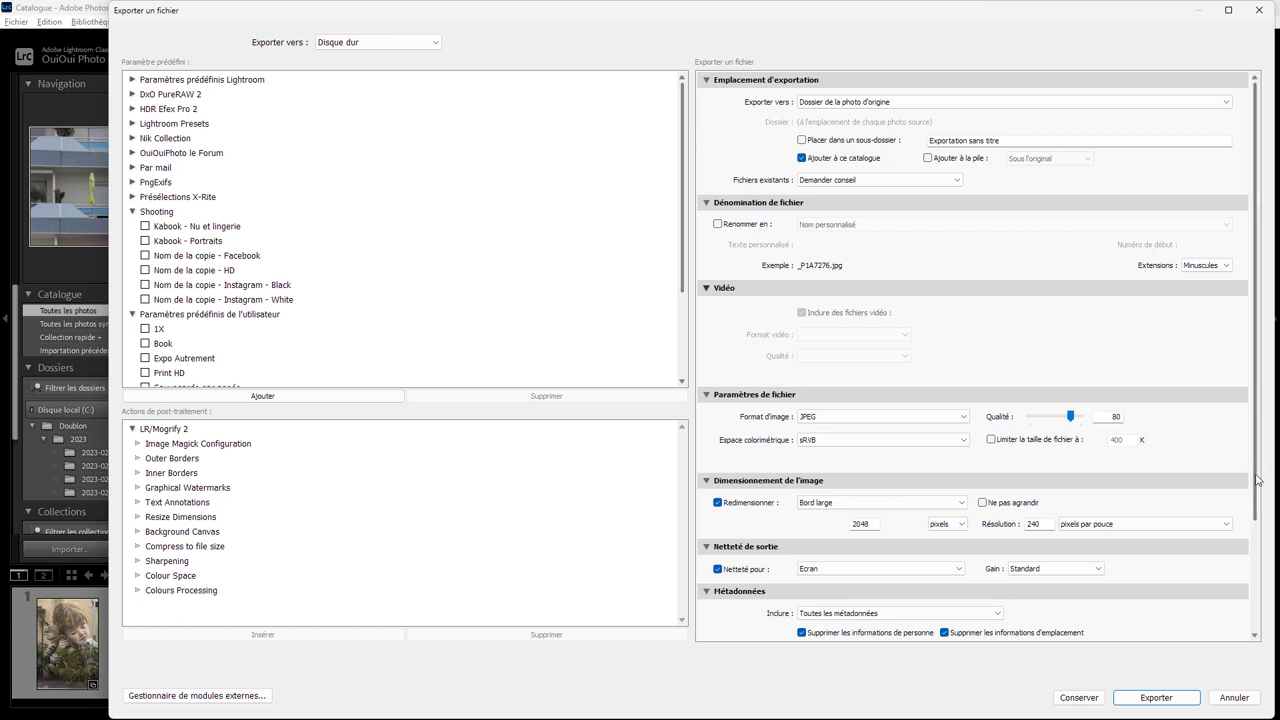
pyautogui.moveTo(1257, 481); pyautogui.dragTo(1260, 612)
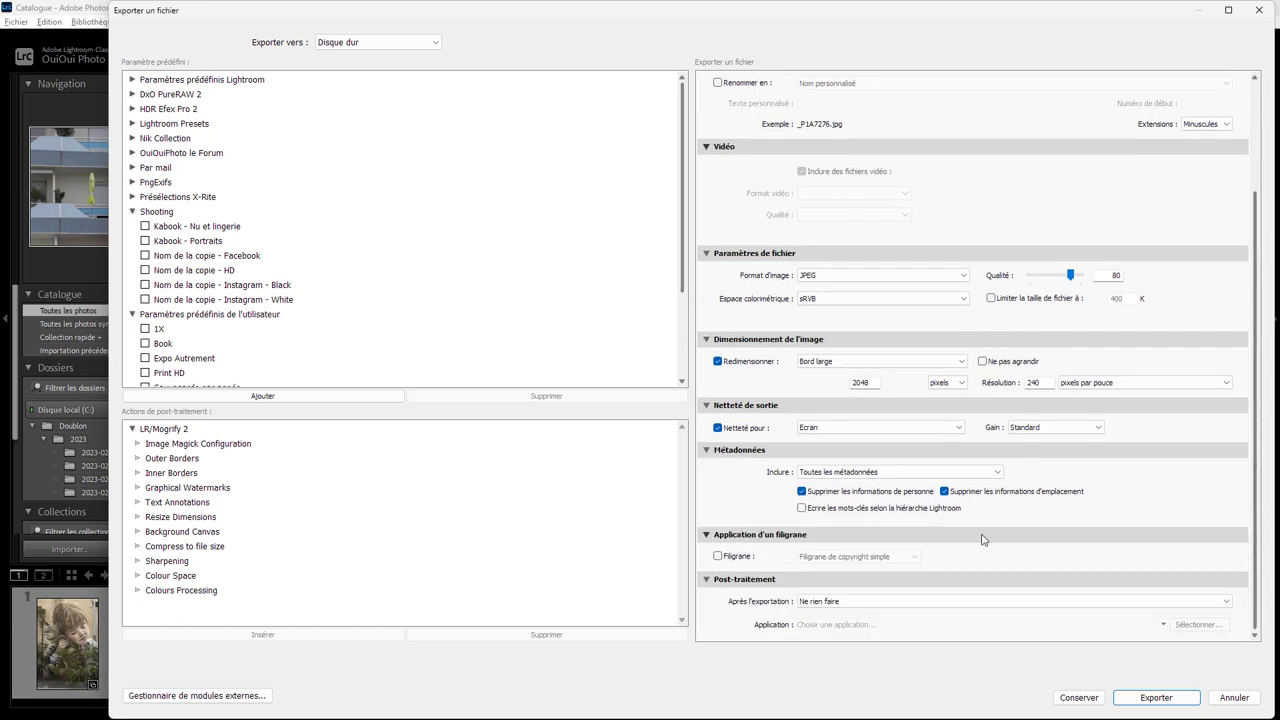
pyautogui.moveTo(1257, 499); pyautogui.dragTo(1265, 375)
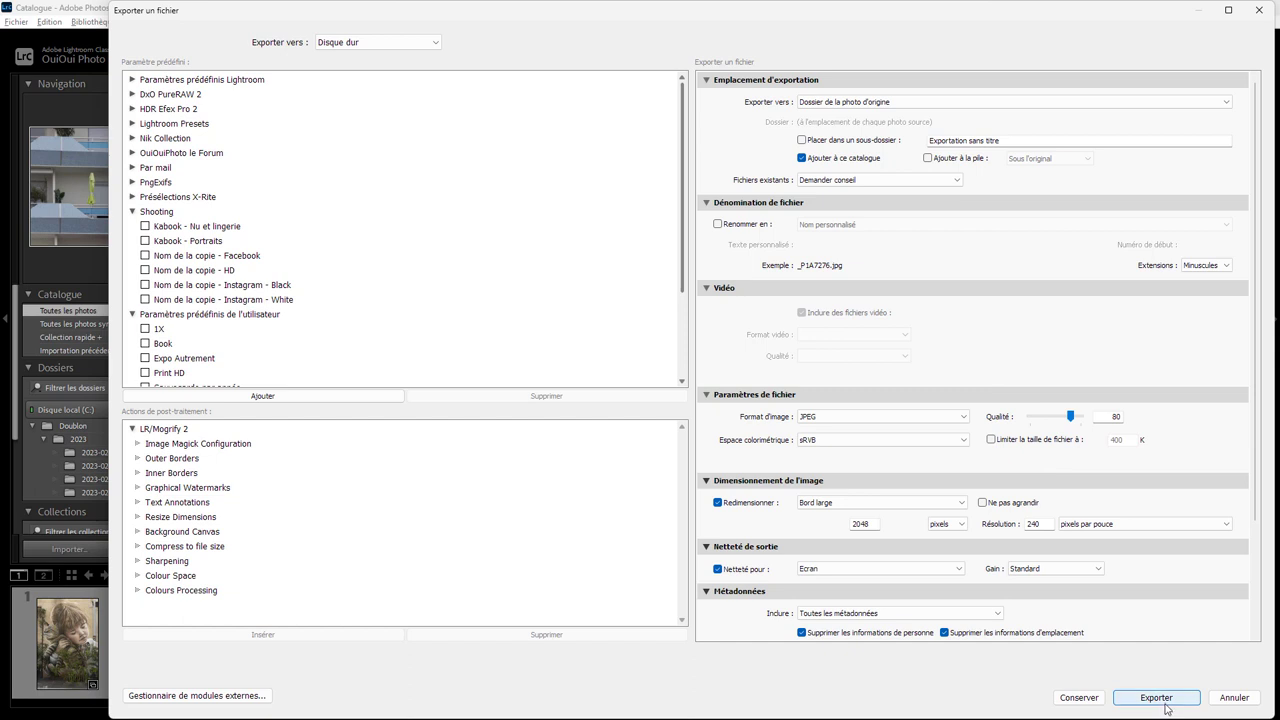
pyautogui.click(1166, 701)
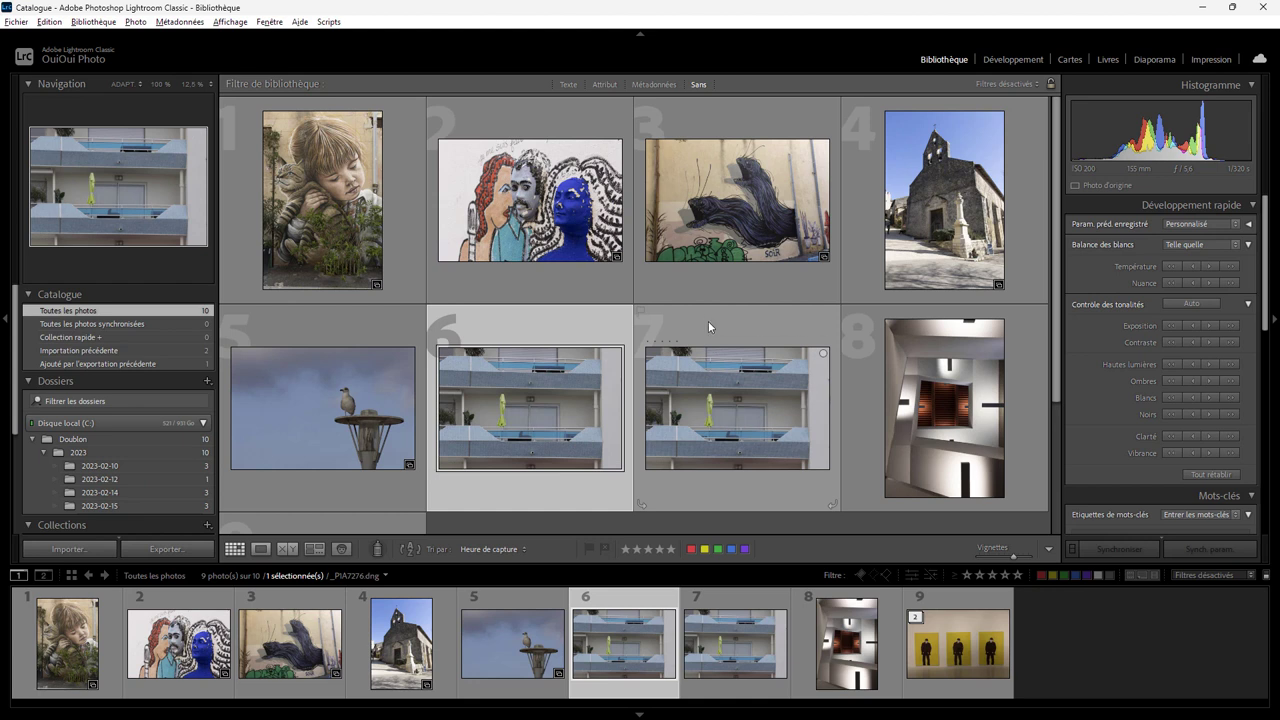
# Check the exported balcony JPEG (photo 7), then reselect the original balcony photo 6
pyautogui.click(709, 325)
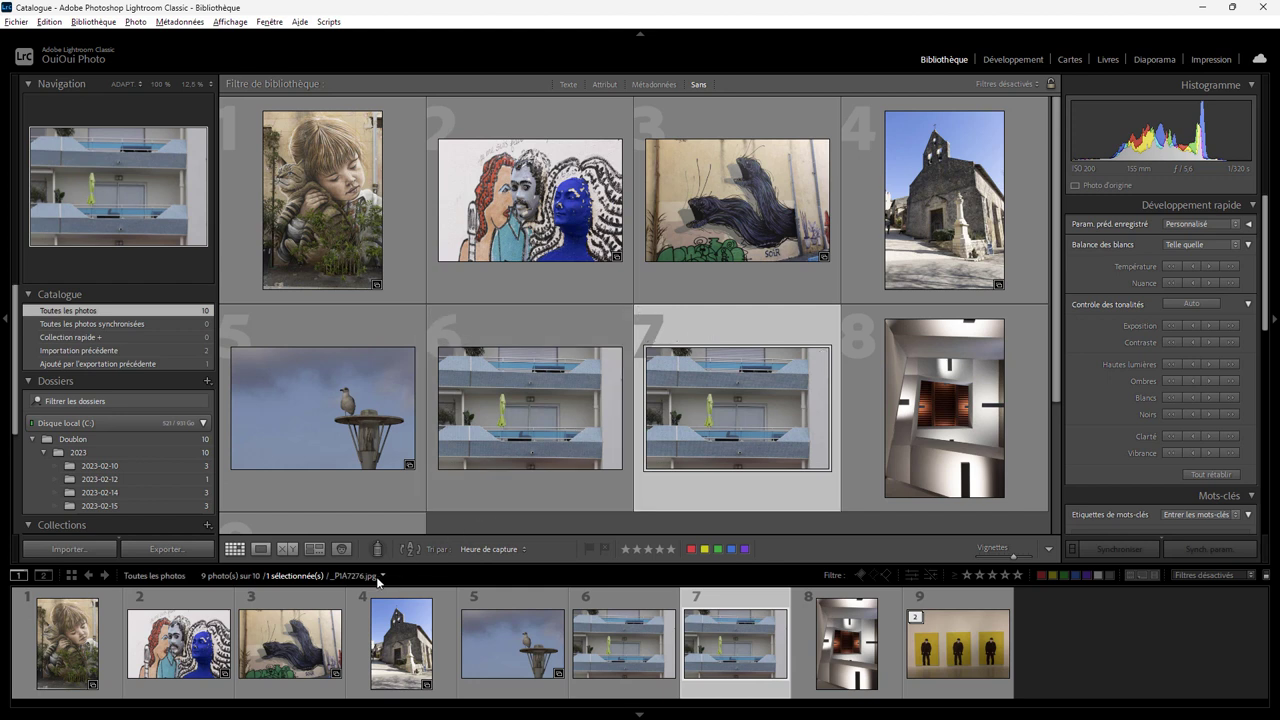
pyautogui.click(500, 338)
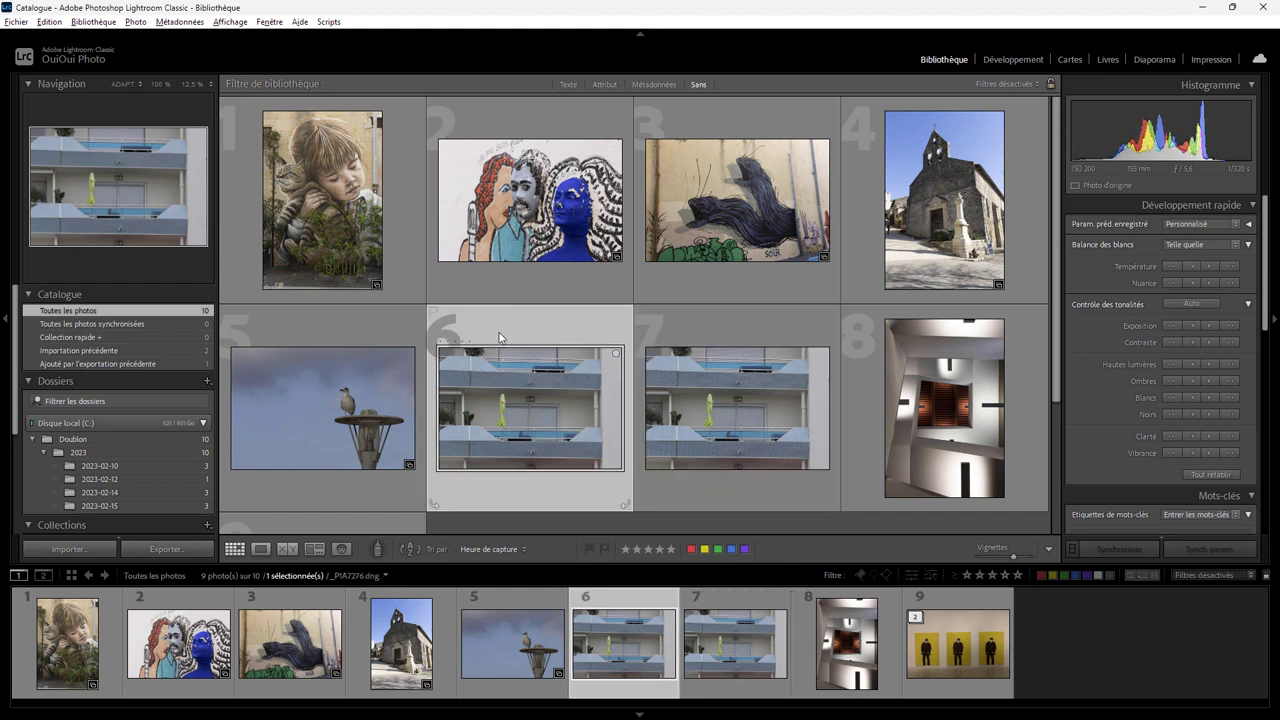
pyautogui.moveTo(736, 420)
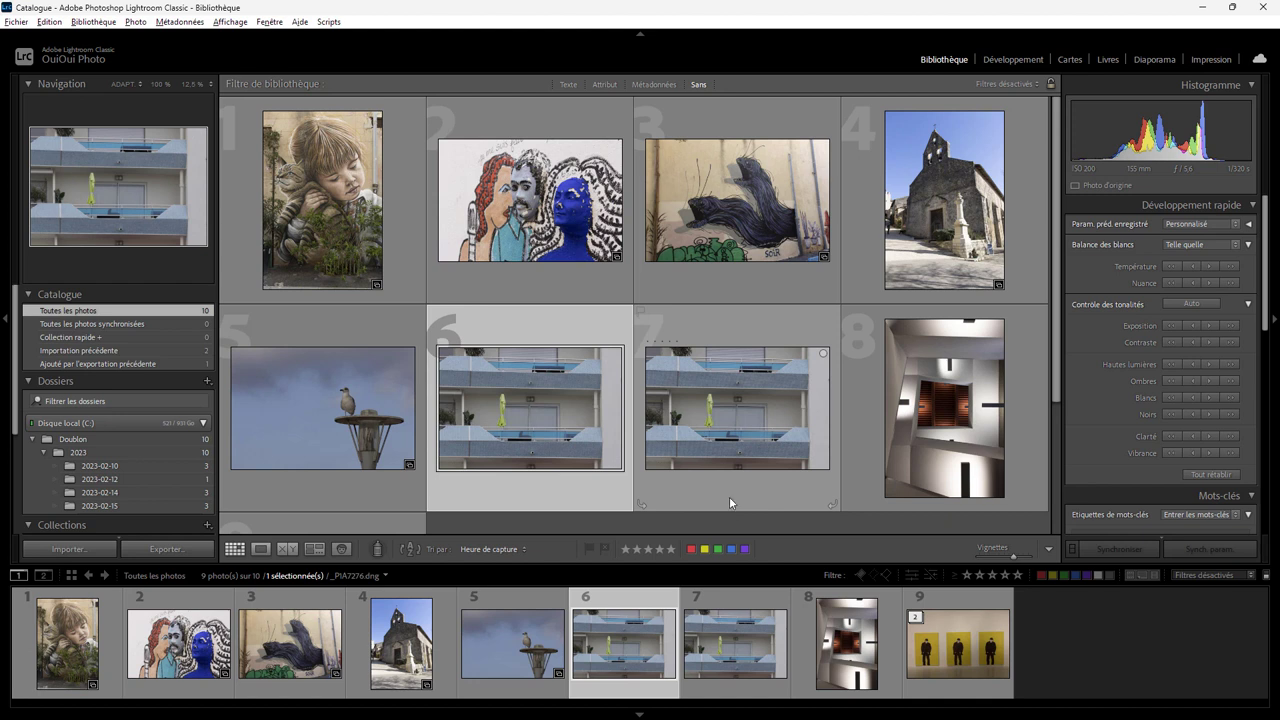
# Reopen the Export settings for the balcony photo from its context menu
pyautogui.rightClick(553, 338)
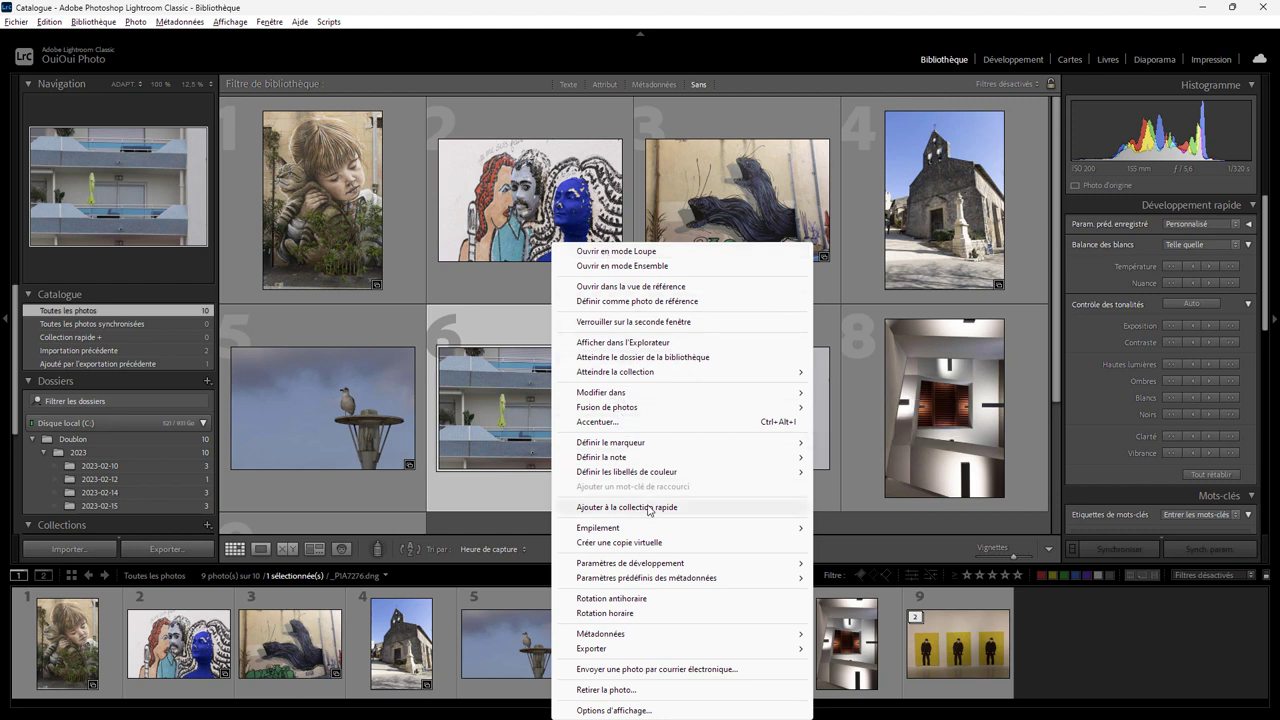
pyautogui.moveTo(680, 648)
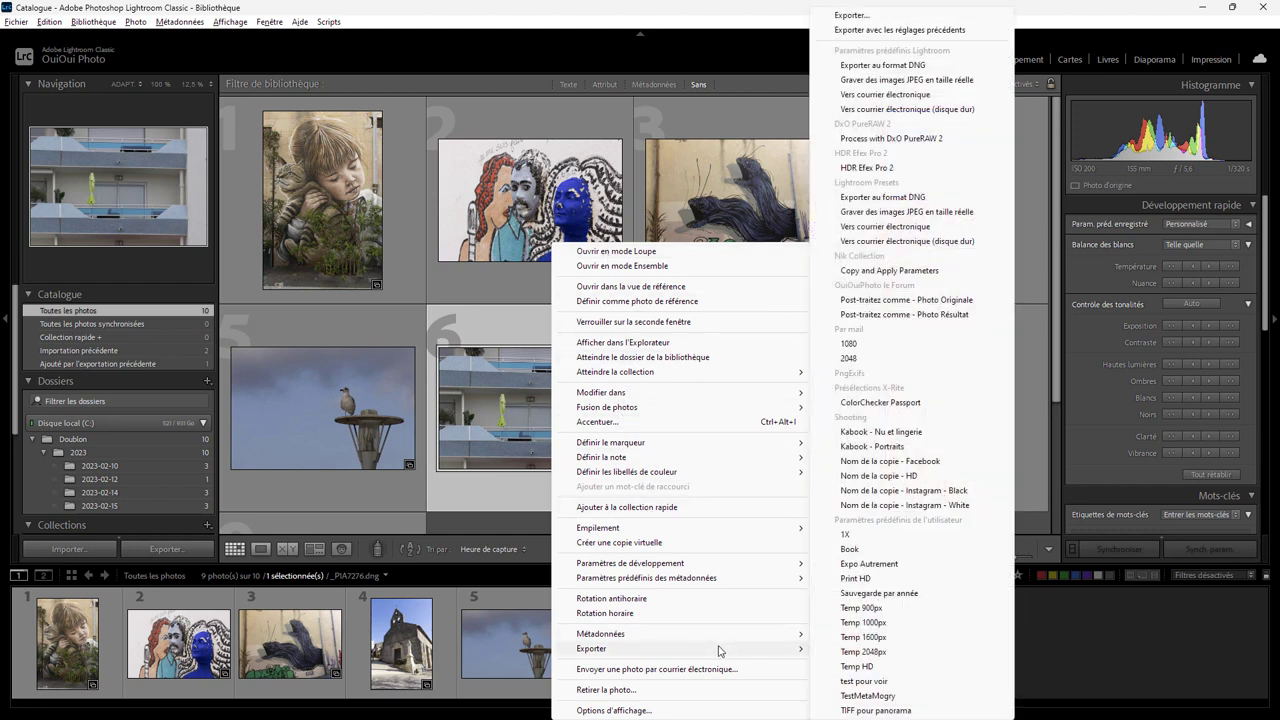
pyautogui.click(877, 17)
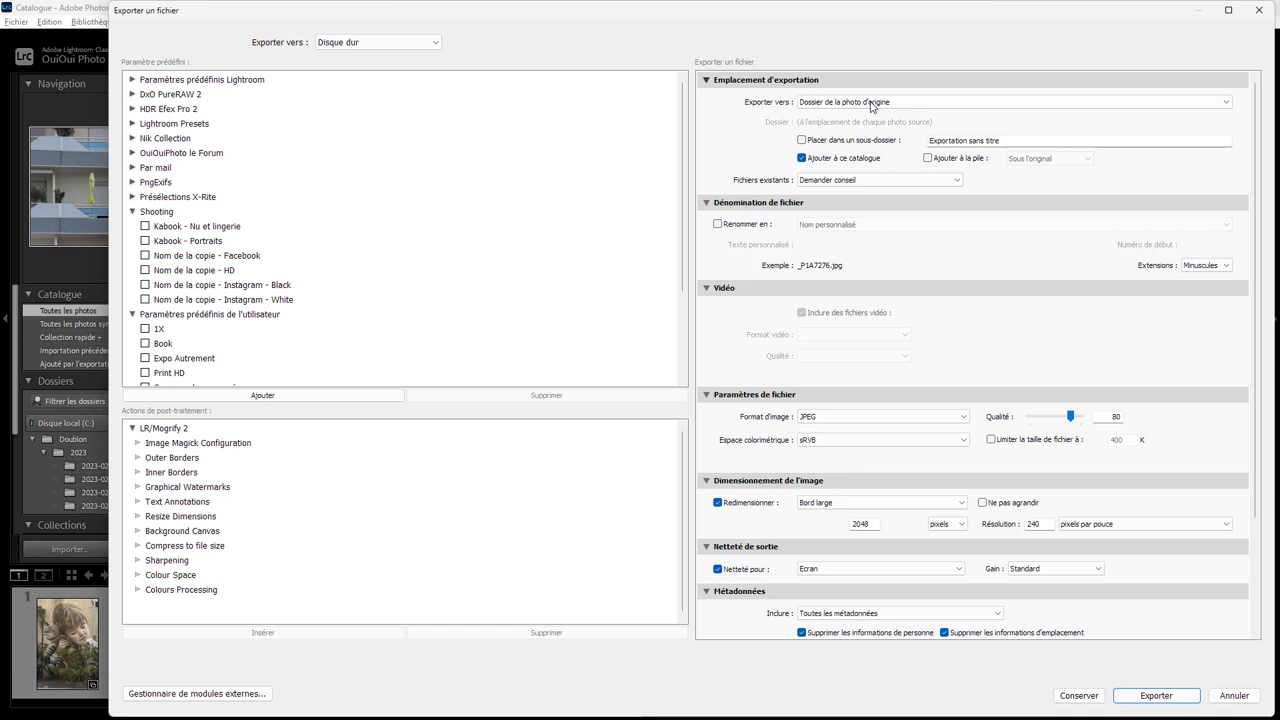
pyautogui.click(818, 161)
pyautogui.click(818, 161)
pyautogui.click(820, 160)
pyautogui.click(824, 160)
# Cancel the export and reveal the child mural file _P1A7099.dng in File Explorer
pyautogui.click(1233, 698)
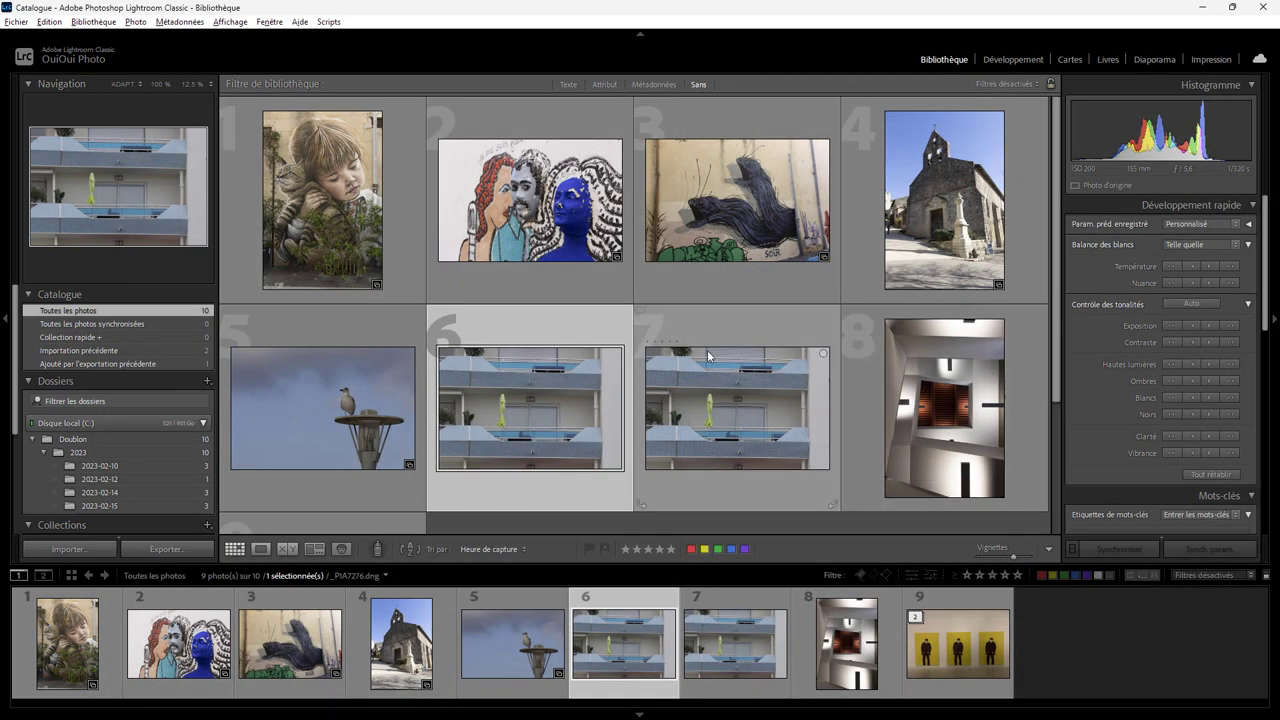
pyautogui.moveTo(708, 355)
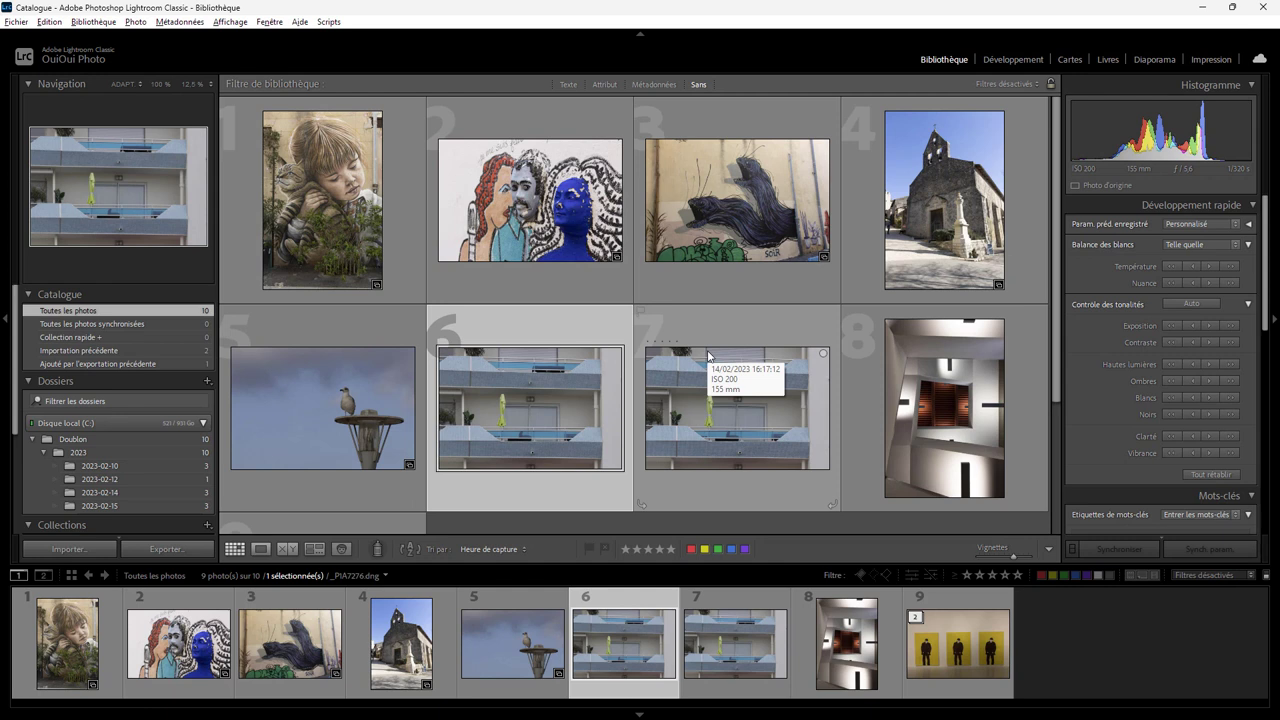
pyautogui.click(408, 228)
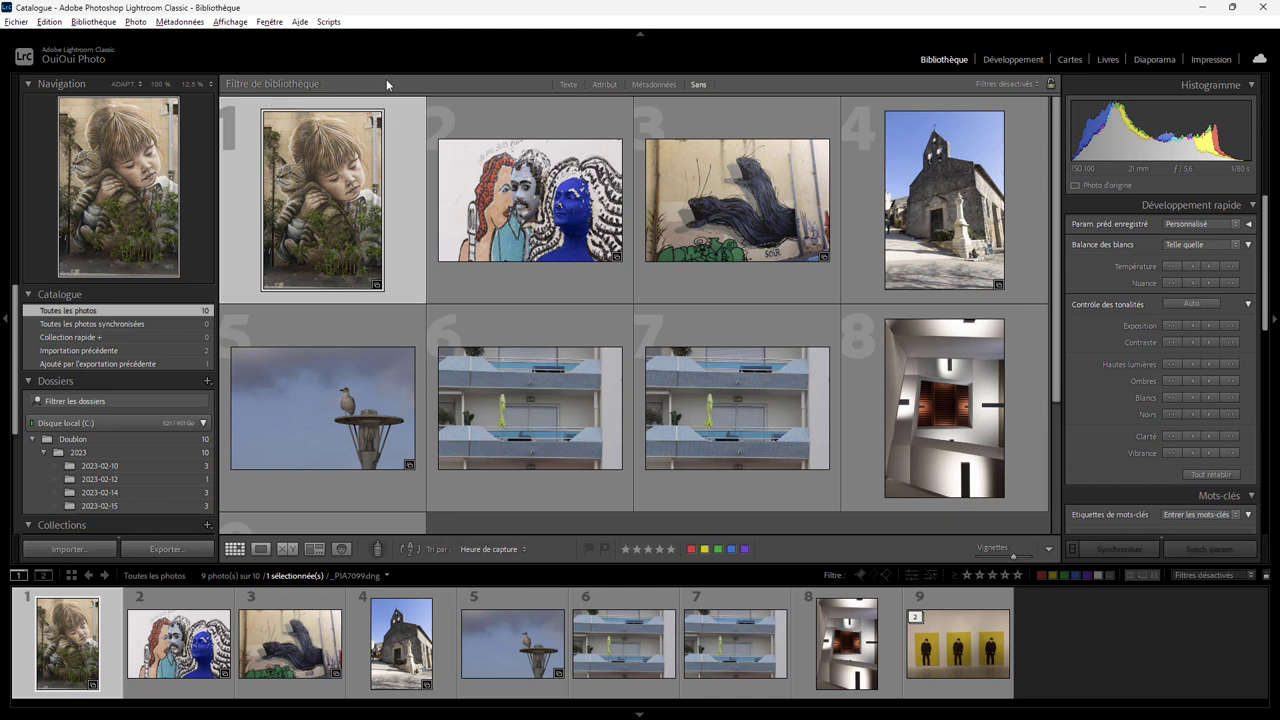
pyautogui.hotkey('ctrl', 'r')
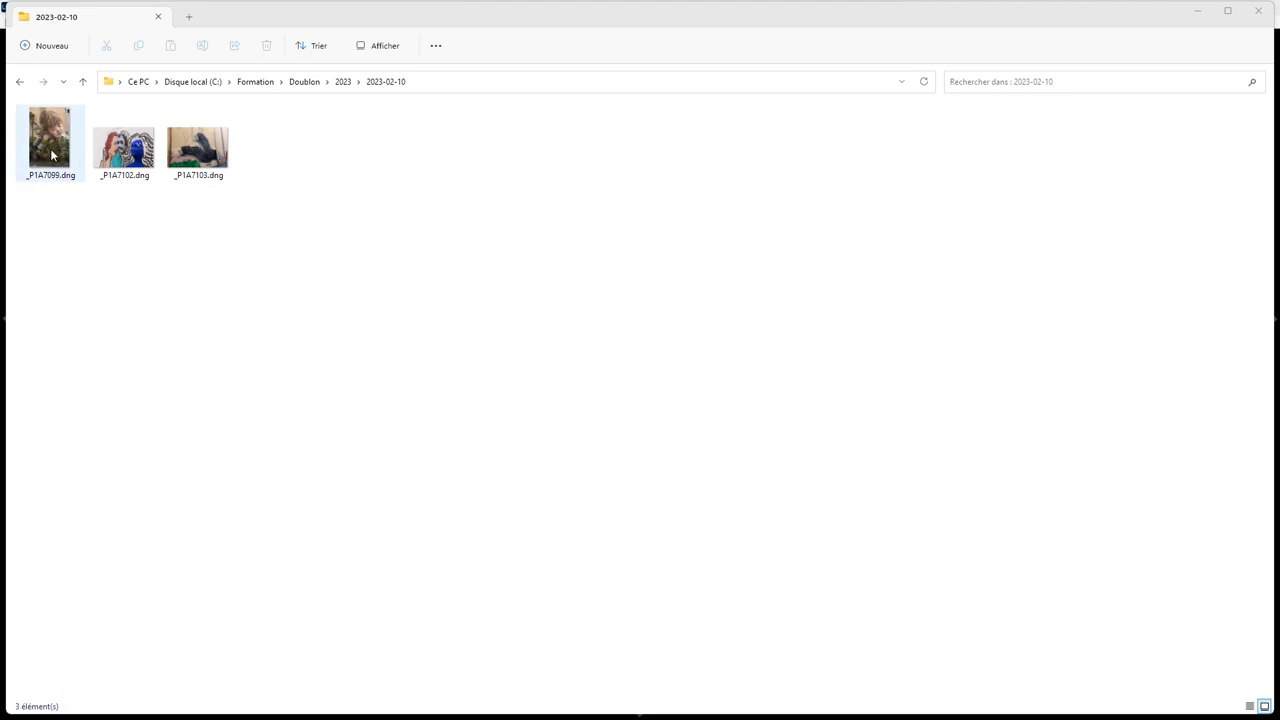
# Rename _P1A7099.dng to 'Petite Fille.dng' in File Explorer
pyautogui.rightClick(52, 154)
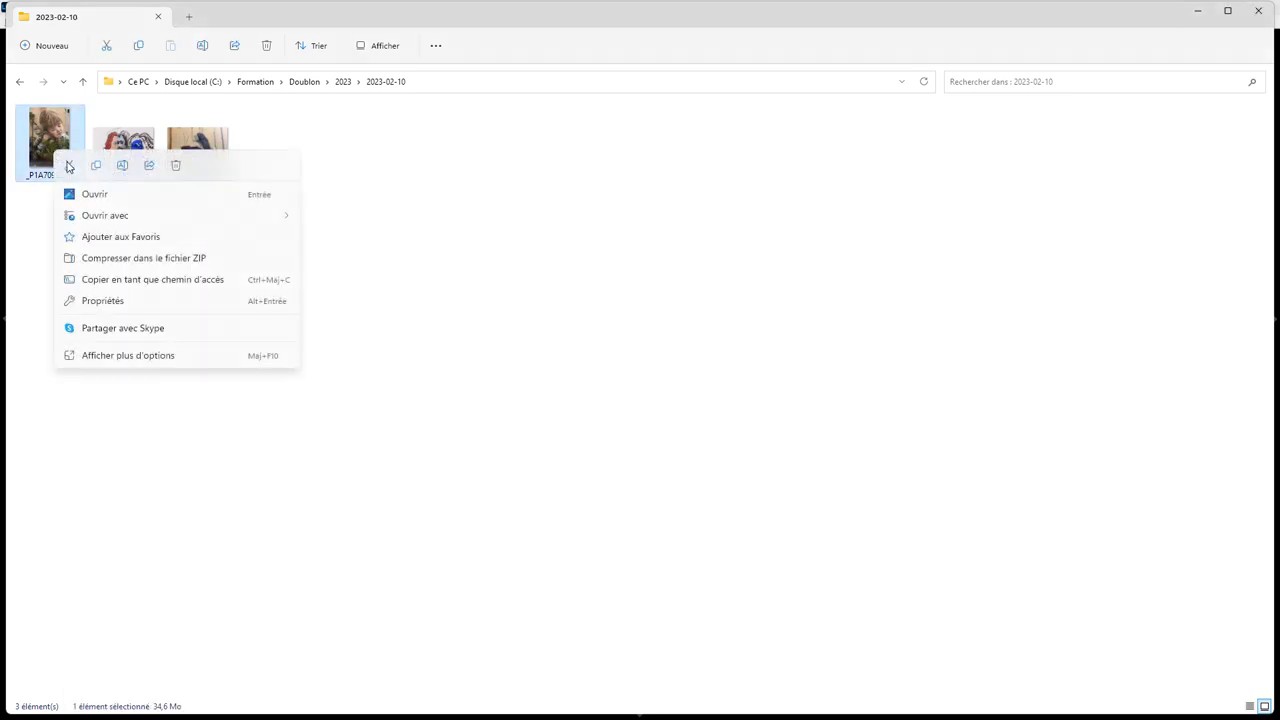
pyautogui.moveTo(105, 215)
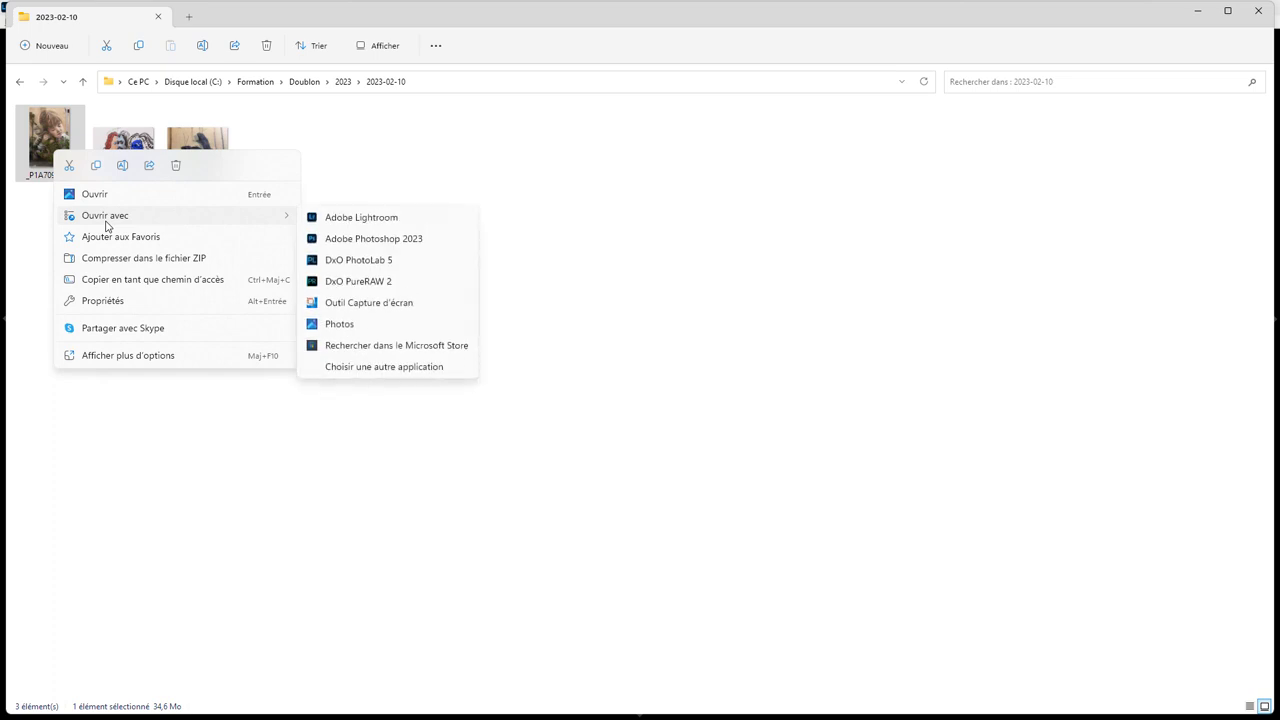
pyautogui.click(38, 180)
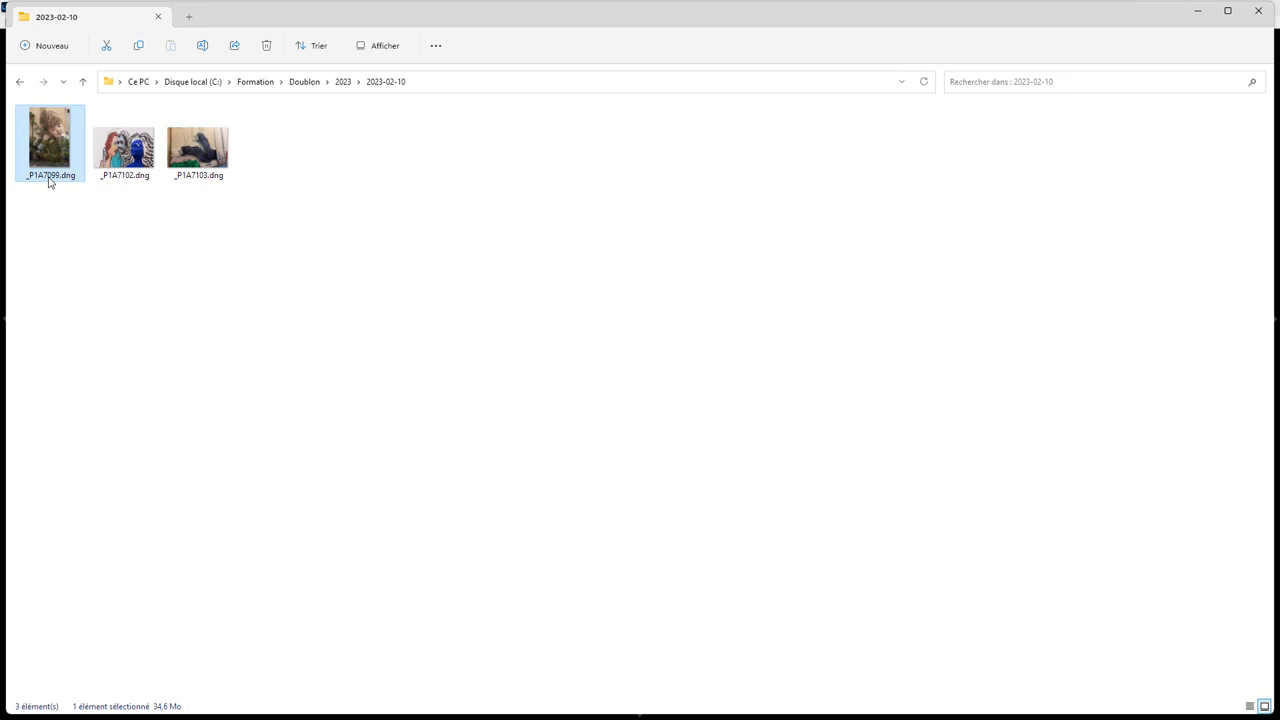
pyautogui.press('F2')
pyautogui.write('Petite Fille')
pyautogui.press('Return')
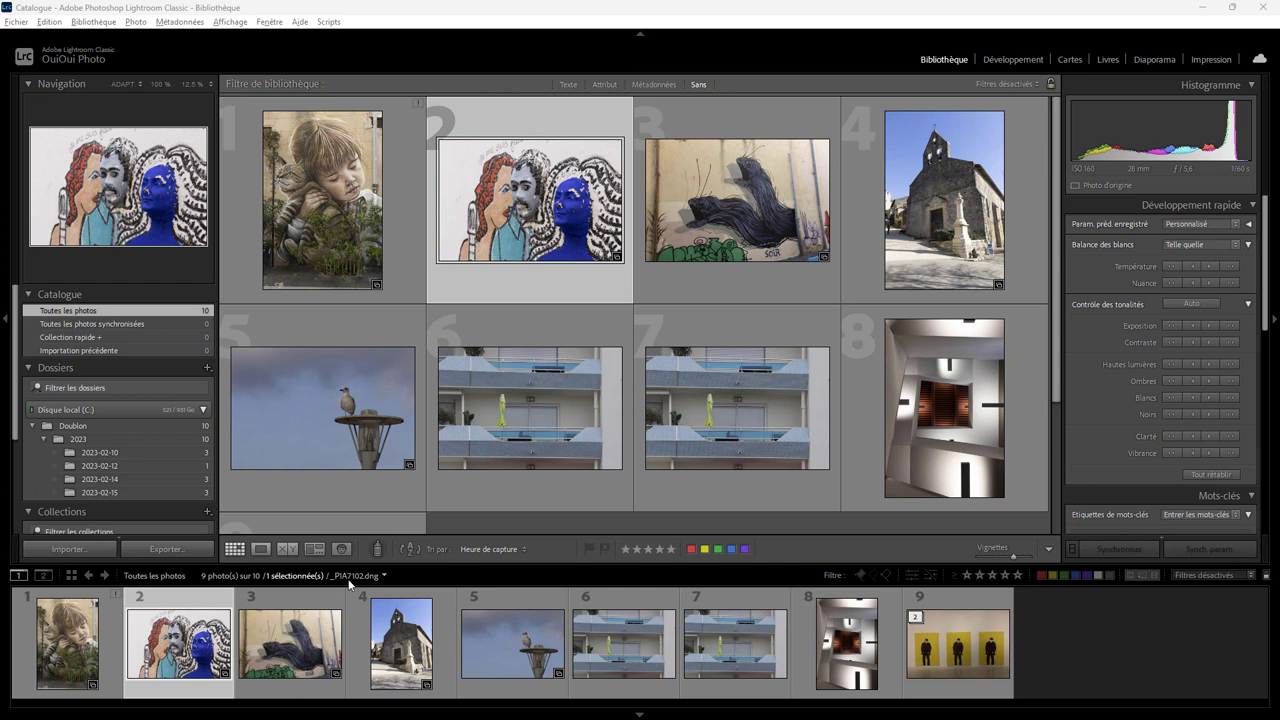
pyautogui.moveTo(322, 408)
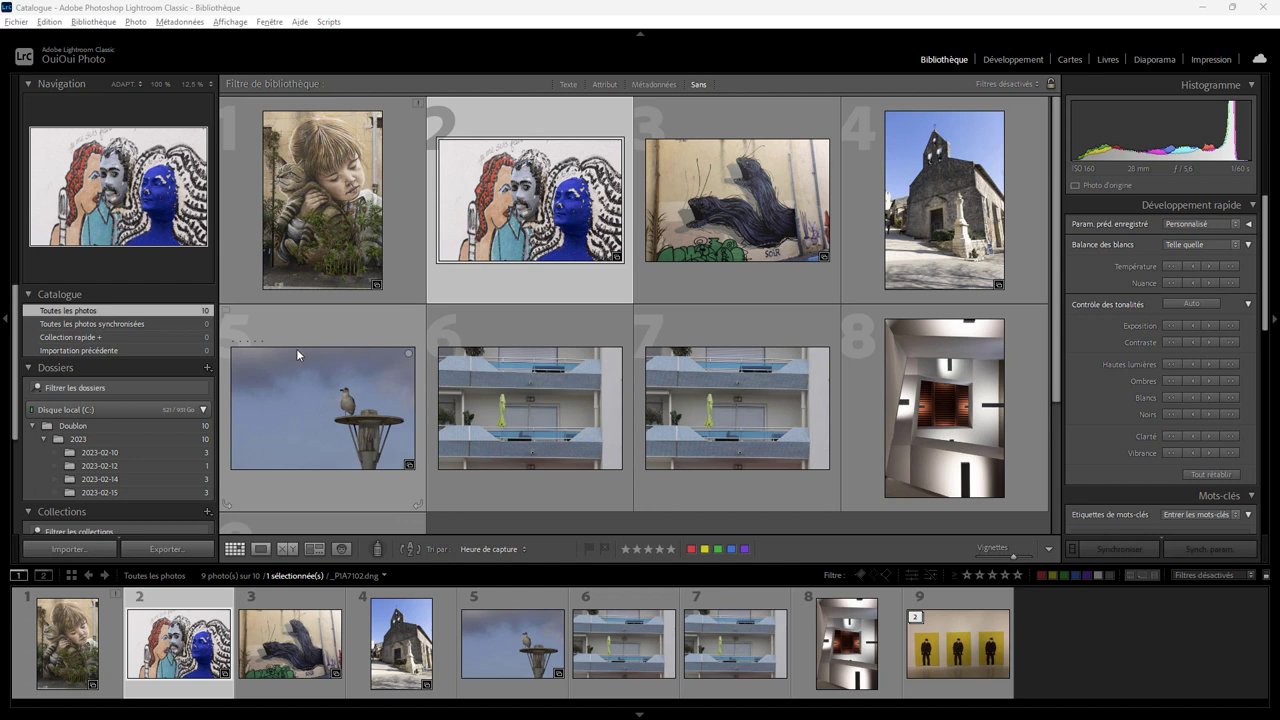
# Synchronise the 2023-02-10 folder to import Petite Fille.dng, then view the whole 2023 folder
pyautogui.click(165, 451)
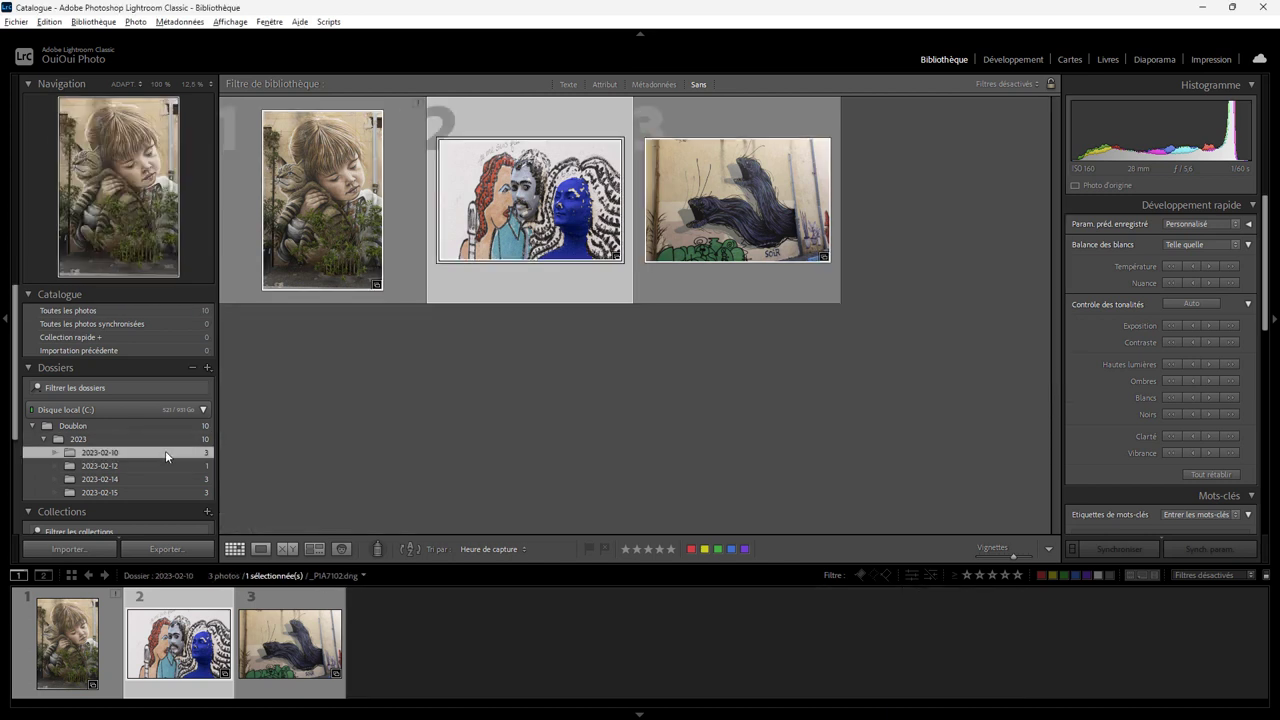
pyautogui.rightClick(165, 452)
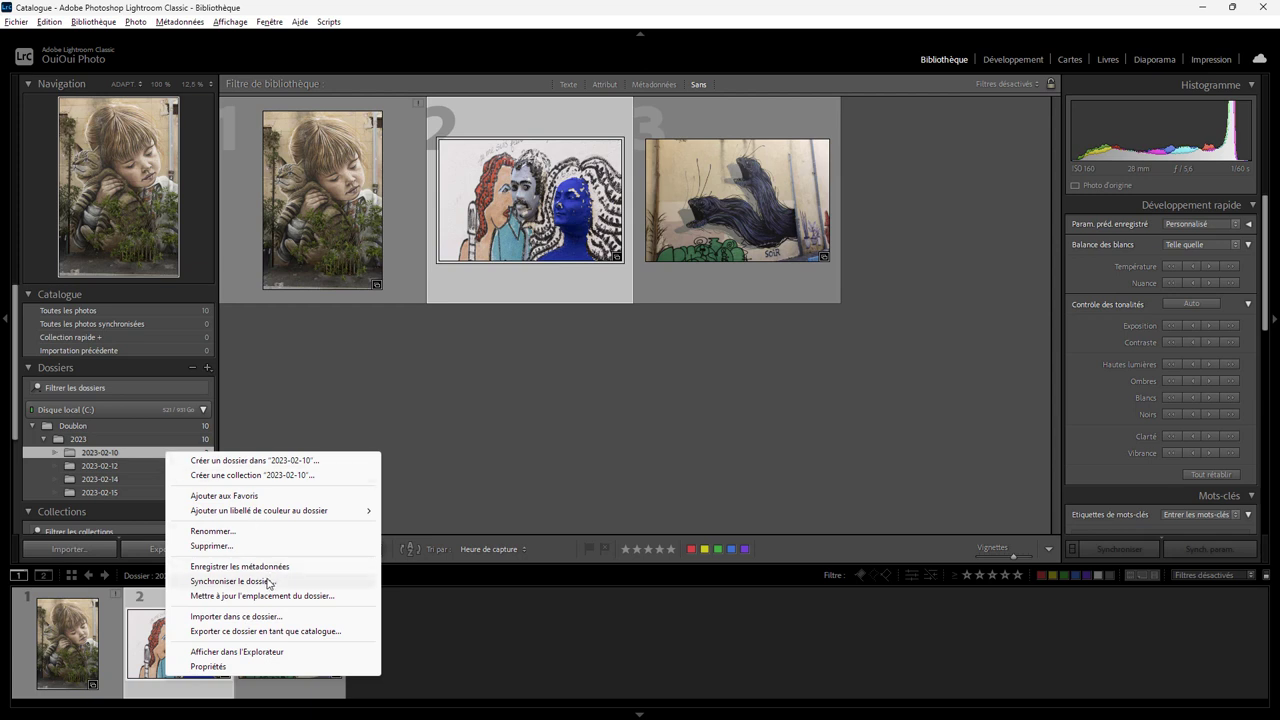
pyautogui.click(268, 581)
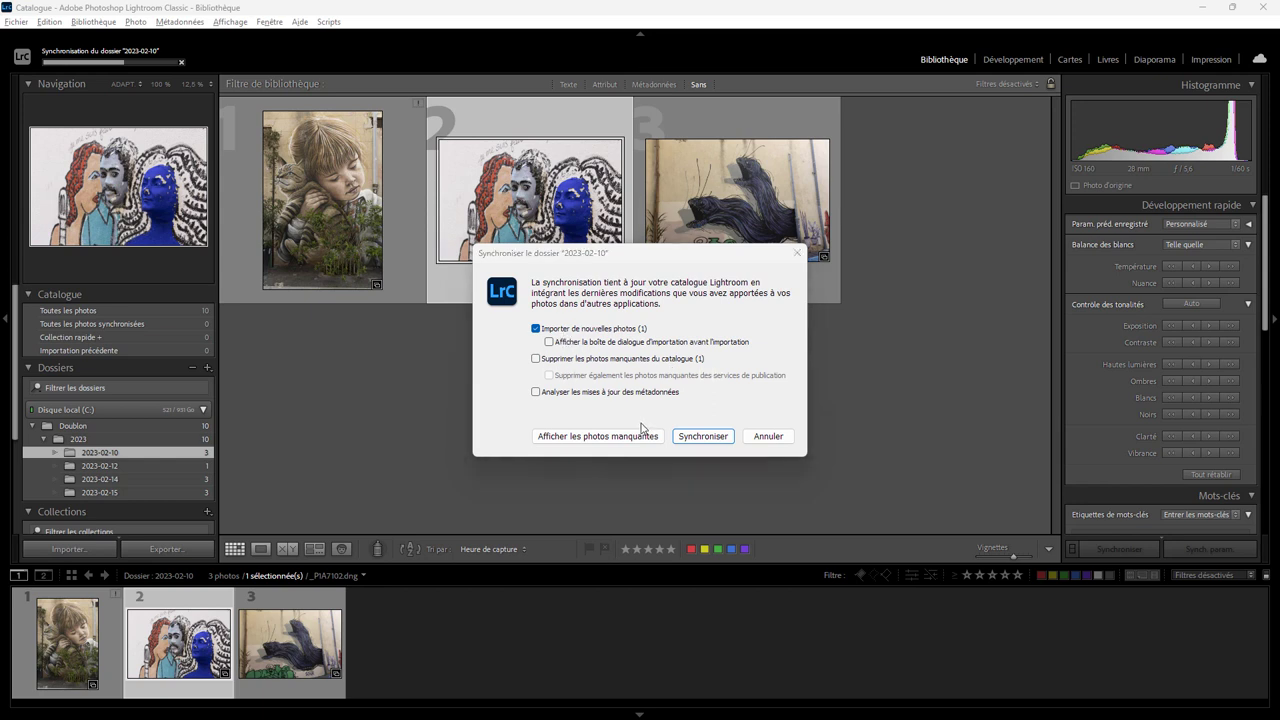
pyautogui.click(712, 436)
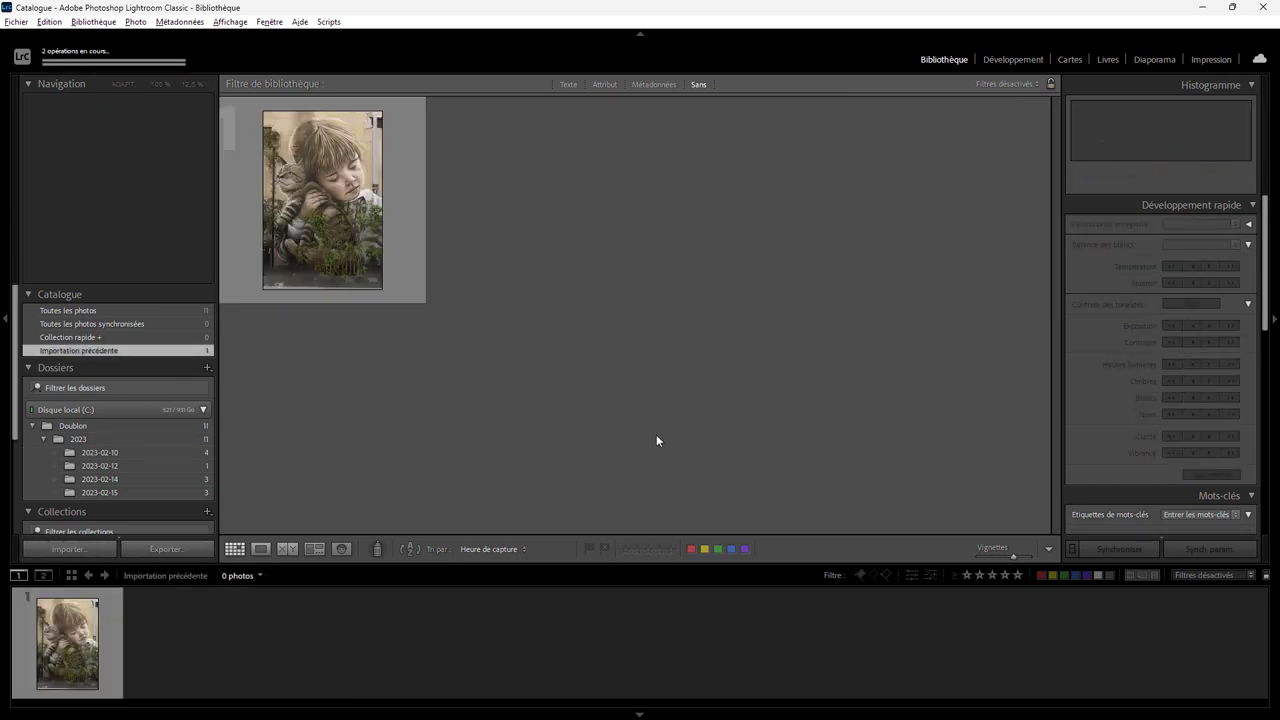
pyautogui.click(111, 440)
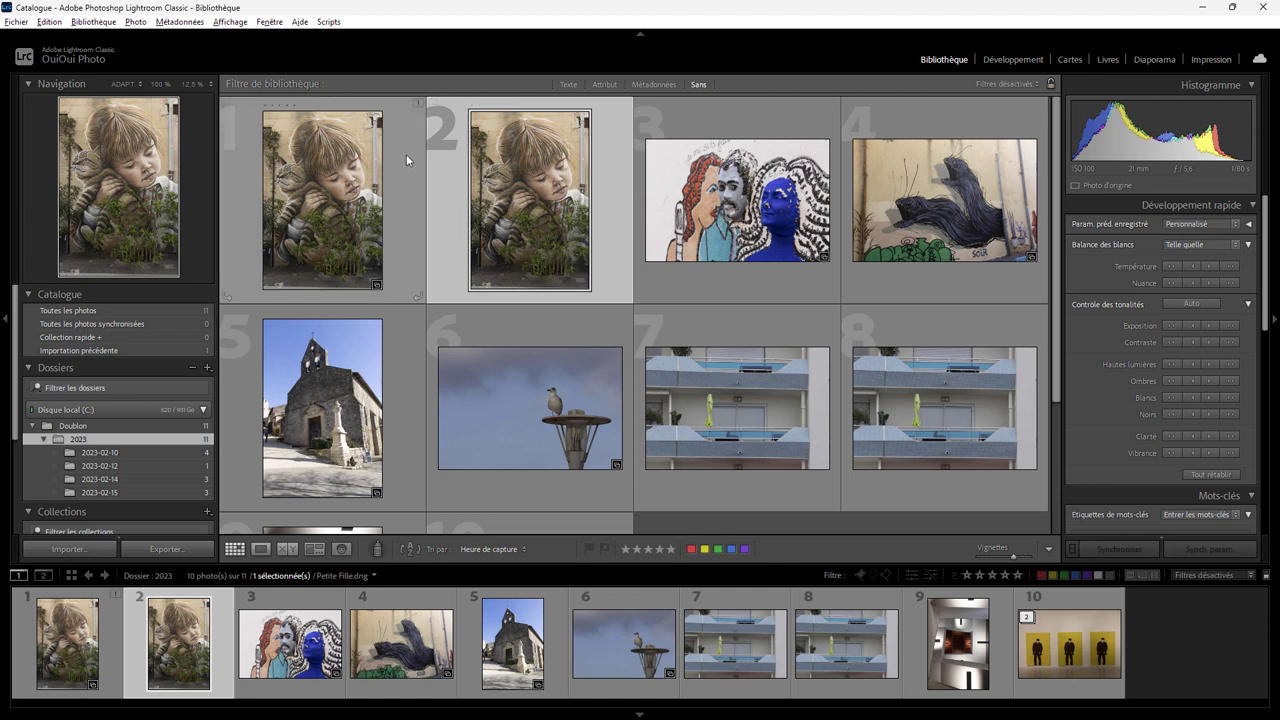
pyautogui.moveTo(418, 104)
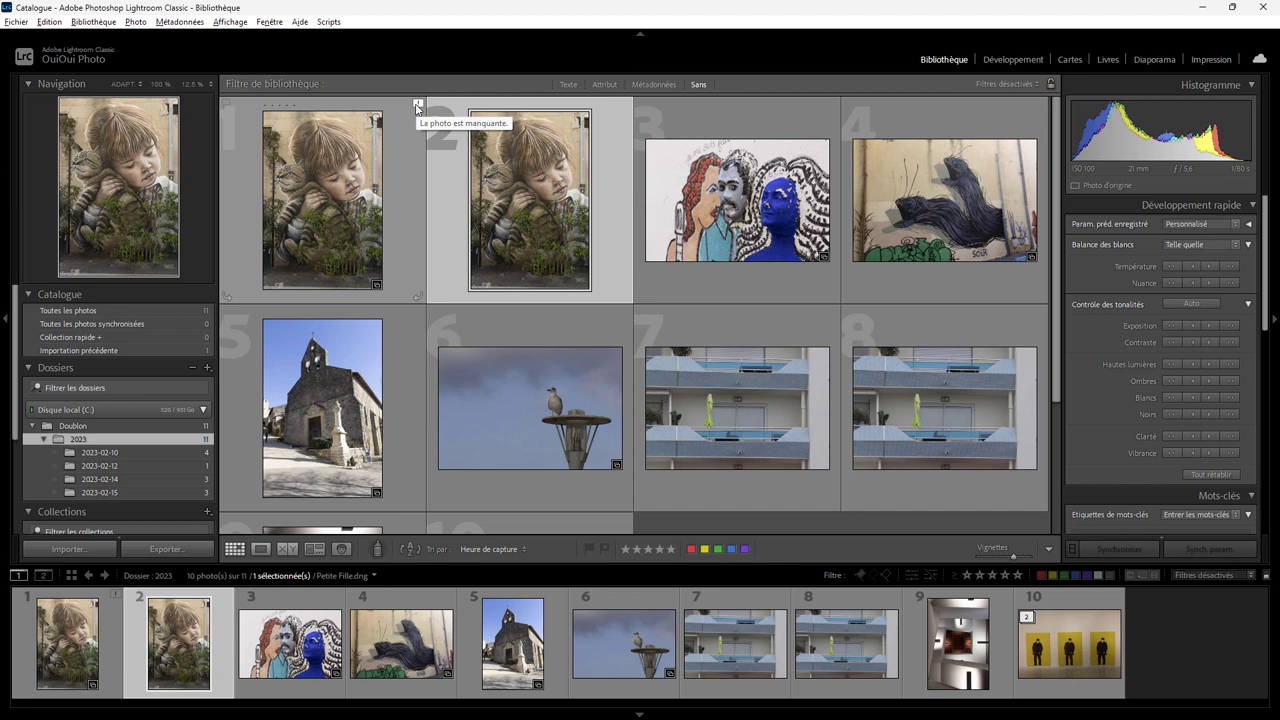
pyautogui.click(417, 106)
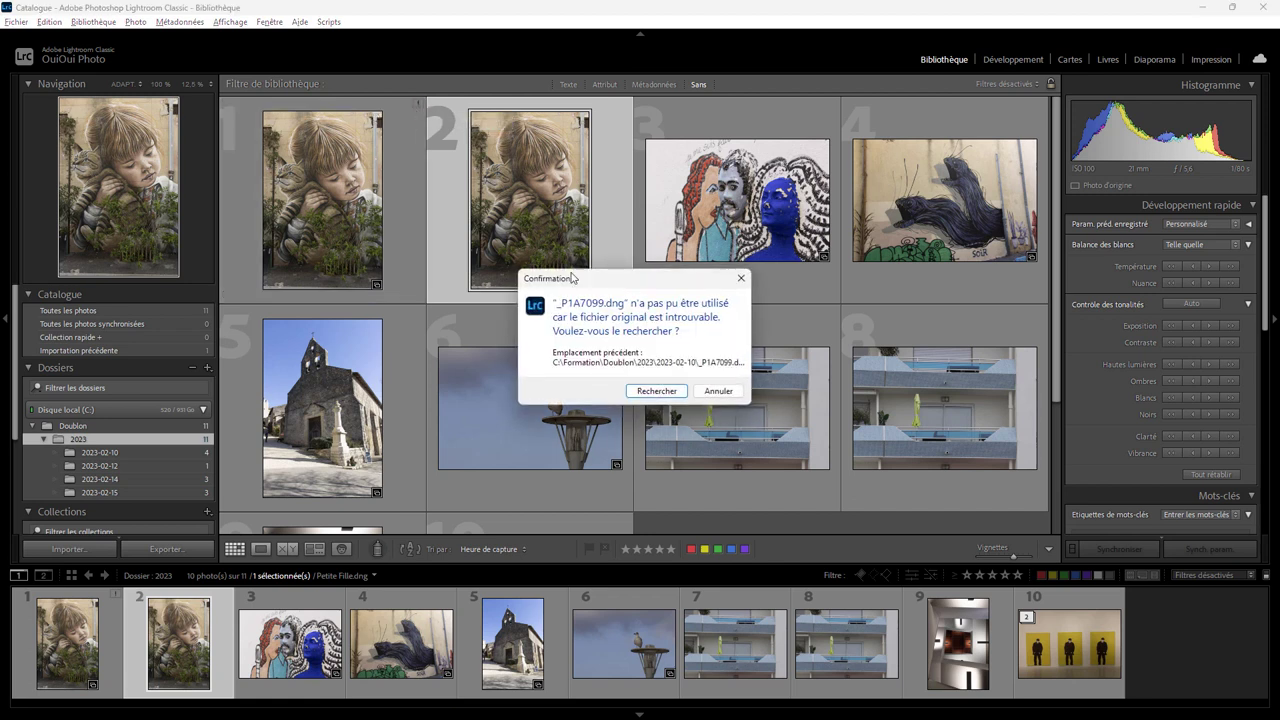
pyautogui.click(660, 392)
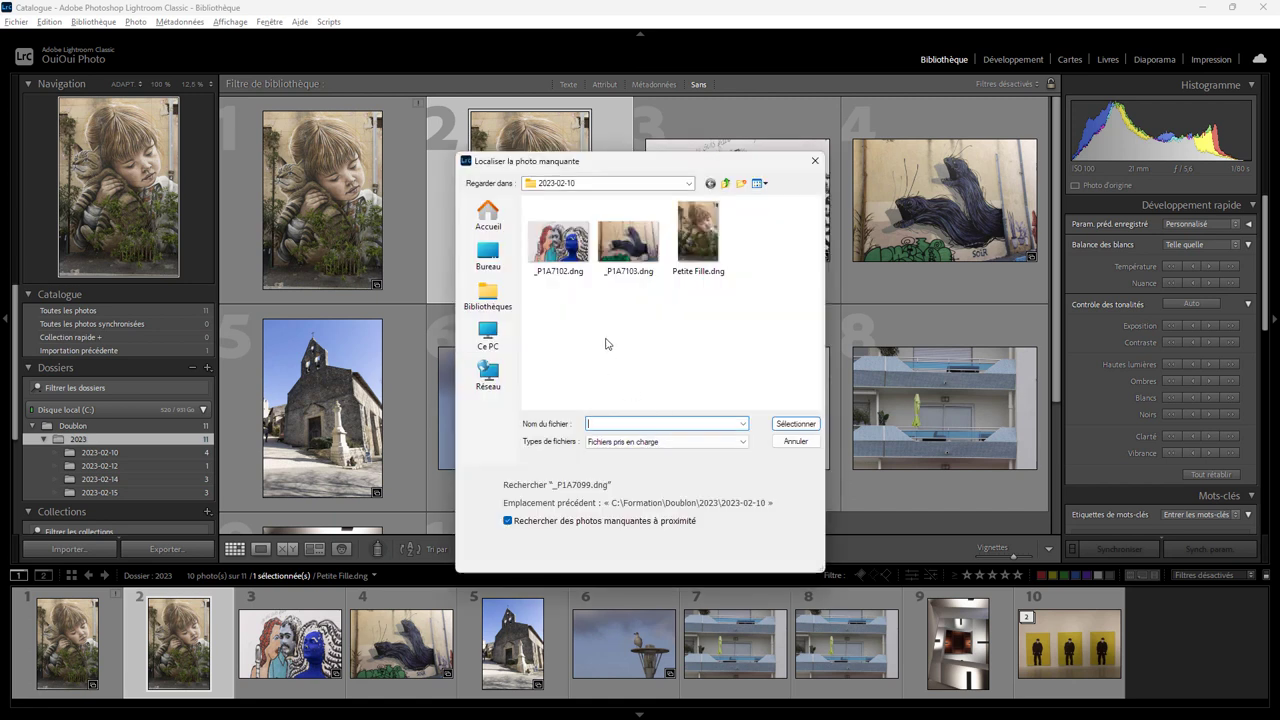
pyautogui.click(703, 250)
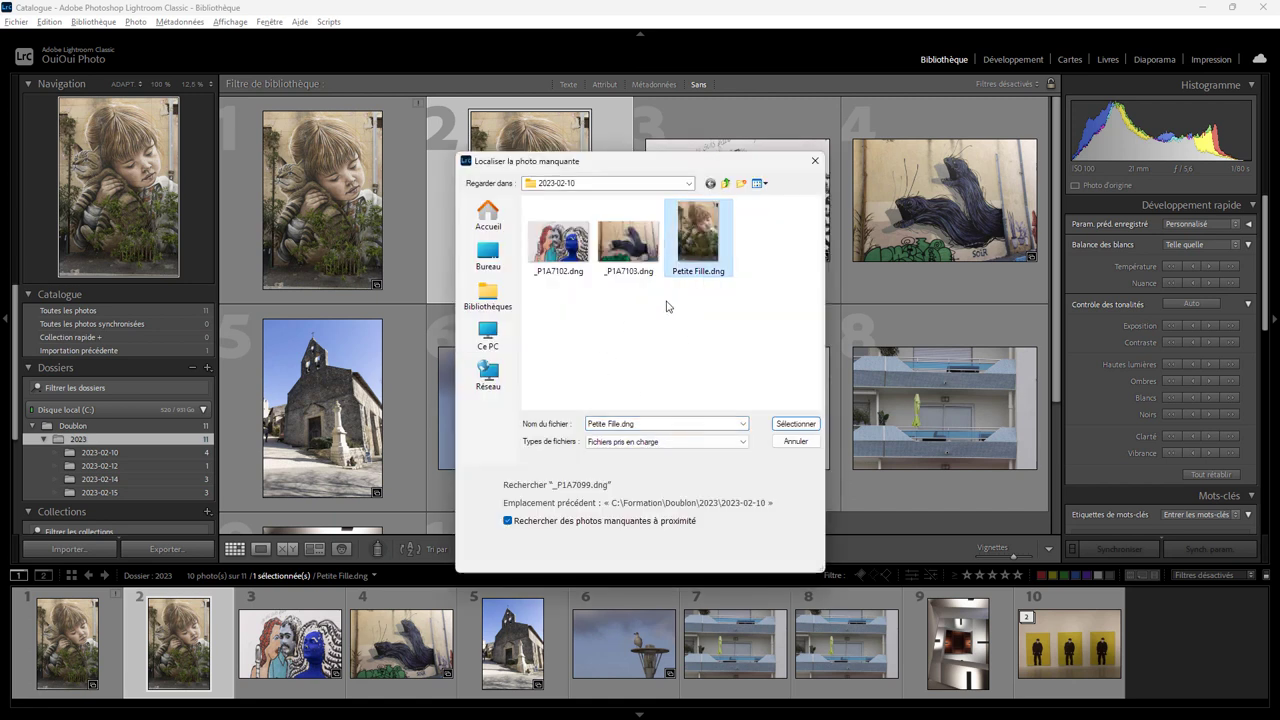
pyautogui.click(780, 425)
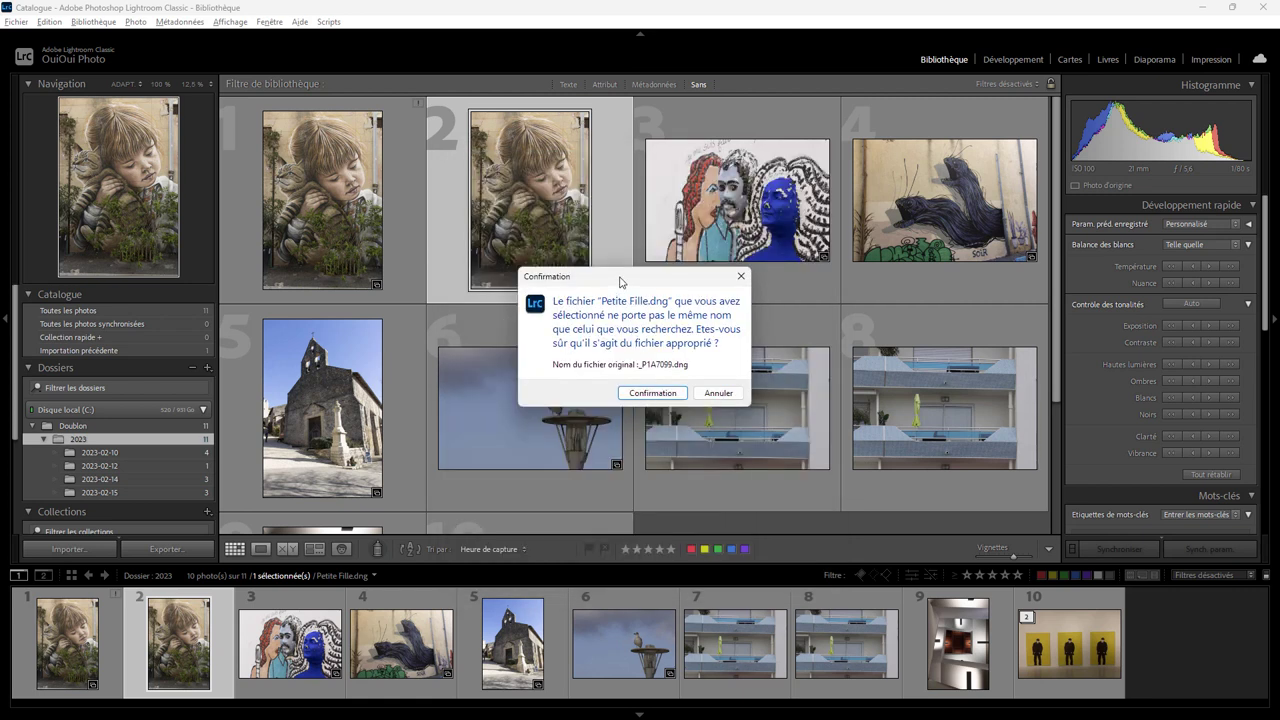
pyautogui.moveTo(620, 283); pyautogui.dragTo(621, 224)
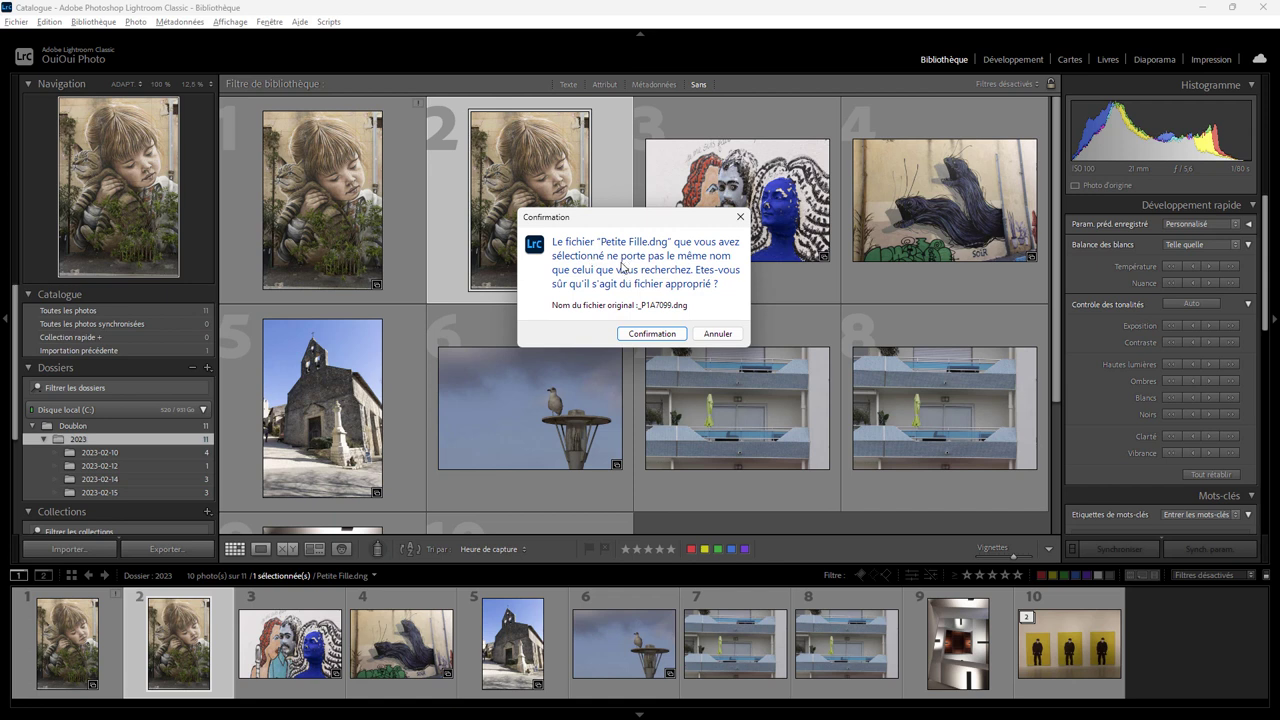
pyautogui.click(647, 335)
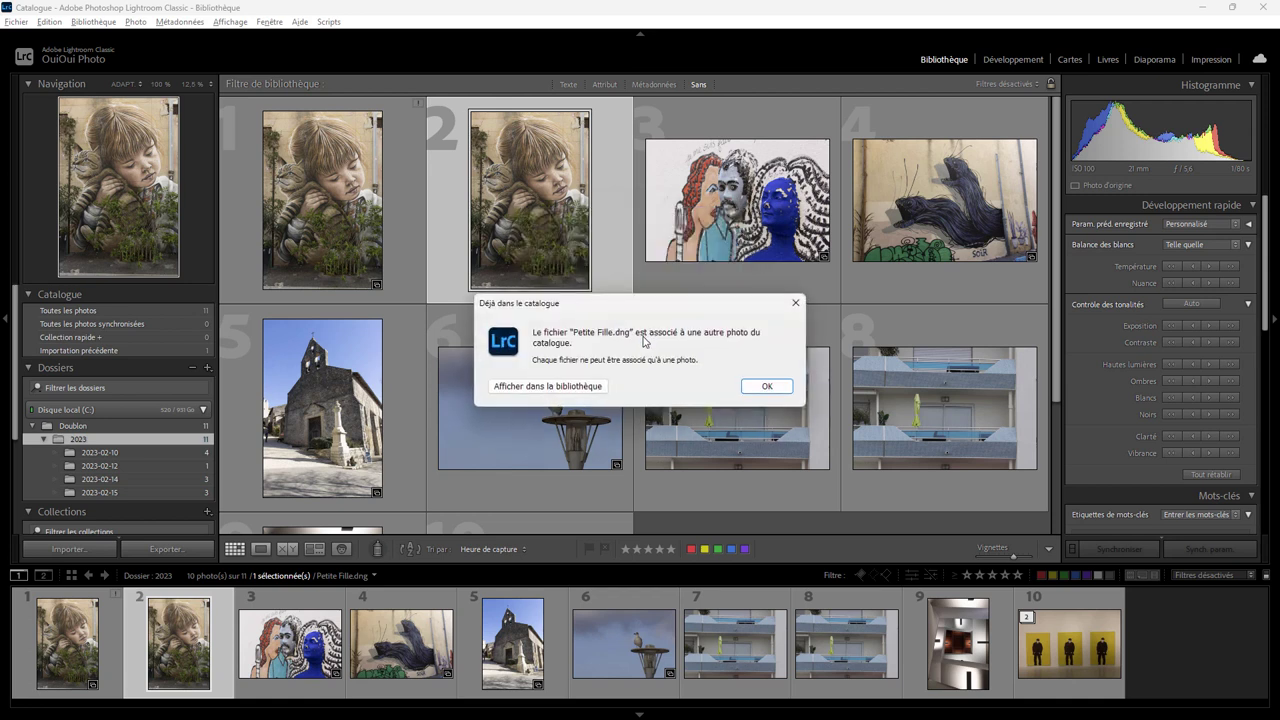
pyautogui.moveTo(635, 305); pyautogui.dragTo(634, 249)
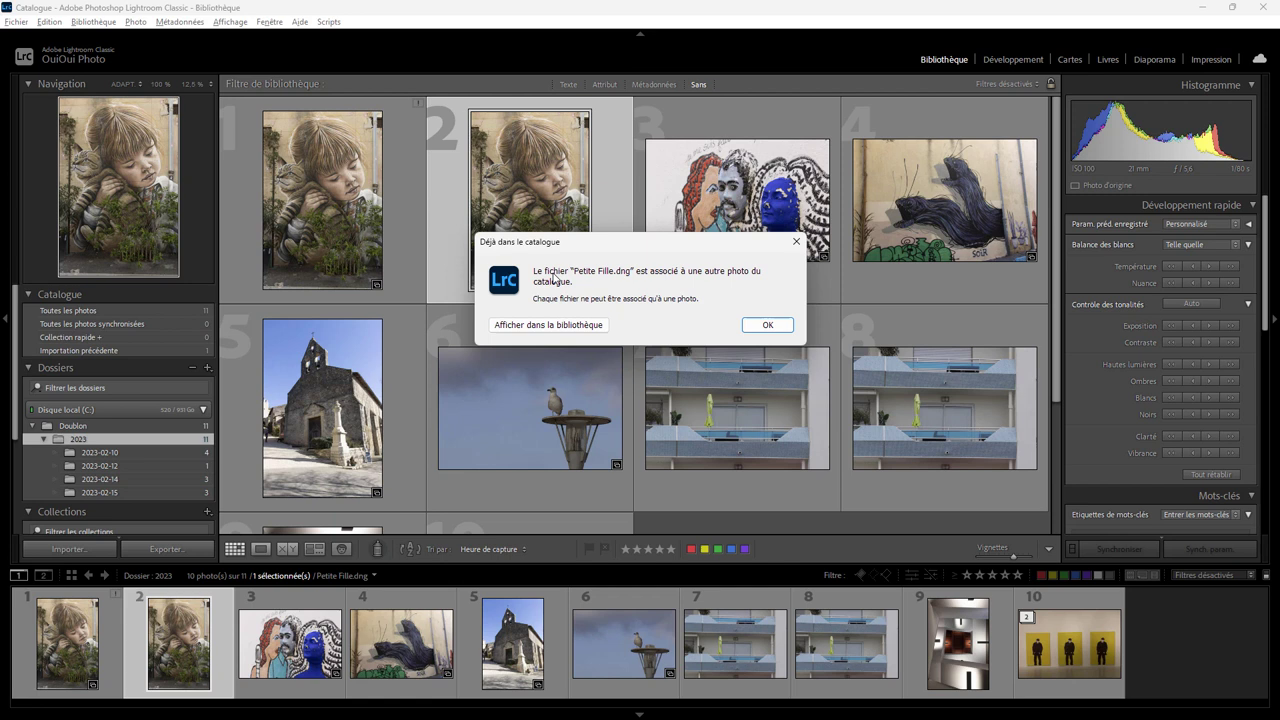
pyautogui.click(765, 325)
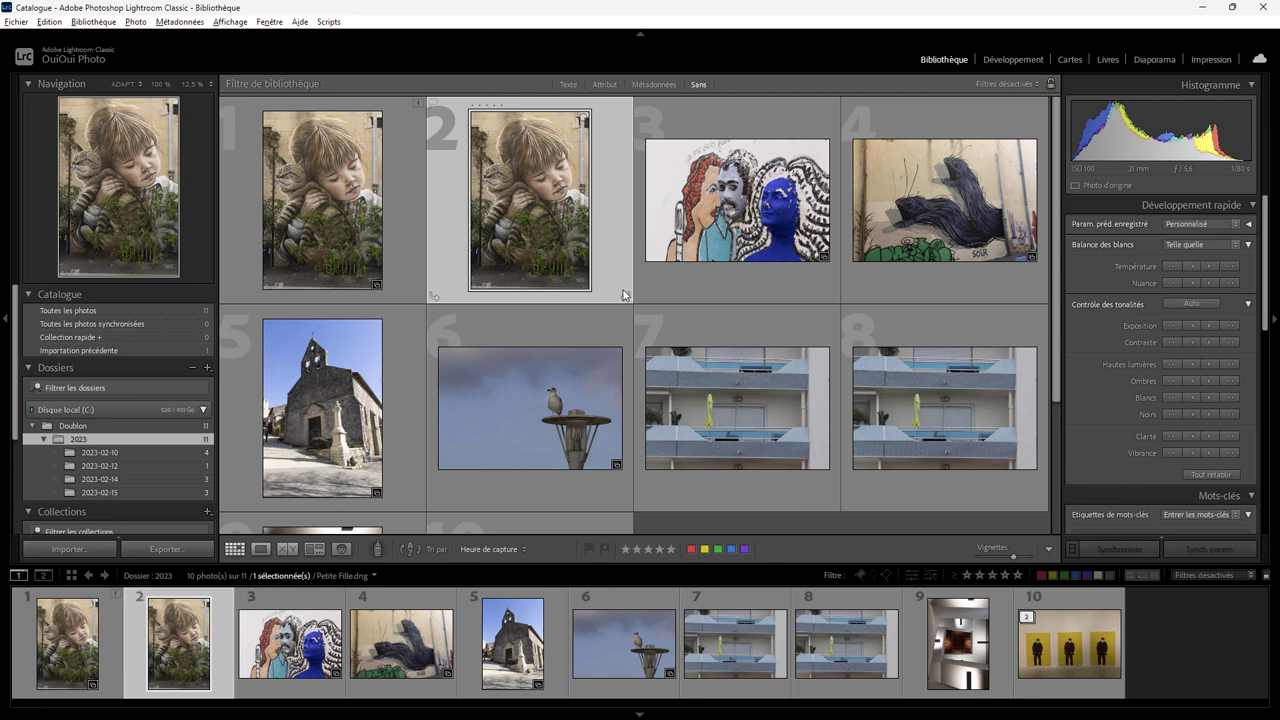
# Remove the reimported Petite Fille.dng from the Lightroom catalogue only, keeping the file on disk
pyautogui.press('Delete')
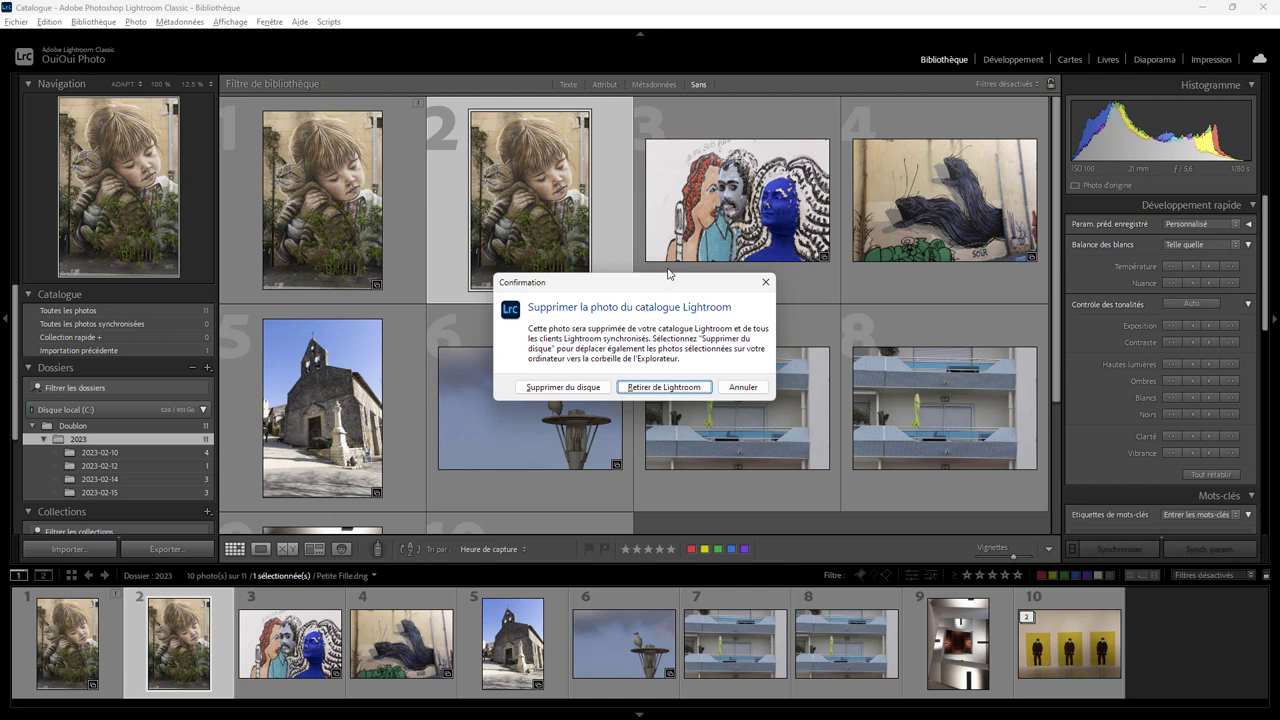
pyautogui.click(743, 387)
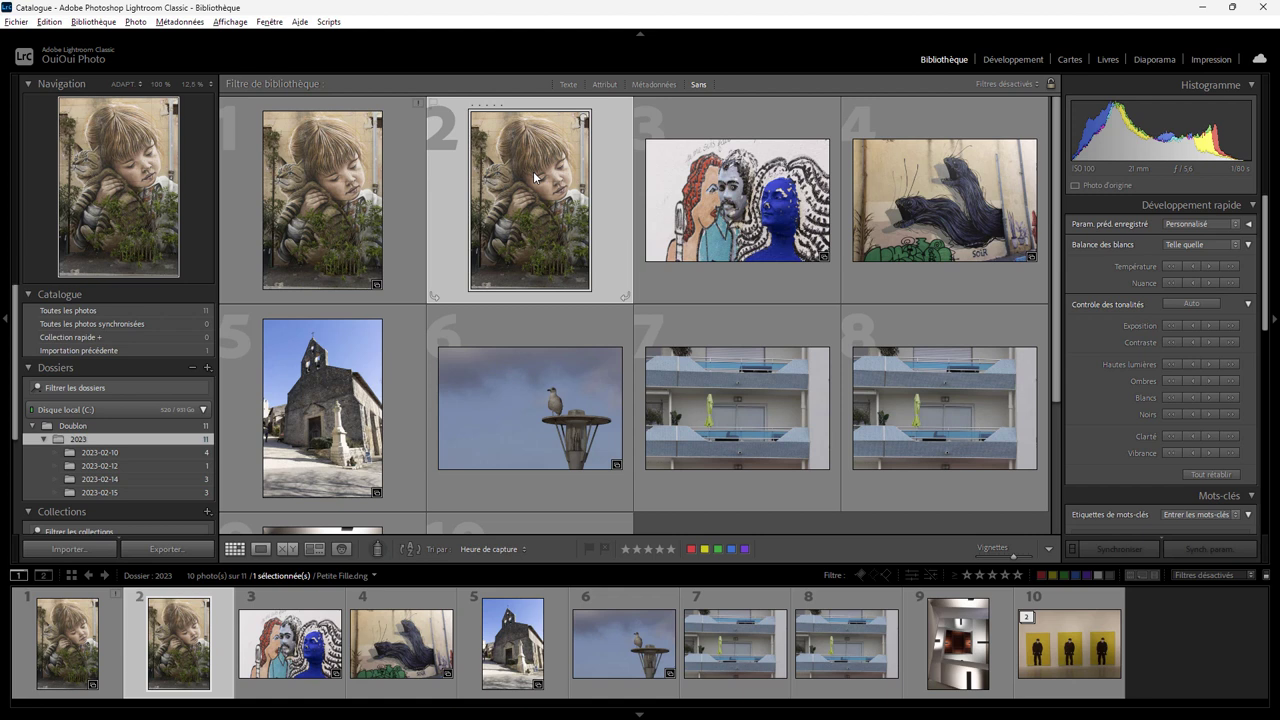
pyautogui.press('Delete')
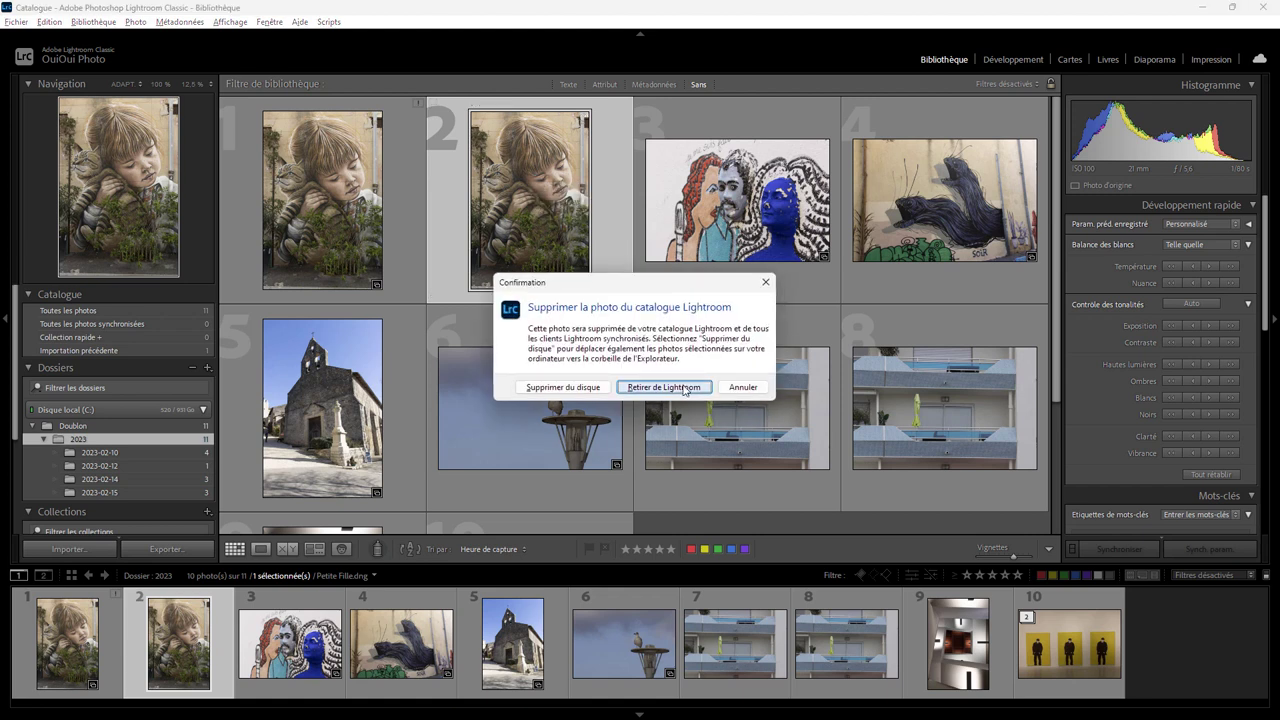
pyautogui.click(685, 387)
pyautogui.click(335, 199)
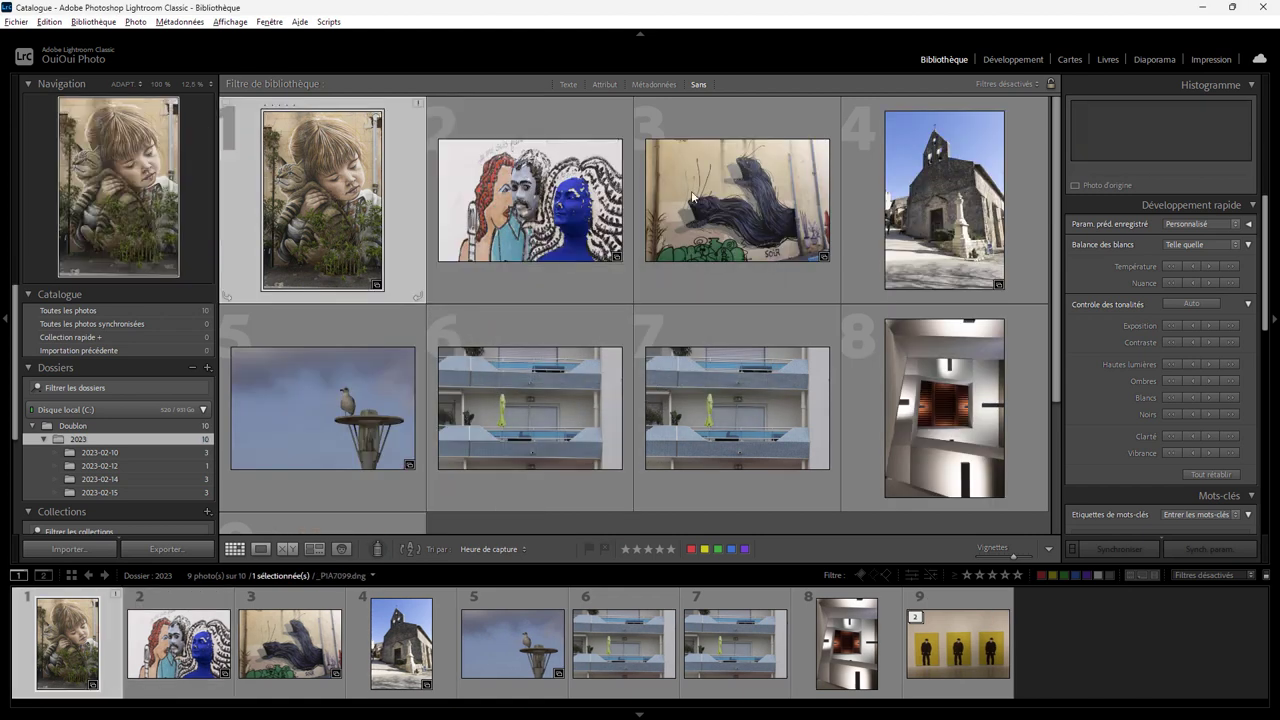
# Make the child mural photo black and white with Exposure +1,82, Shadows −62 and Clarity +100
pyautogui.click(1015, 60)
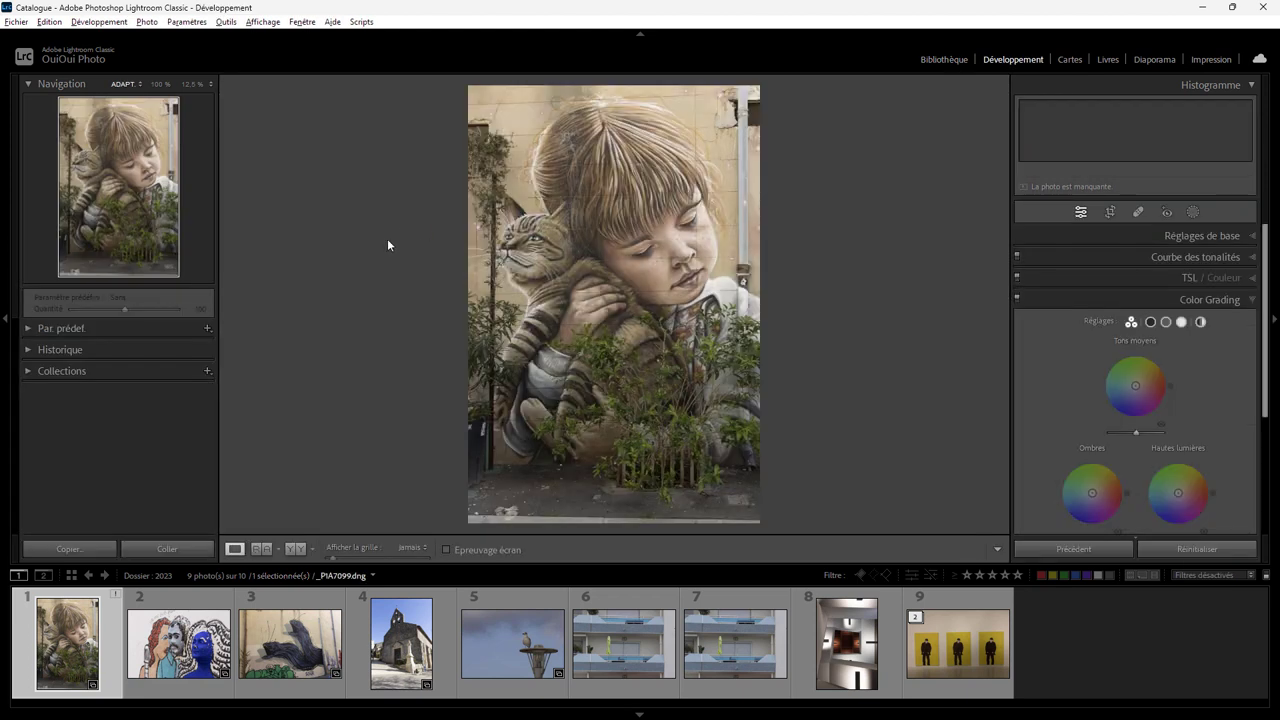
pyautogui.click(1252, 237)
pyautogui.moveTo(1165, 371); pyautogui.dragTo(1184, 371)
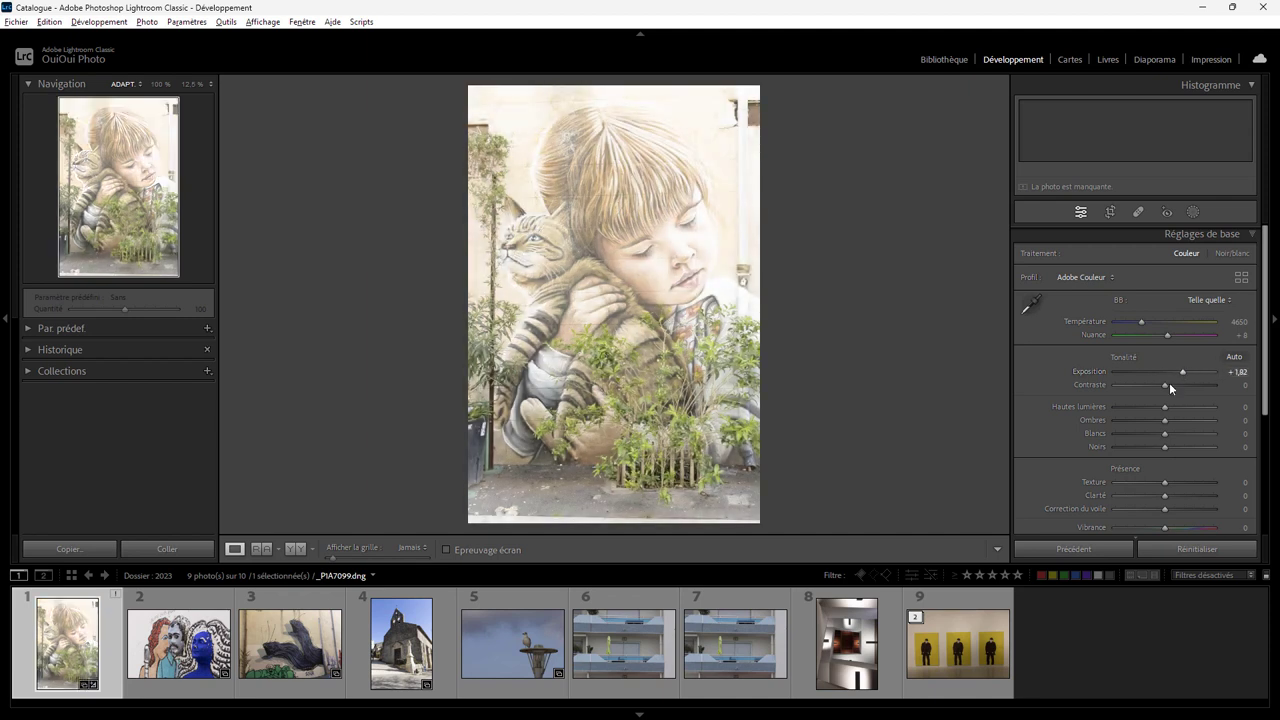
pyautogui.moveTo(1166, 420)
pyautogui.mouseDown()
pyautogui.moveTo(1116, 416)
pyautogui.moveTo(1184, 434)
pyautogui.moveTo(1126, 434)
pyautogui.moveTo(1146, 436)
pyautogui.mouseUp()
pyautogui.moveTo(1164, 496); pyautogui.dragTo(1214, 496)
pyautogui.click(1226, 252)
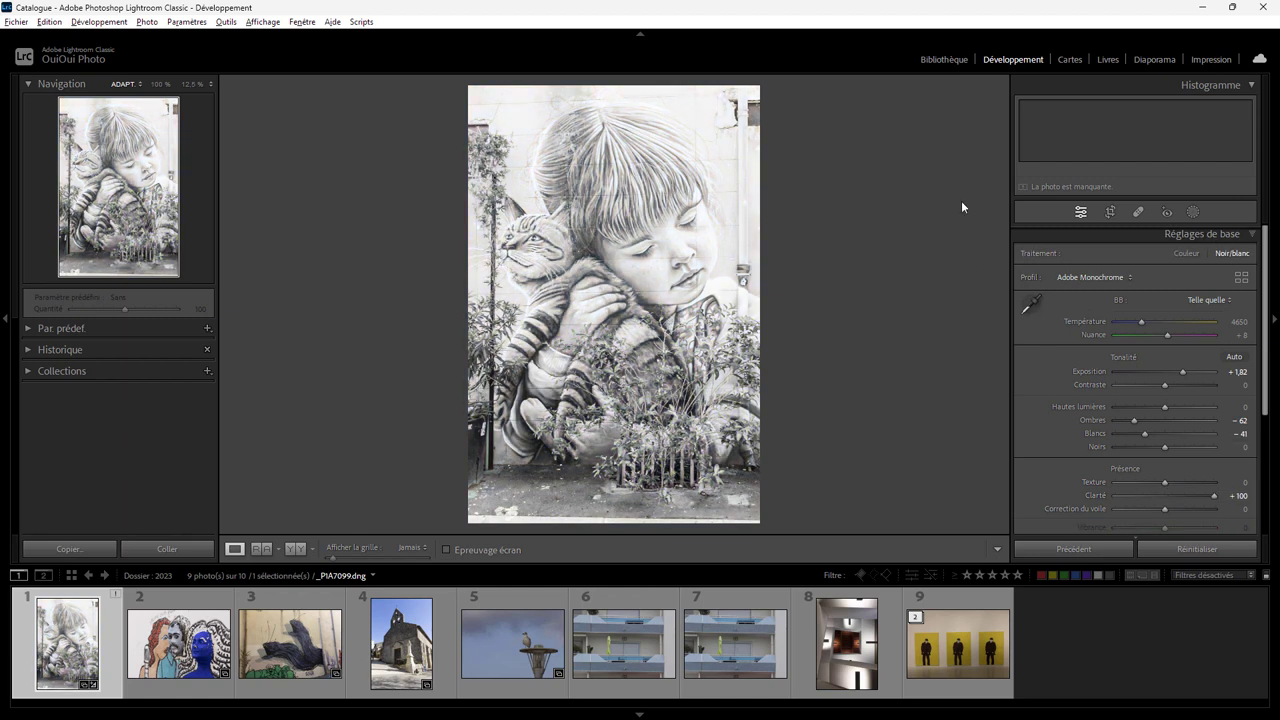
pyautogui.click(940, 63)
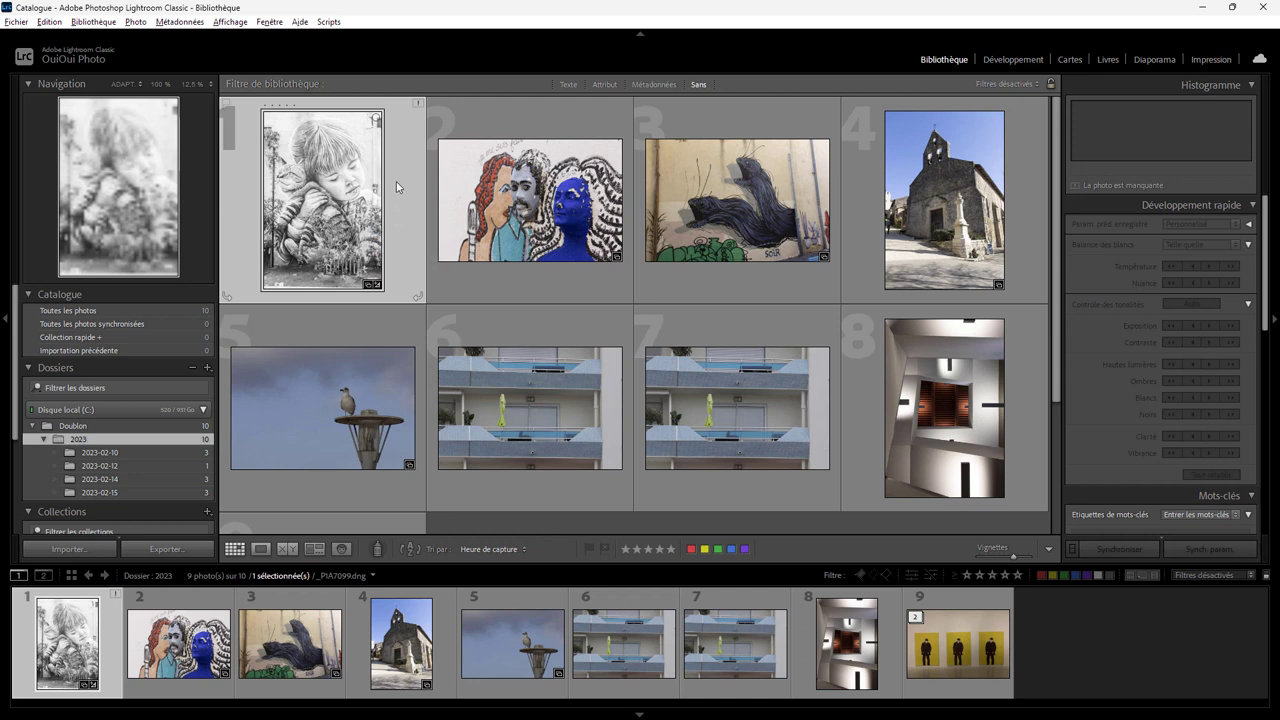
# Resynchronise the 2023-02-10 folder with new-photo import on to bring back Petite Fille.dng
pyautogui.click(138, 450)
pyautogui.rightClick(139, 451)
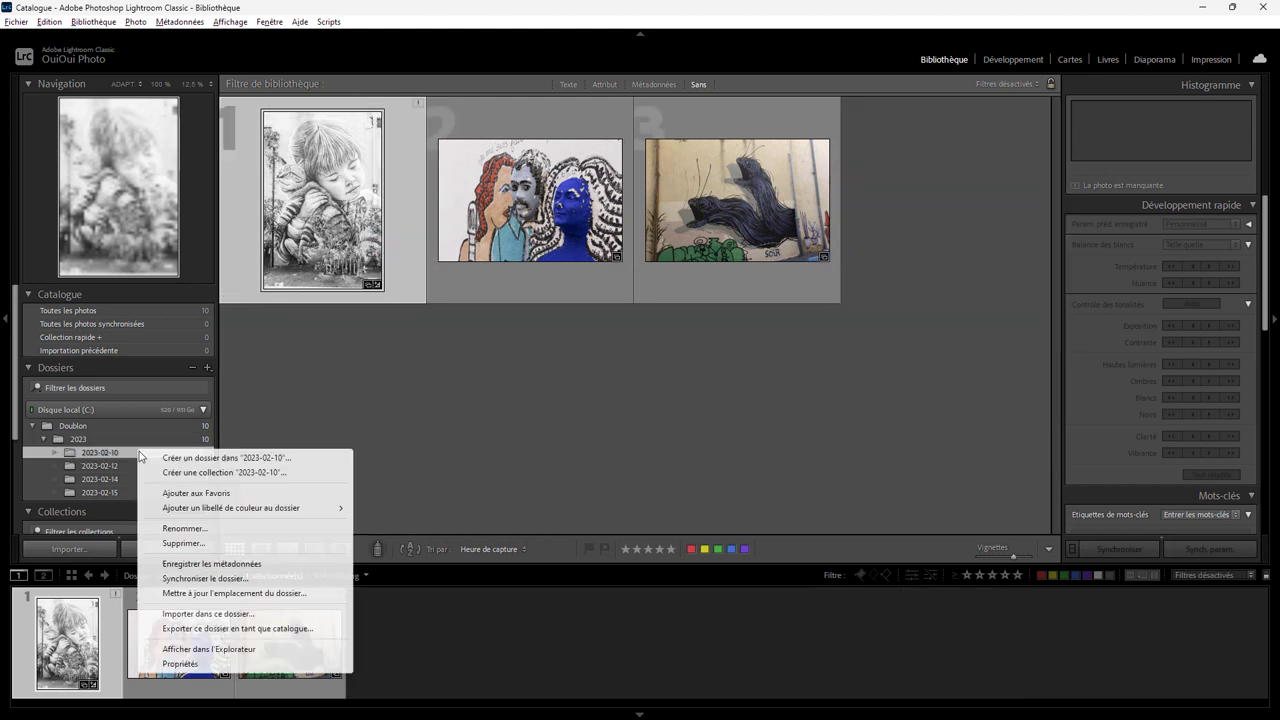
pyautogui.click(206, 578)
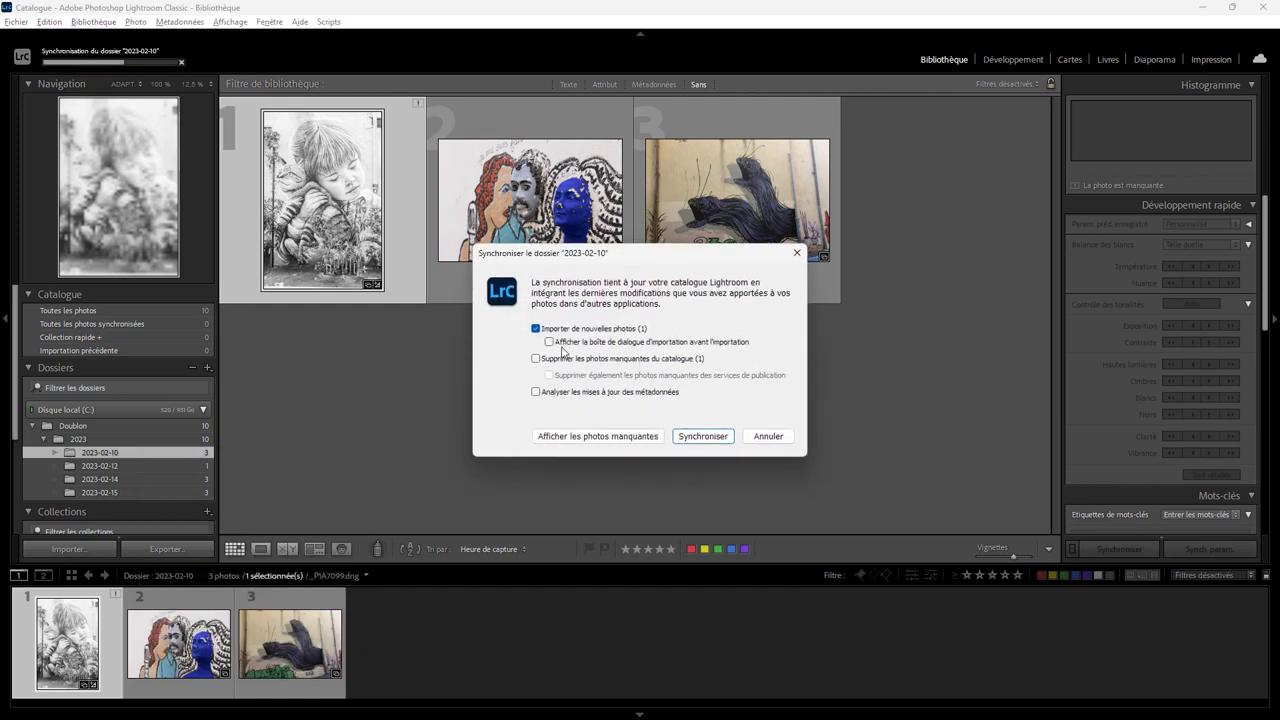
pyautogui.click(706, 444)
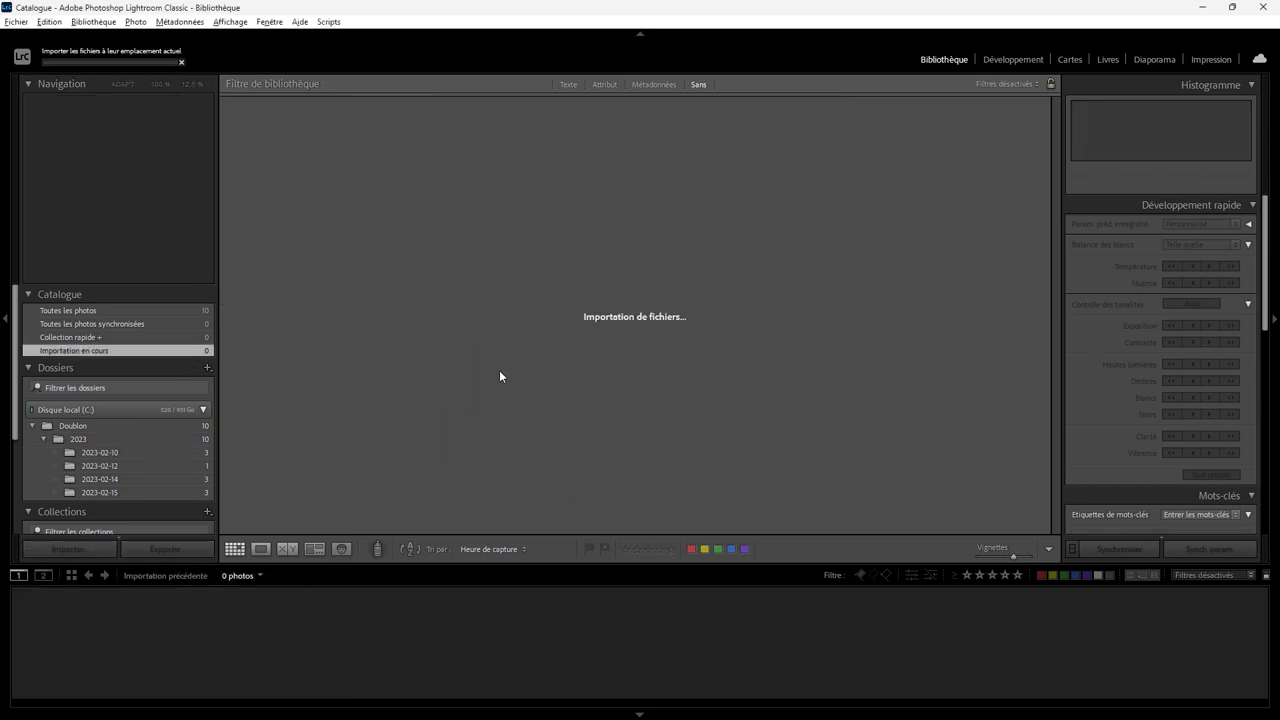
# View the 2023-02-10 folder's four photos, the black-and-white edit beside the colour Petite Fille.dng
pyautogui.click(143, 451)
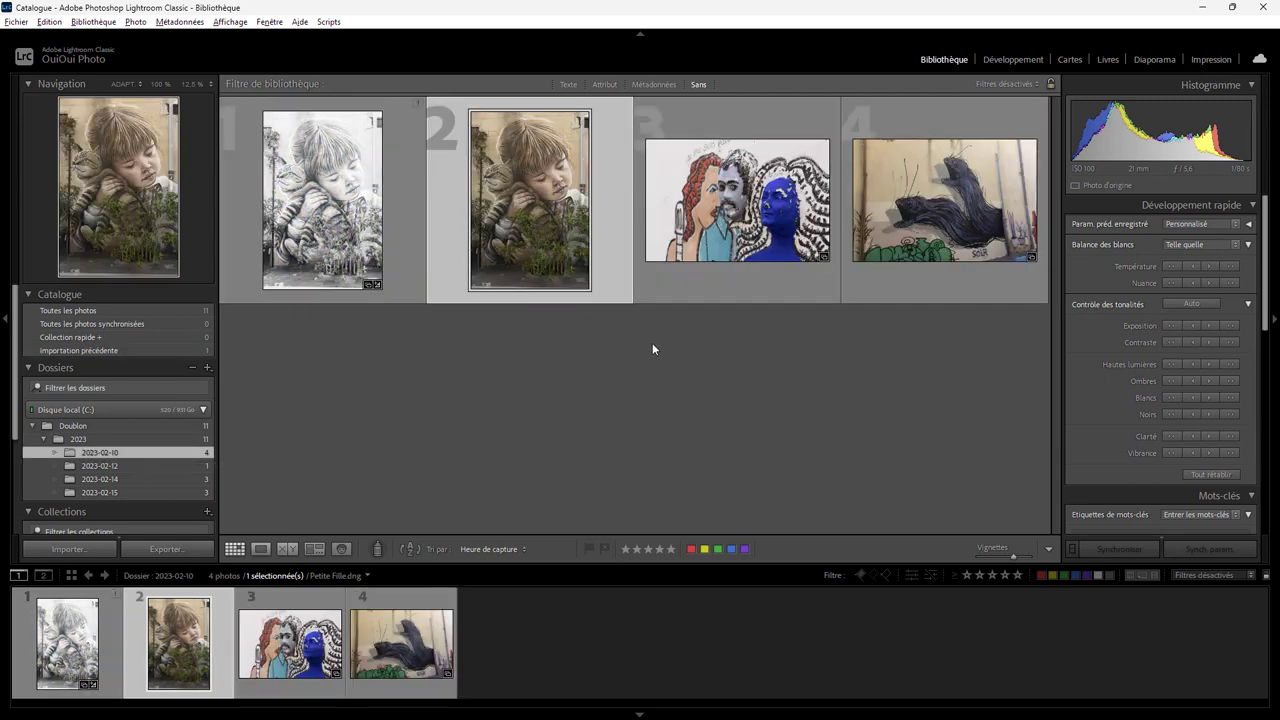